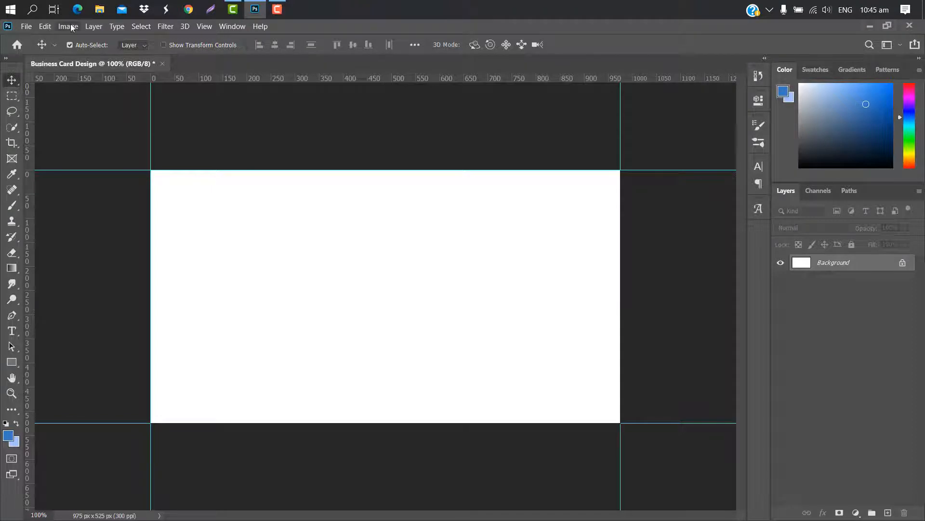
Enlarge the canvas to 3.5 × 2 inches with a light blue border
{"action": "left_click", "coordinate": [68, 27]}
{"action": "left_click", "coordinate": [104, 121]}
{"action": "left_click", "coordinate": [498, 184]}
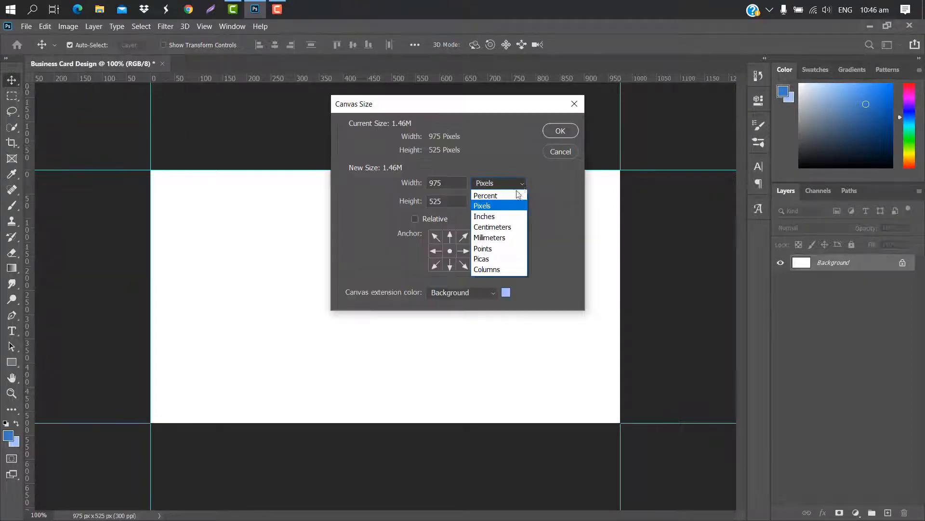
{"action": "left_click", "coordinate": [496, 214]}
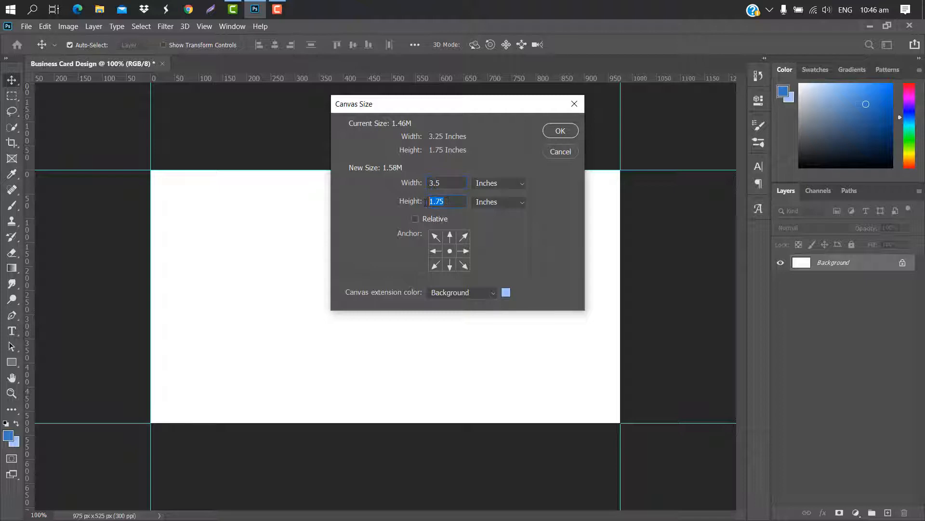
{"action": "left_click", "coordinate": [559, 132]}
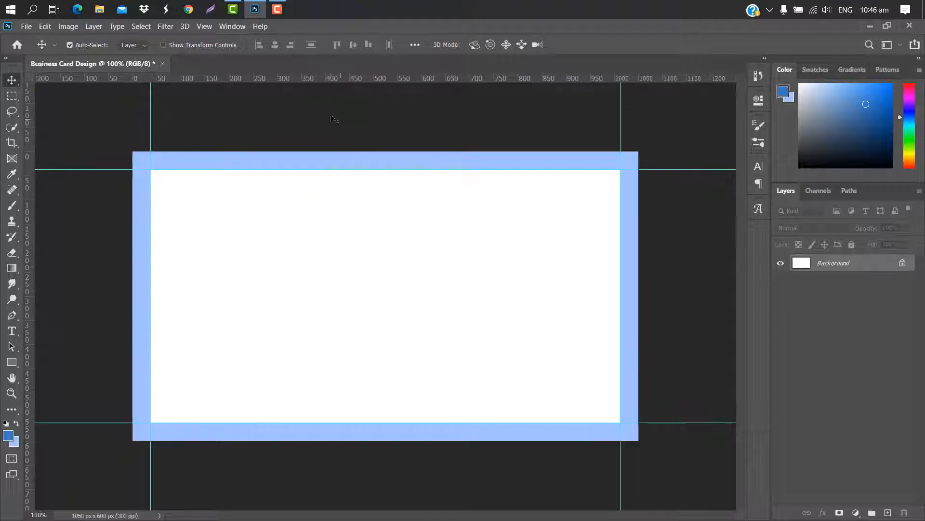
Add guides along the top, bottom, left and right edges of the border
{"action": "left_click_drag", "start_coordinate": [354, 82], "coordinate": [367, 152]}
{"action": "left_click_drag", "start_coordinate": [366, 76], "coordinate": [448, 440]}
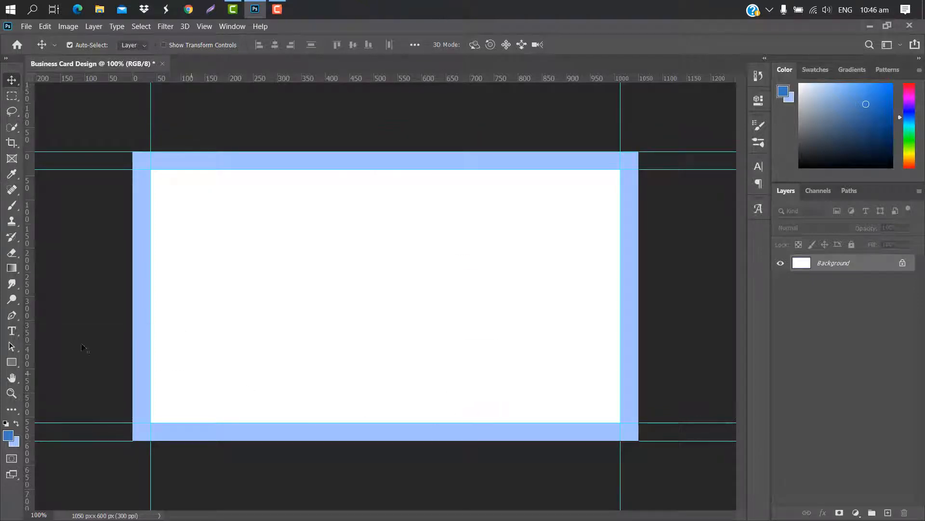
{"action": "left_click_drag", "start_coordinate": [28, 326], "coordinate": [133, 318]}
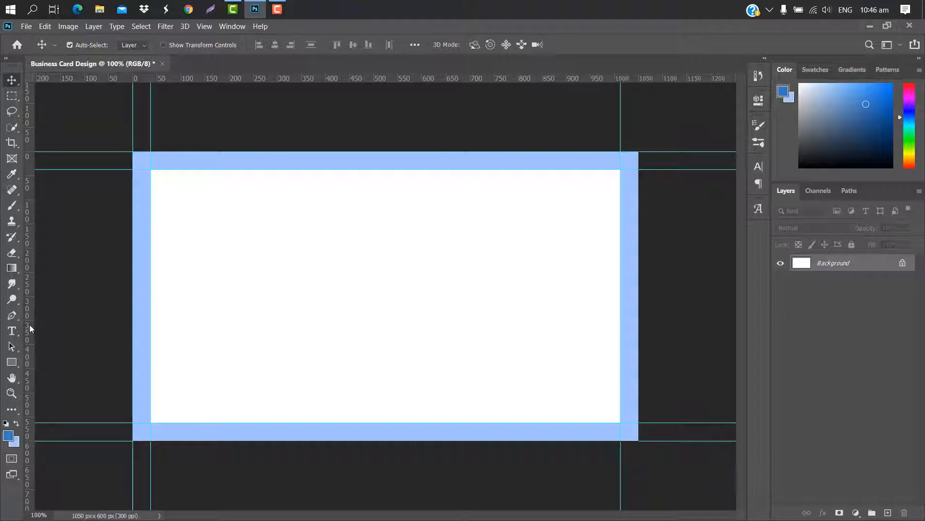
{"action": "left_click_drag", "start_coordinate": [29, 325], "coordinate": [639, 343]}
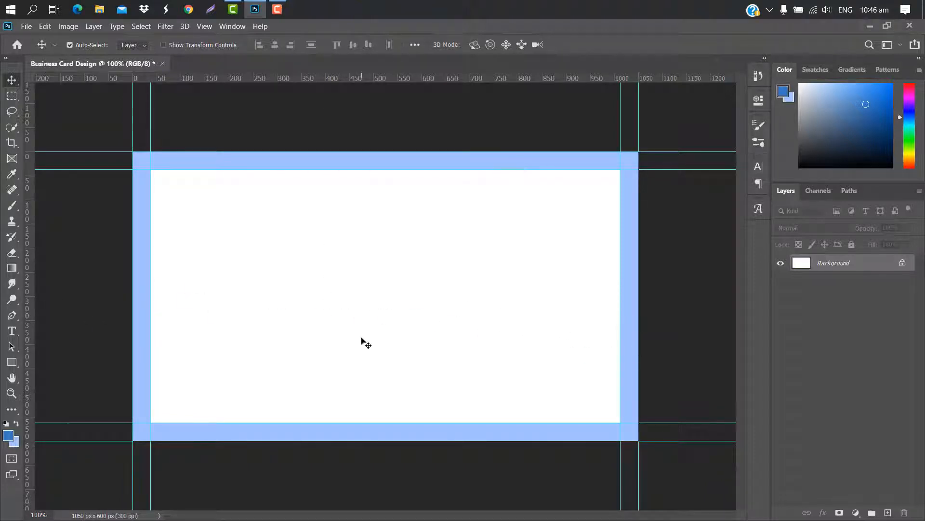
Enlarge the canvas again to 3.75 × 2.25 inches
{"action": "left_click", "coordinate": [68, 26]}
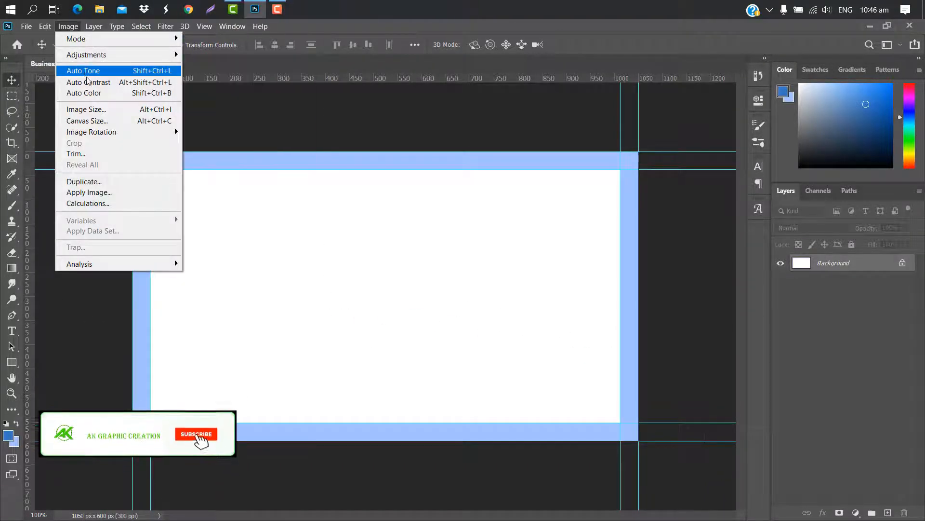
{"action": "left_click", "coordinate": [101, 121]}
{"action": "left_click", "coordinate": [499, 183]}
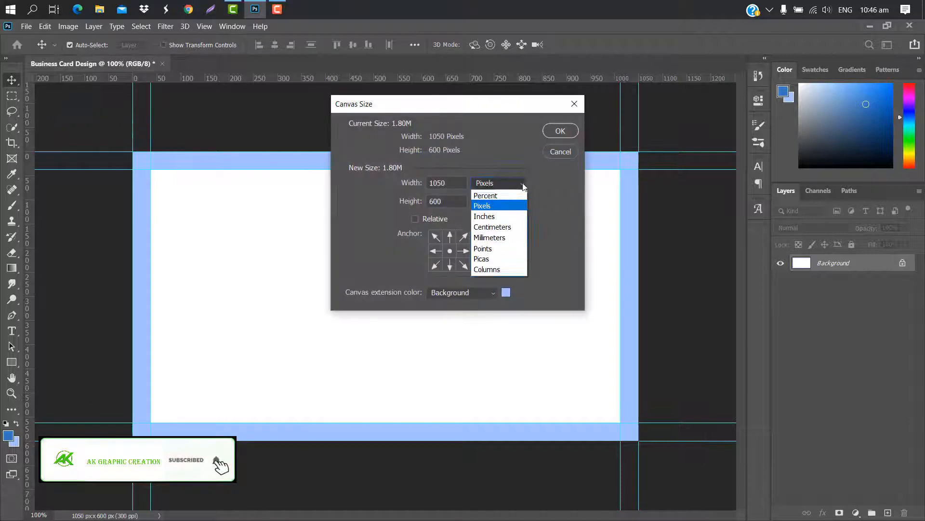
{"action": "left_click", "coordinate": [489, 215]}
{"action": "left_click_drag", "start_coordinate": [445, 183], "coordinate": [429, 183]}
{"action": "type", "text": "3.75"}
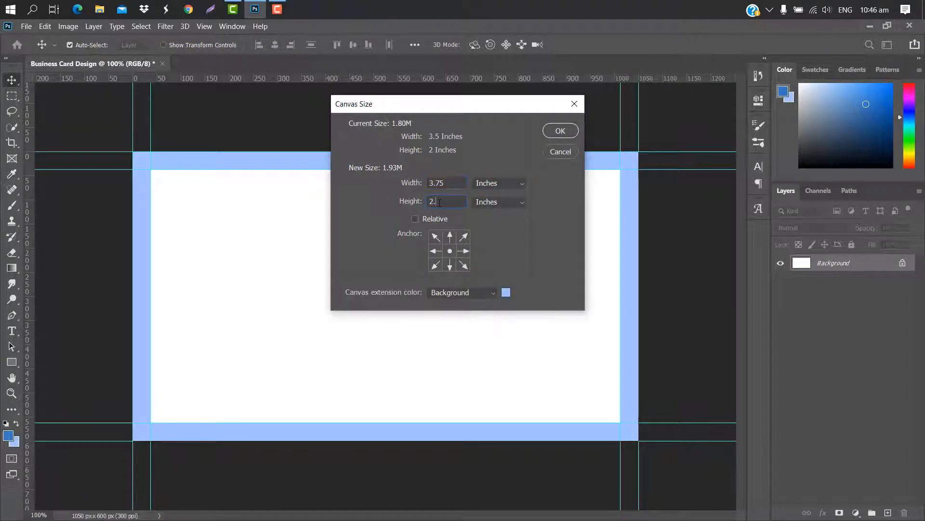
{"action": "left_click", "coordinate": [561, 131]}
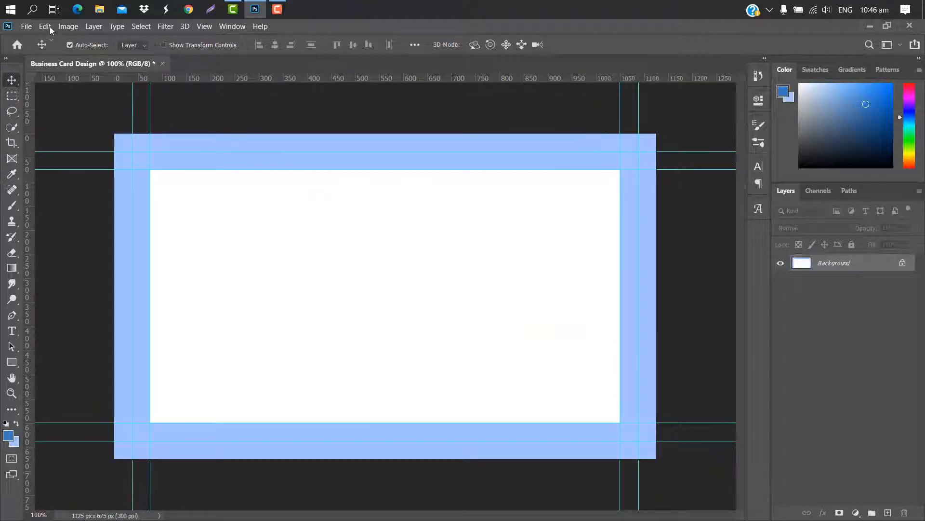
Fill the whole card with white
{"action": "left_click", "coordinate": [45, 26]}
{"action": "left_click", "coordinate": [68, 201]}
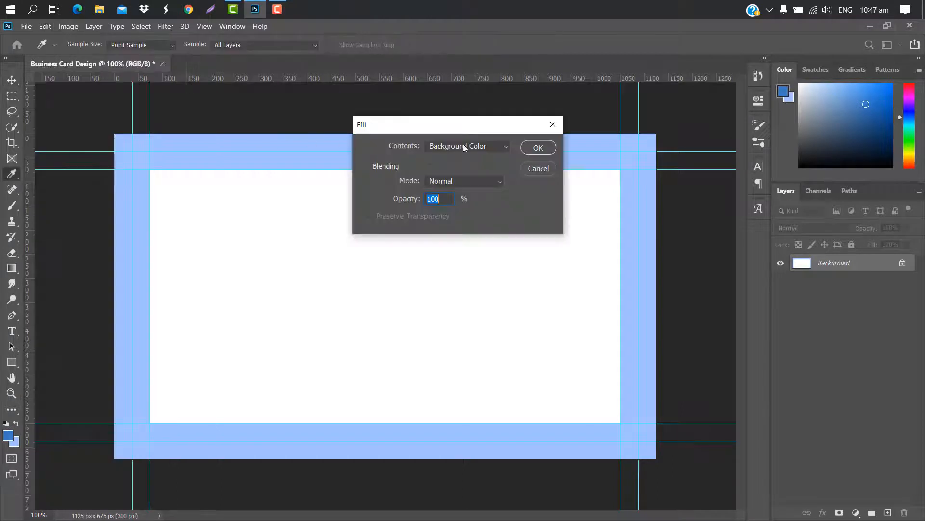
{"action": "left_click", "coordinate": [507, 147]}
{"action": "left_click", "coordinate": [436, 264]}
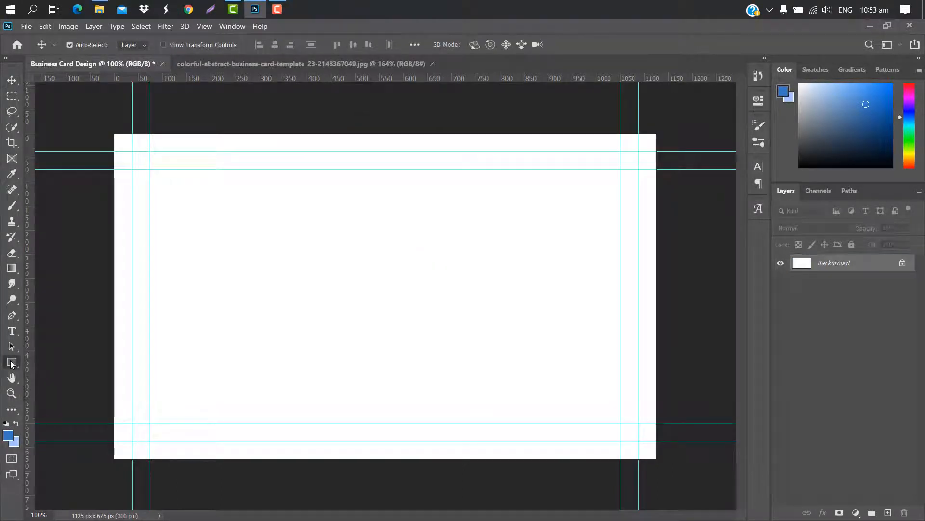
Draw a blue rectangle mid-card with 33 px rounded corners
{"action": "left_click", "coordinate": [11, 361]}
{"action": "left_click_drag", "start_coordinate": [253, 223], "coordinate": [571, 376]}
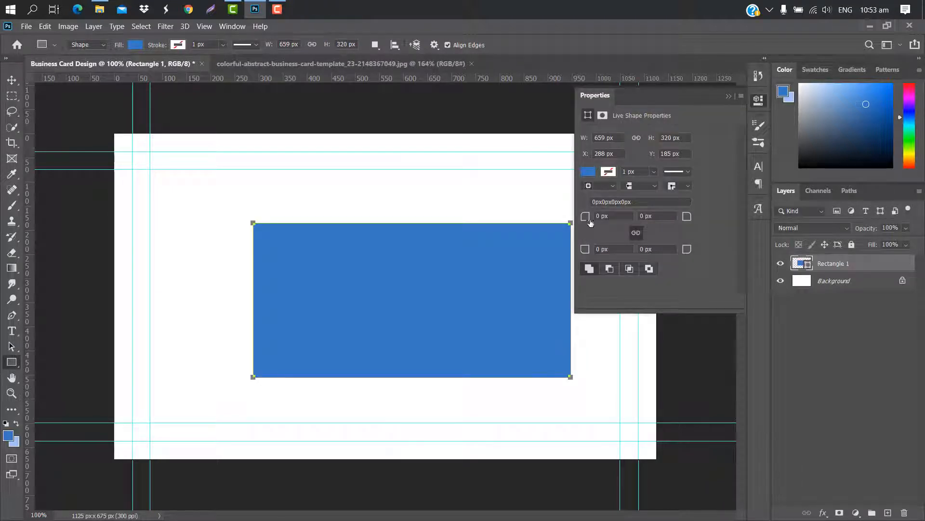
{"action": "left_click_drag", "start_coordinate": [587, 220], "coordinate": [608, 217]}
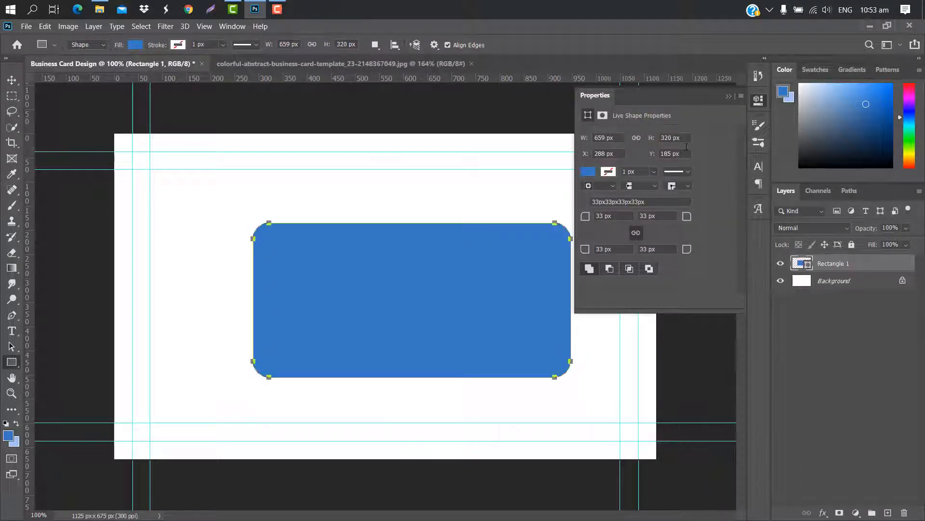
{"action": "left_click", "coordinate": [729, 96]}
Rotate the rectangle about 31°, enlarge it to ~153% against the left edge, then duplicate it
{"action": "key", "text": "ctrl+t"}
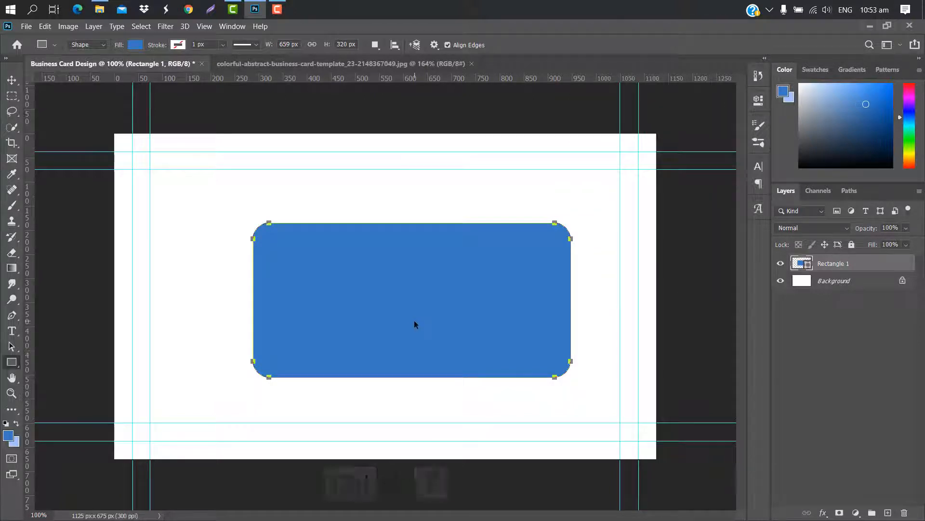
{"action": "left_click_drag", "start_coordinate": [602, 213], "coordinate": [606, 319]}
{"action": "left_click_drag", "start_coordinate": [545, 330], "coordinate": [285, 353]}
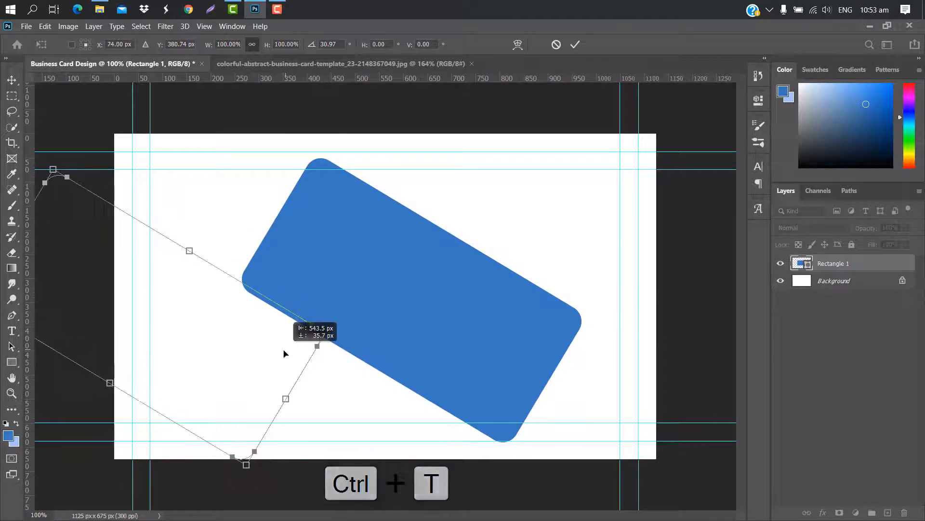
{"action": "left_click_drag", "start_coordinate": [105, 388], "coordinate": [62, 458]}
{"action": "left_click_drag", "start_coordinate": [291, 378], "coordinate": [286, 355]}
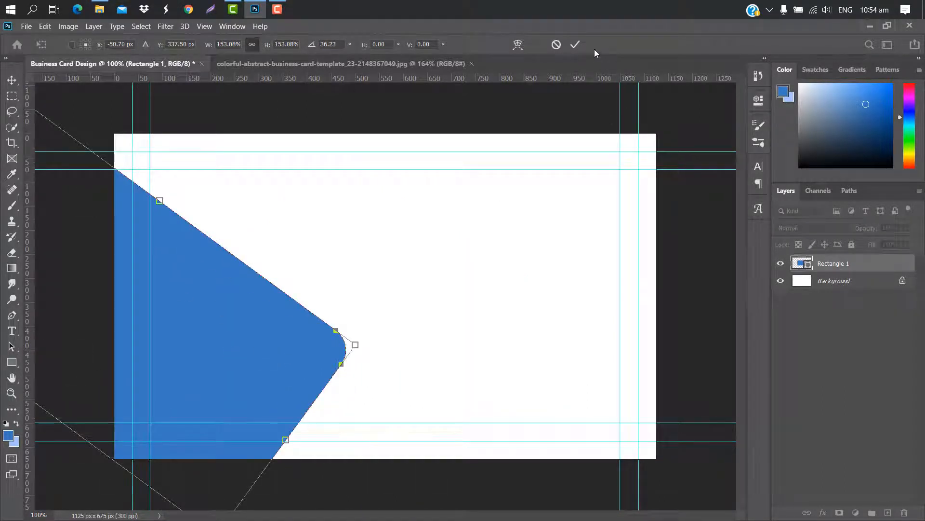
{"action": "key", "text": "Return"}
{"action": "left_click_drag", "start_coordinate": [883, 262], "coordinate": [888, 512]}
Turn the copy level, shrink it to about 62% in the upper right, then duplicate it
{"action": "key", "text": "ctrl+t"}
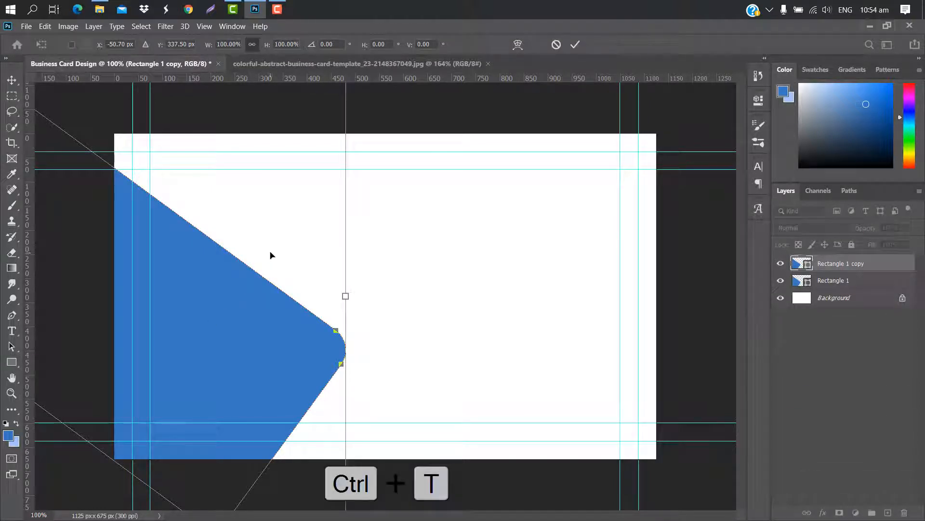
{"action": "left_click_drag", "start_coordinate": [270, 255], "coordinate": [518, 208]}
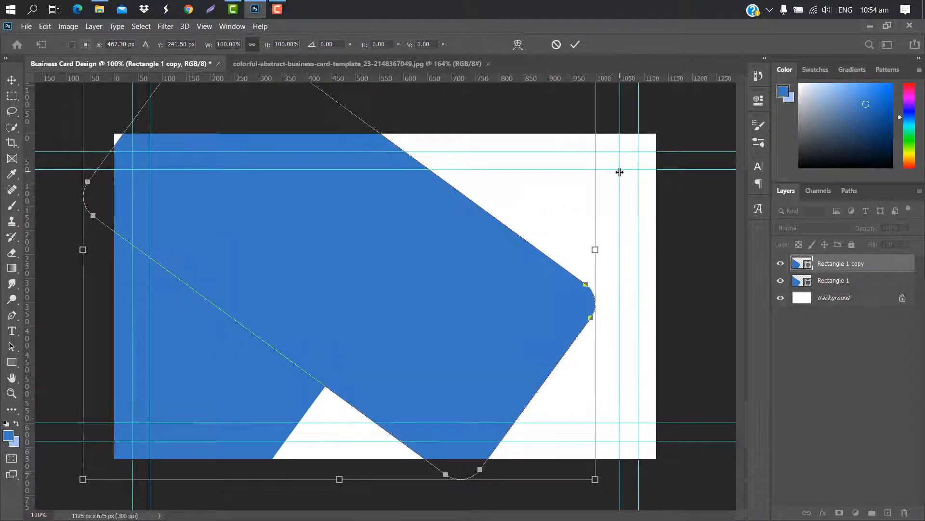
{"action": "left_click_drag", "start_coordinate": [607, 215], "coordinate": [371, 263]}
{"action": "left_click_drag", "start_coordinate": [313, 228], "coordinate": [351, 259]}
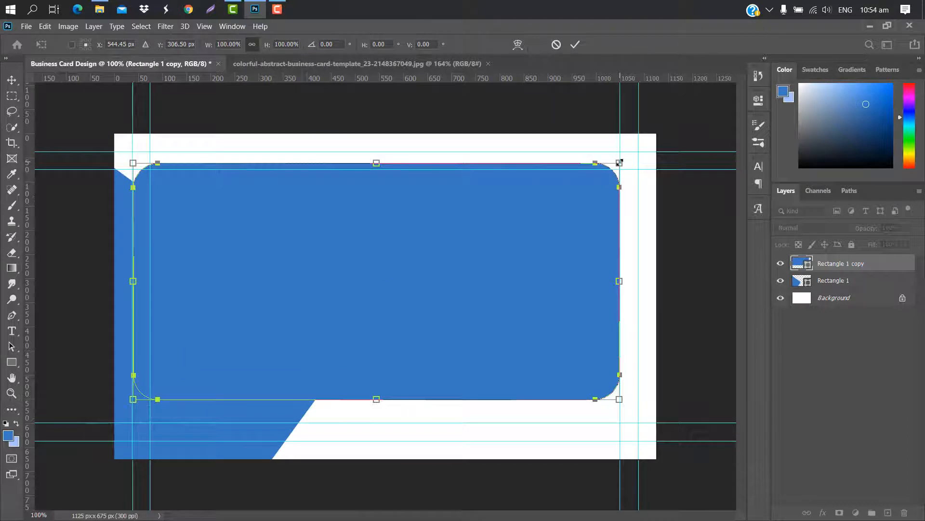
{"action": "left_click_drag", "start_coordinate": [619, 163], "coordinate": [436, 253]}
{"action": "left_click_drag", "start_coordinate": [386, 289], "coordinate": [532, 221]}
{"action": "left_click", "coordinate": [574, 45]}
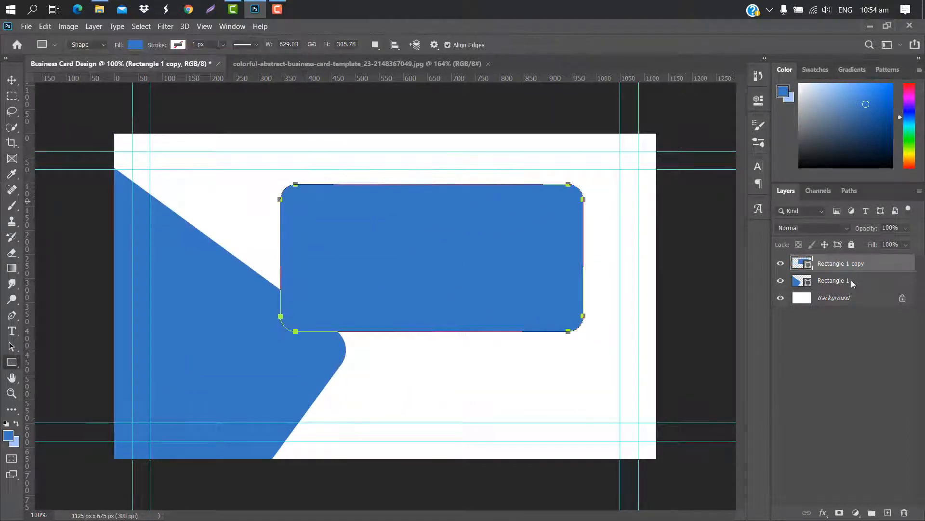
{"action": "left_click_drag", "start_coordinate": [861, 263], "coordinate": [888, 512]}
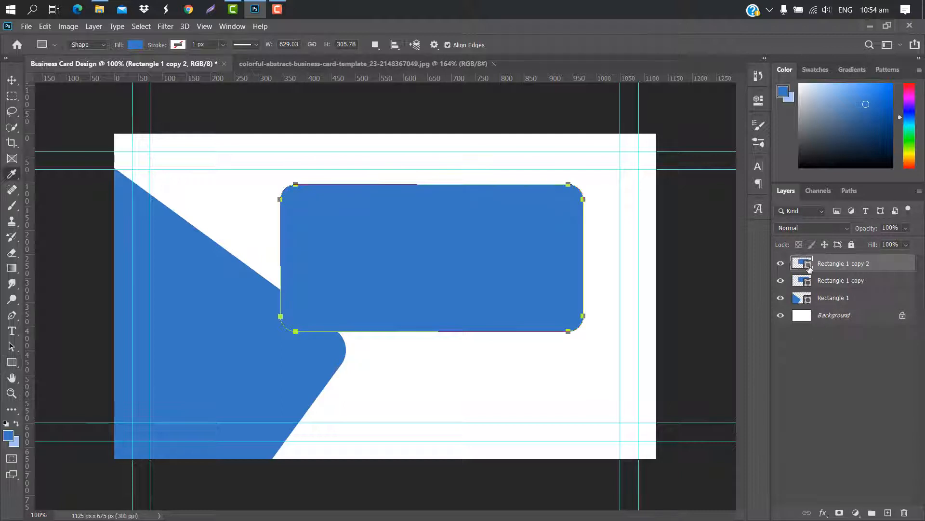
Recolour the top copy black and shift it slightly left and down
{"action": "double_click", "coordinate": [802, 263]}
{"action": "left_click_drag", "start_coordinate": [663, 208], "coordinate": [570, 320]}
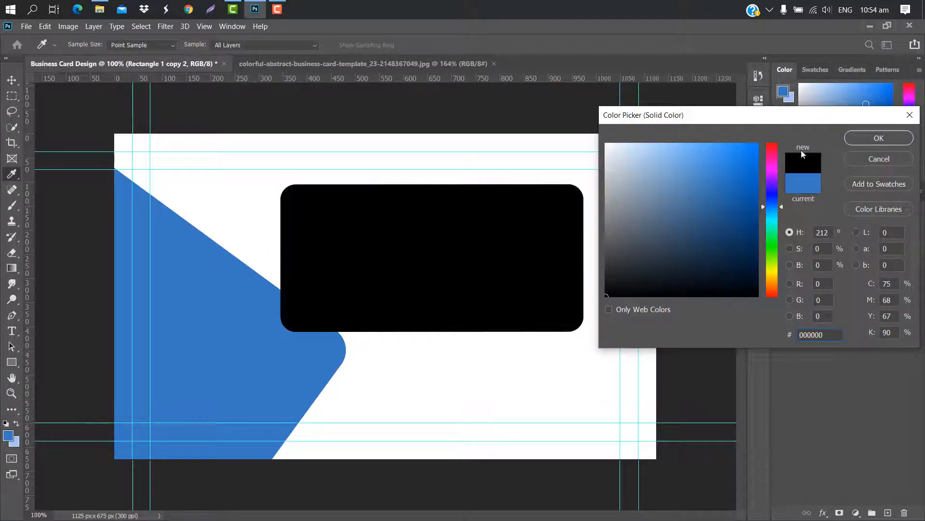
{"action": "left_click", "coordinate": [878, 138]}
{"action": "key", "text": "ctrl+t"}
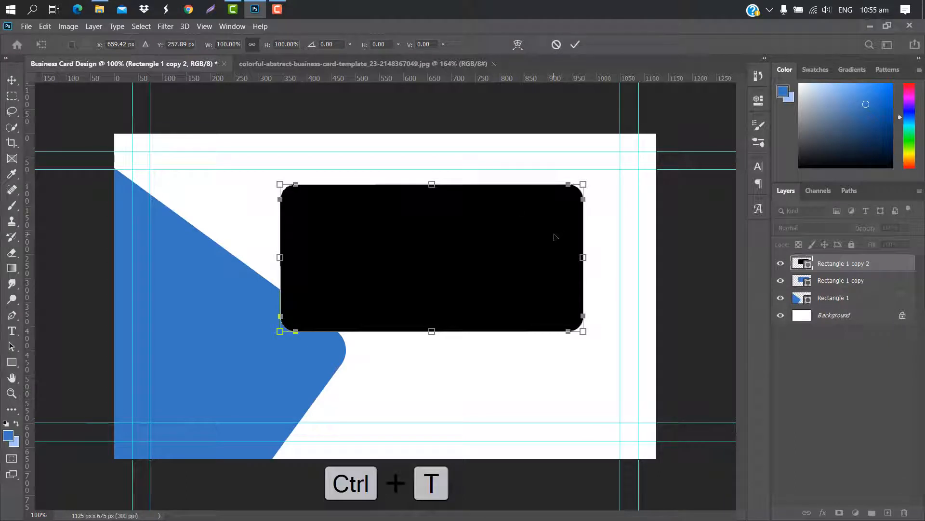
{"action": "left_click_drag", "start_coordinate": [555, 237], "coordinate": [537, 252]}
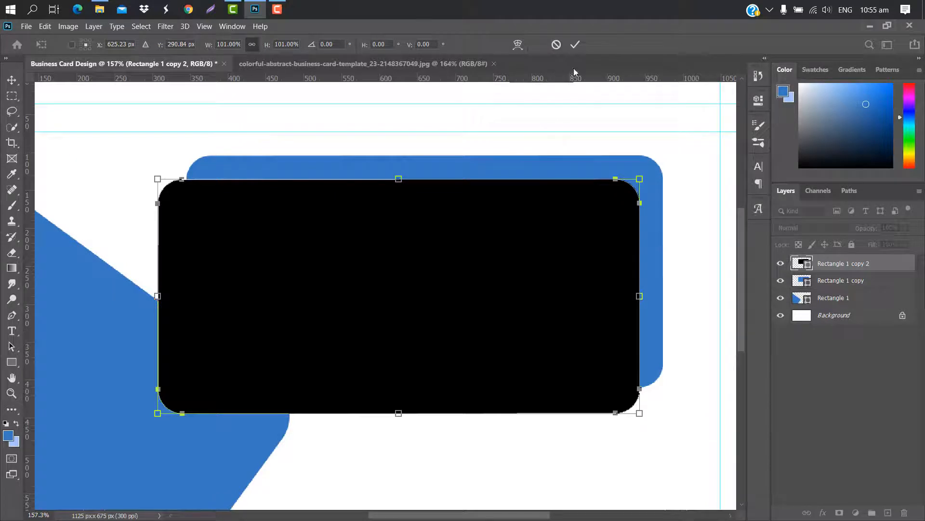
{"action": "left_click", "coordinate": [575, 44]}
{"action": "key", "text": "ctrl+0"}
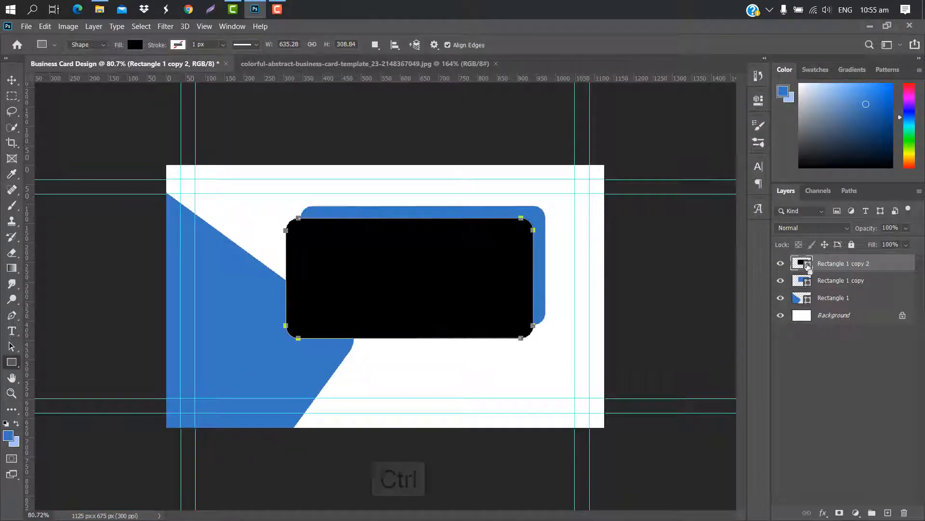
Cut the black shape's area out of the rasterized blue copy, remove the black layer, and deselect
{"action": "left_click", "coordinate": [808, 266], "text": "ctrl"}
{"action": "left_click", "coordinate": [891, 285]}
{"action": "right_click", "coordinate": [891, 285]}
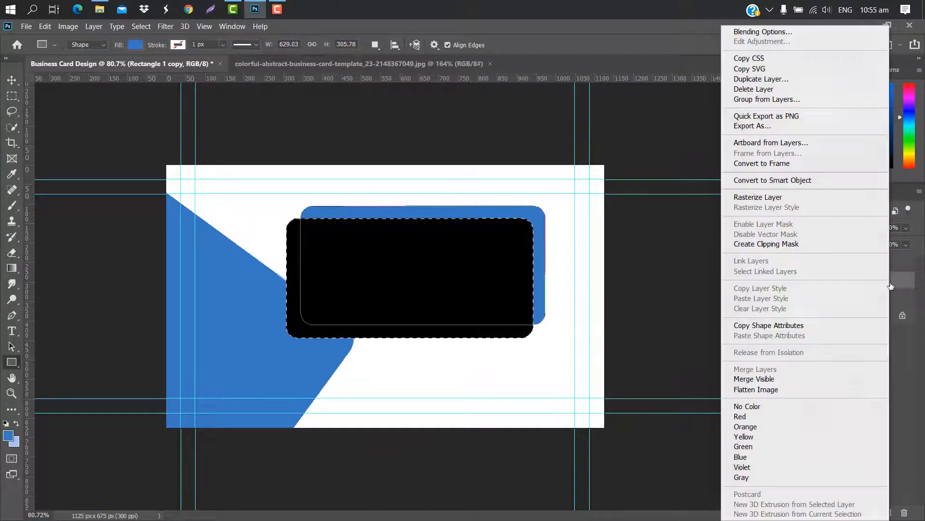
{"action": "left_click", "coordinate": [752, 197]}
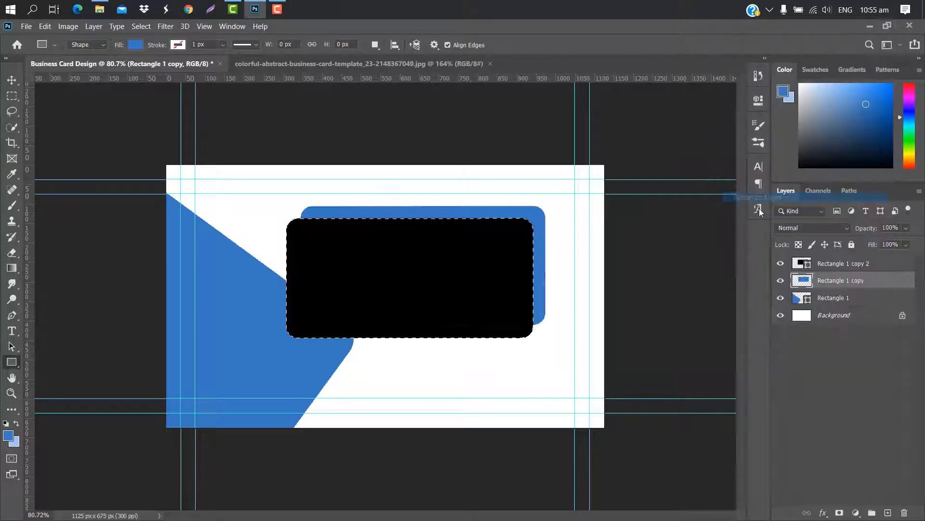
{"action": "key", "text": "Delete"}
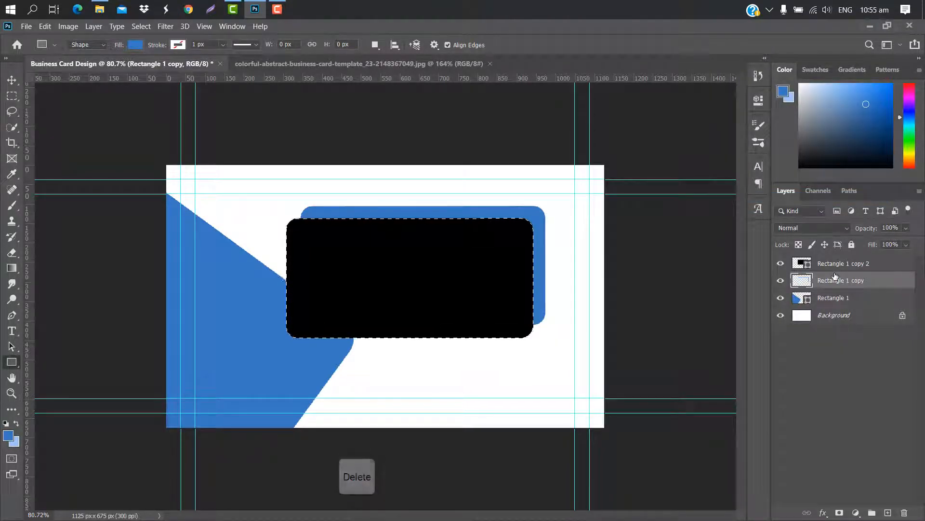
{"action": "left_click_drag", "start_coordinate": [878, 262], "coordinate": [904, 513]}
{"action": "key", "text": "ctrl+d"}
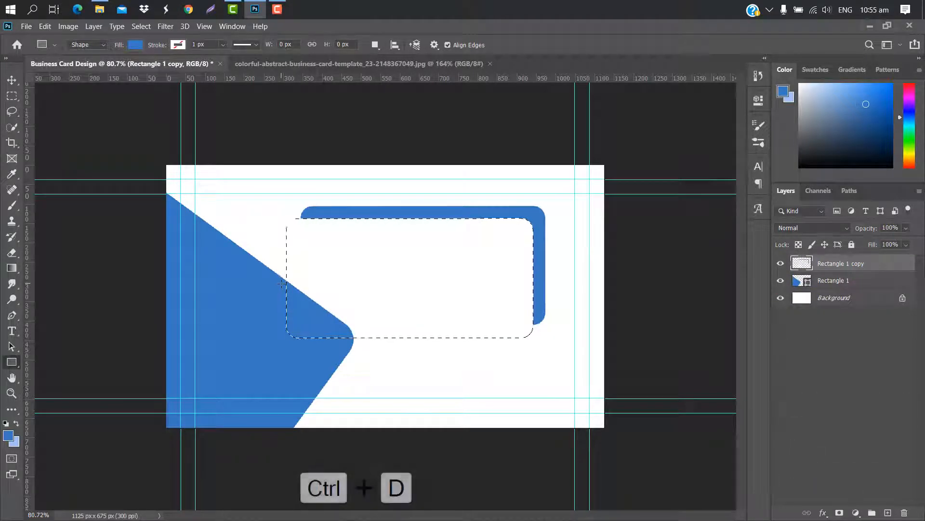
Add a dark Color Overlay layer style to the outline strip
{"action": "double_click", "coordinate": [901, 266]}
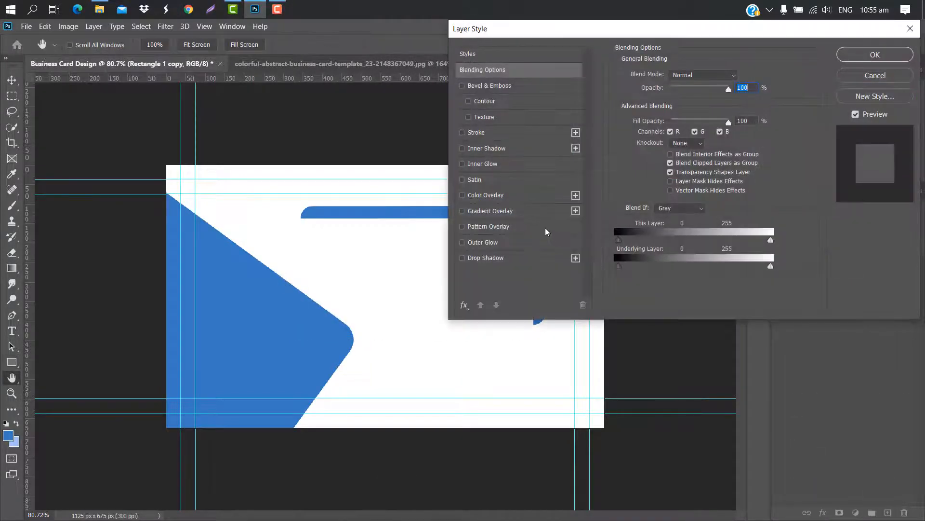
{"action": "left_click", "coordinate": [535, 196]}
{"action": "left_click", "coordinate": [874, 55]}
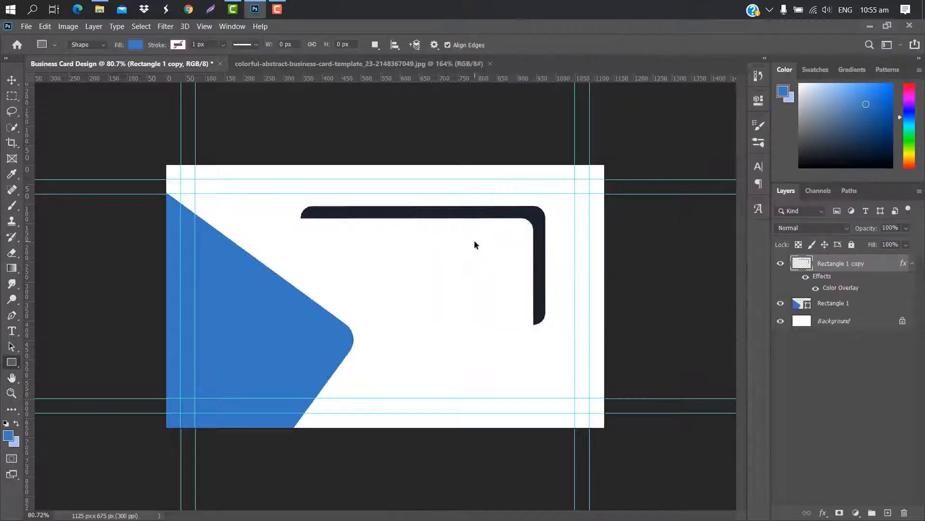
Enlarge the strip, rotate it about 37° and lay it along the blue shape's edge
{"action": "key", "text": "ctrl+t"}
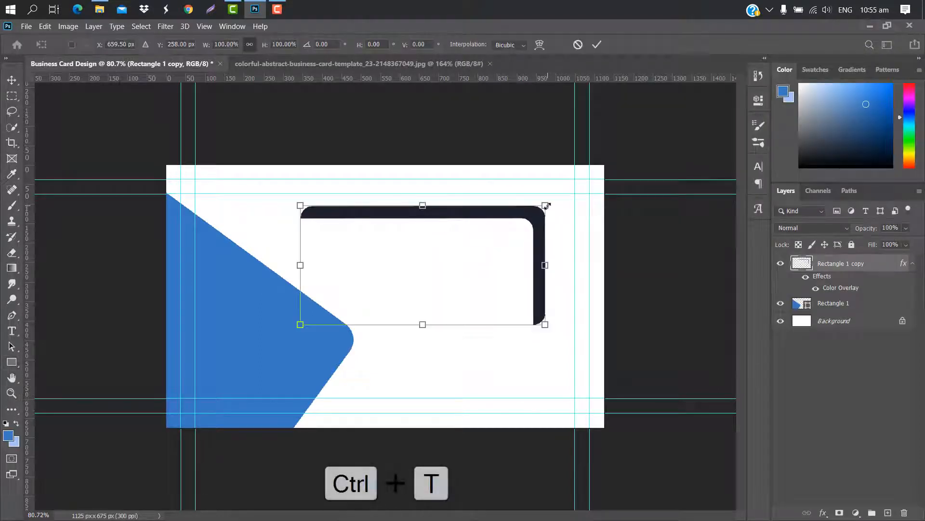
{"action": "left_click_drag", "start_coordinate": [545, 203], "coordinate": [620, 169]}
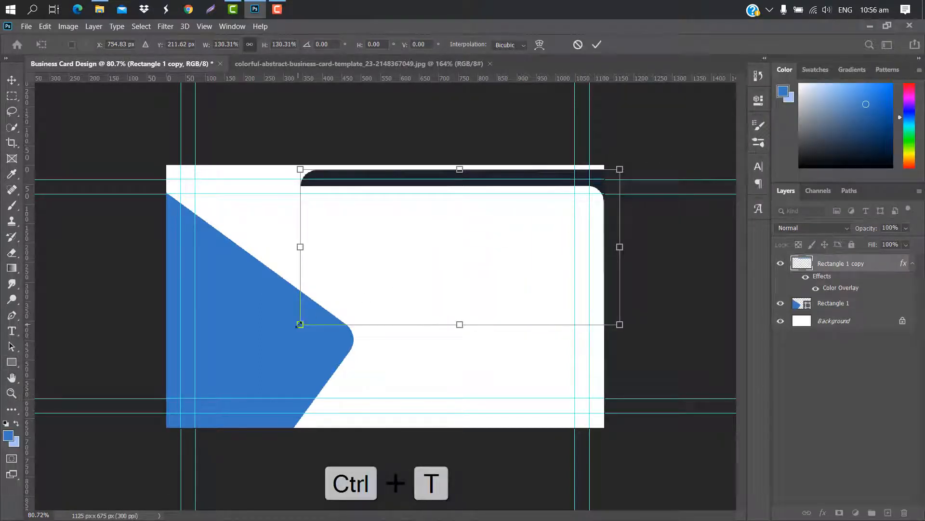
{"action": "left_click_drag", "start_coordinate": [300, 325], "coordinate": [222, 362]}
{"action": "left_click_drag", "start_coordinate": [406, 252], "coordinate": [191, 298]}
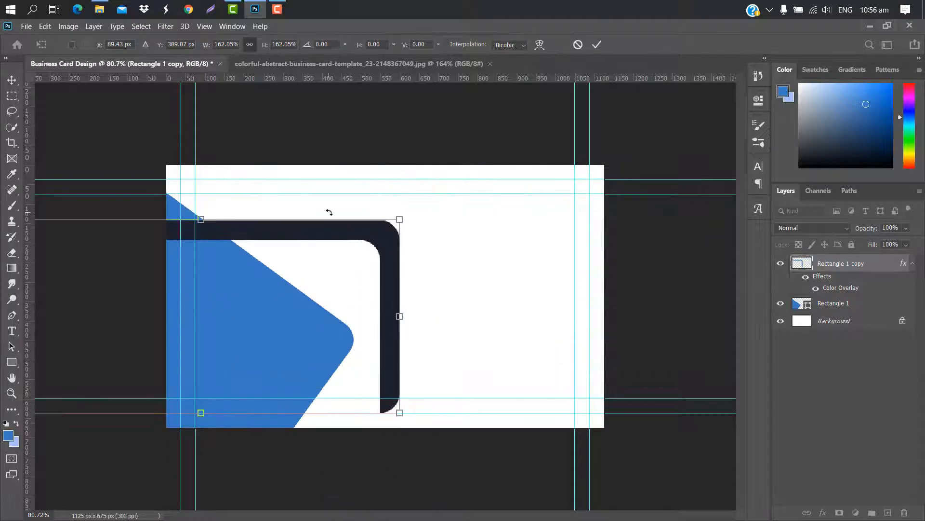
{"action": "left_click_drag", "start_coordinate": [425, 199], "coordinate": [453, 359]}
{"action": "left_click_drag", "start_coordinate": [283, 347], "coordinate": [218, 282]}
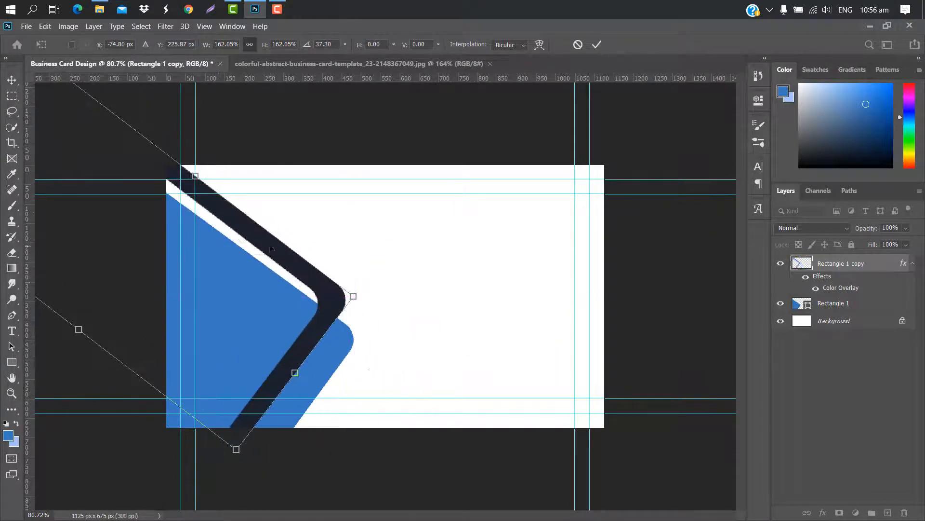
{"action": "left_click_drag", "start_coordinate": [378, 284], "coordinate": [418, 266]}
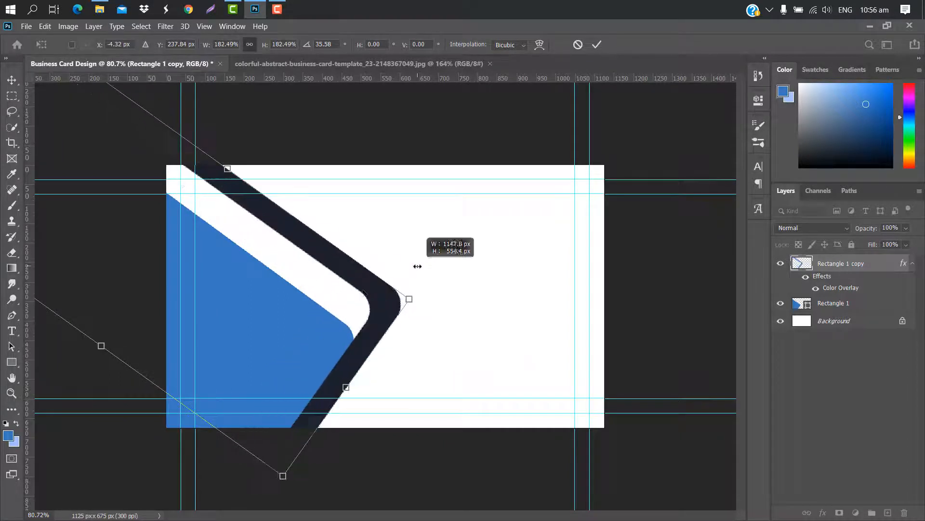
{"action": "left_click_drag", "start_coordinate": [407, 300], "coordinate": [503, 269]}
{"action": "left_click_drag", "start_coordinate": [441, 312], "coordinate": [315, 288]}
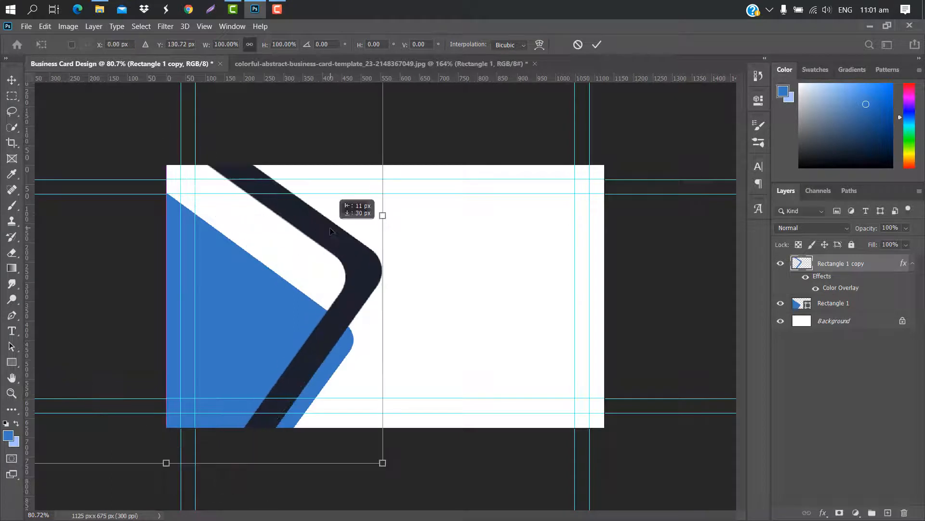
{"action": "key", "text": "Return"}
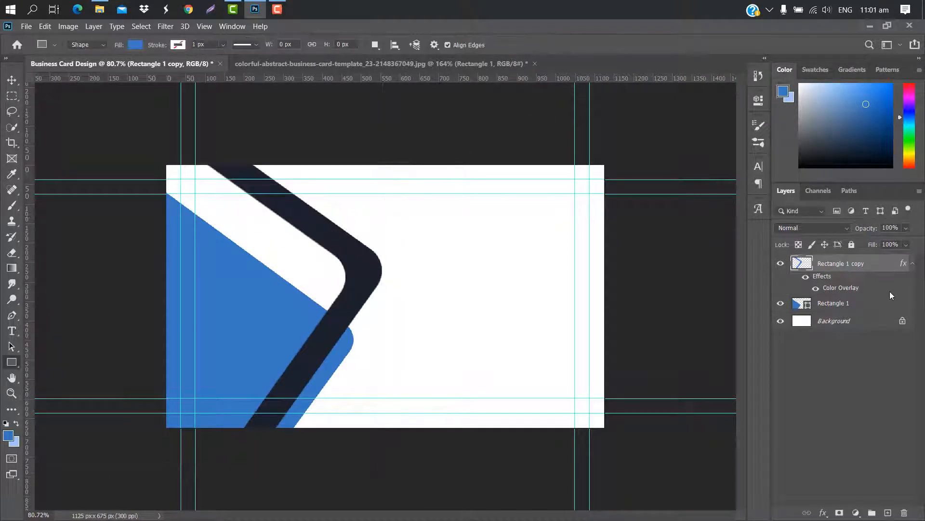
Nudge Rectangle 1 slightly down-left and pick navy 142849 for its fill
{"action": "left_click", "coordinate": [877, 304]}
{"action": "key", "text": "ctrl+t"}
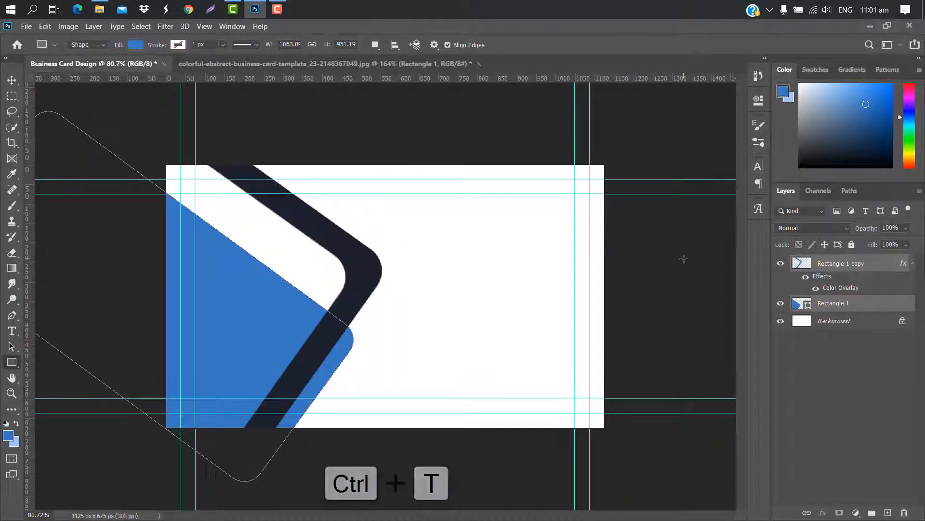
{"action": "left_click_drag", "start_coordinate": [323, 201], "coordinate": [314, 222]}
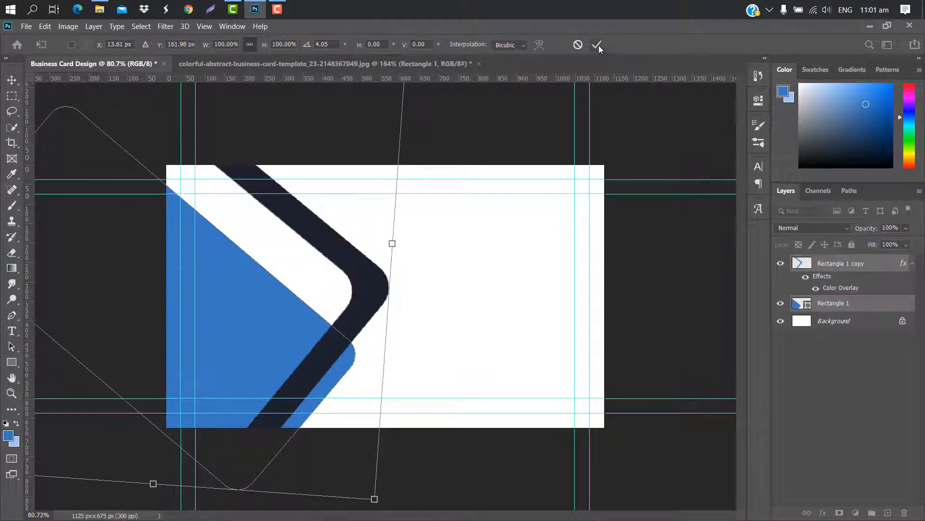
{"action": "left_click", "coordinate": [598, 45]}
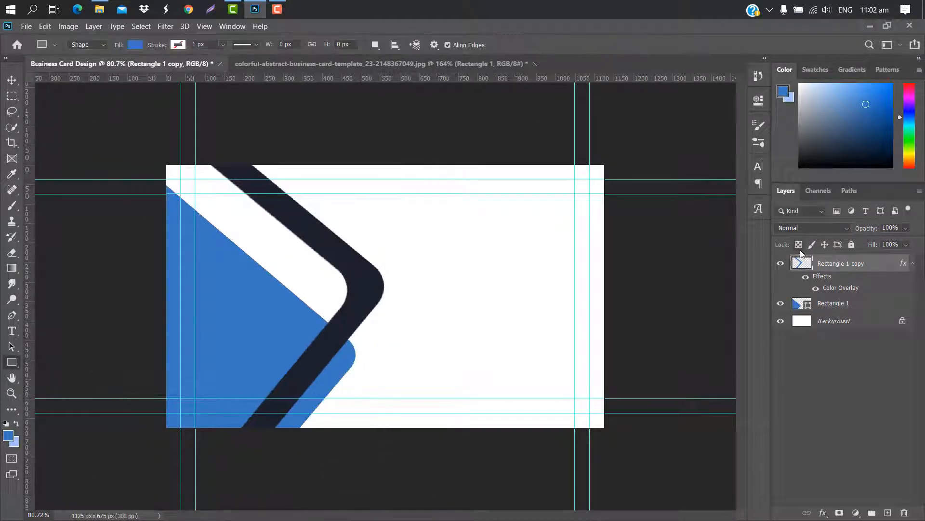
{"action": "double_click", "coordinate": [808, 306]}
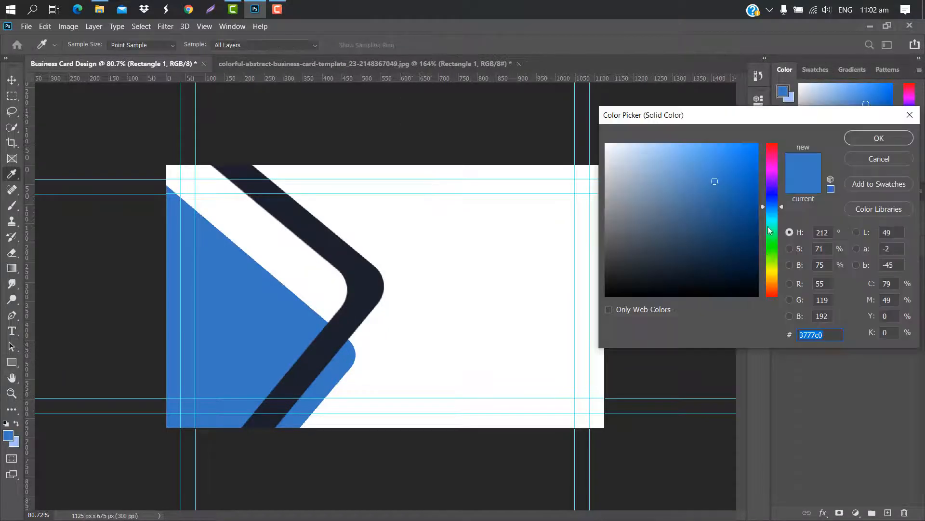
{"action": "left_click", "coordinate": [716, 253]}
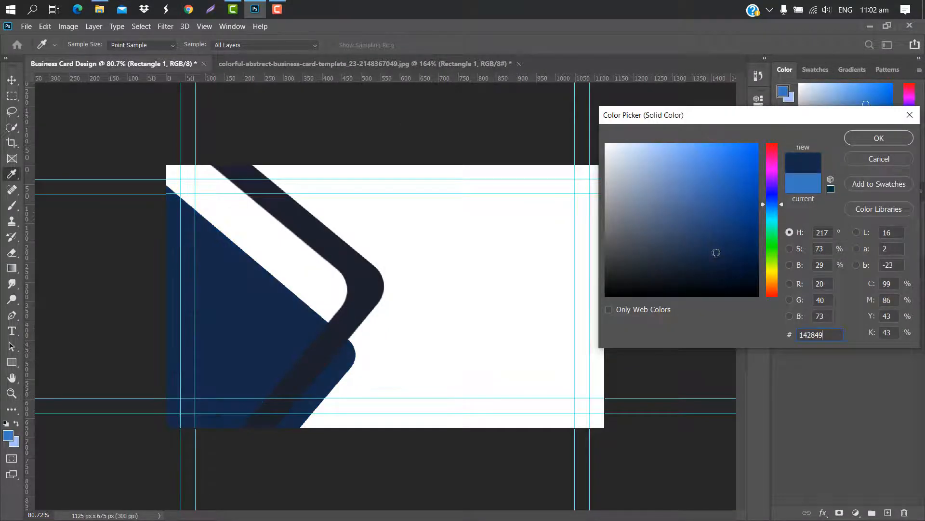
Confirm the navy fill and set the band's Color Overlay to the same sampled navy
{"action": "left_click", "coordinate": [879, 137]}
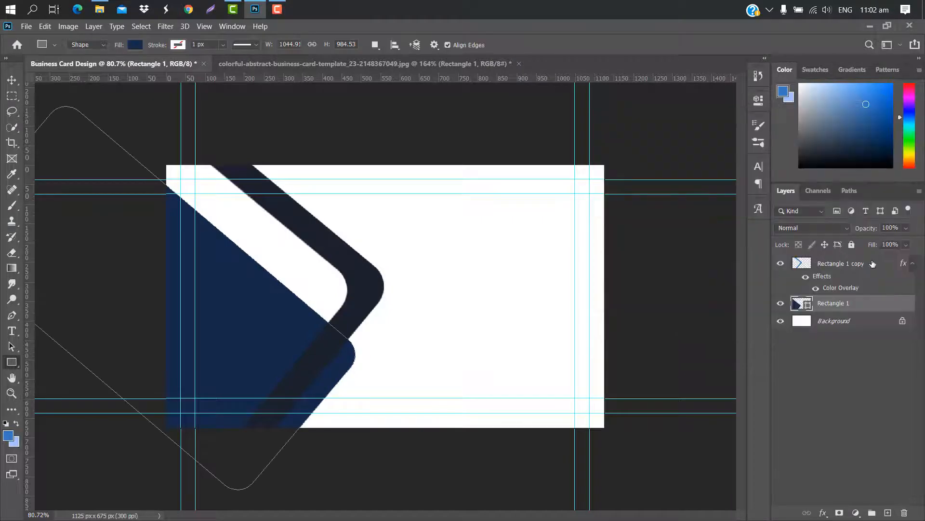
{"action": "left_click", "coordinate": [875, 263]}
{"action": "key", "text": "h"}
{"action": "double_click", "coordinate": [875, 263]}
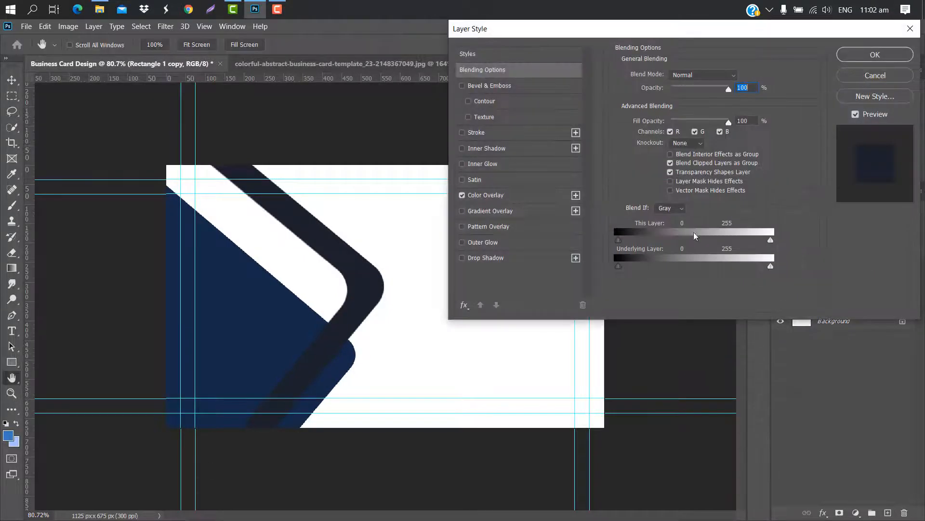
{"action": "left_click", "coordinate": [534, 198]}
{"action": "left_click", "coordinate": [741, 82]}
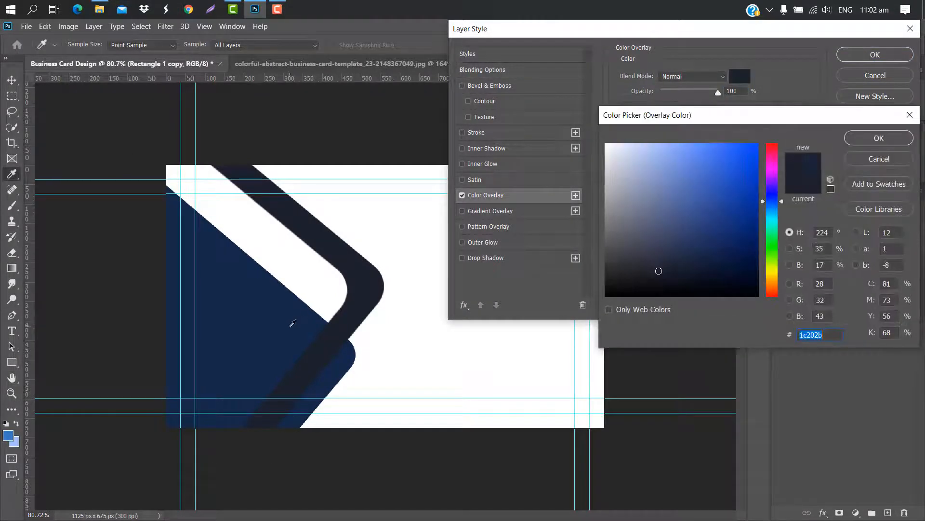
{"action": "left_click", "coordinate": [291, 323]}
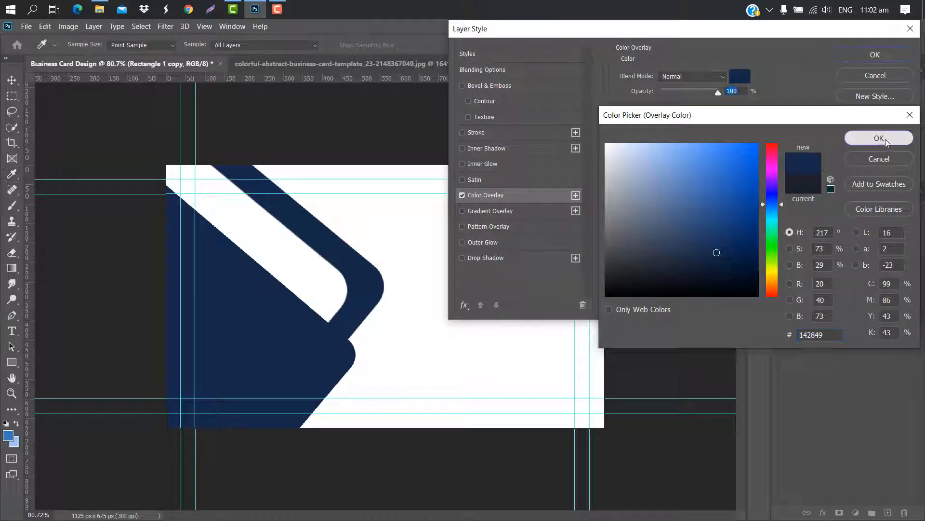
{"action": "left_click", "coordinate": [877, 138]}
Give the band a slight drop shadow and duplicate the navy shape layer
{"action": "left_click", "coordinate": [513, 255]}
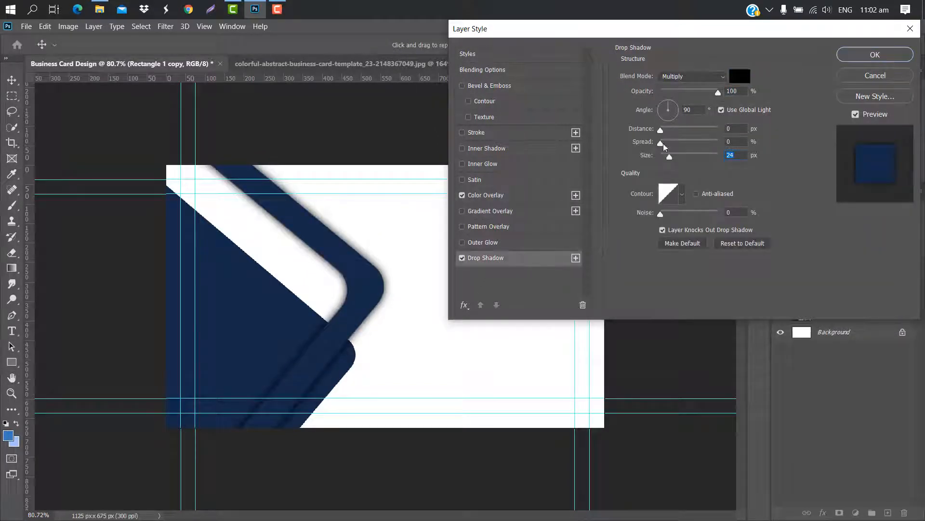
{"action": "left_click_drag", "start_coordinate": [660, 130], "coordinate": [662, 130]}
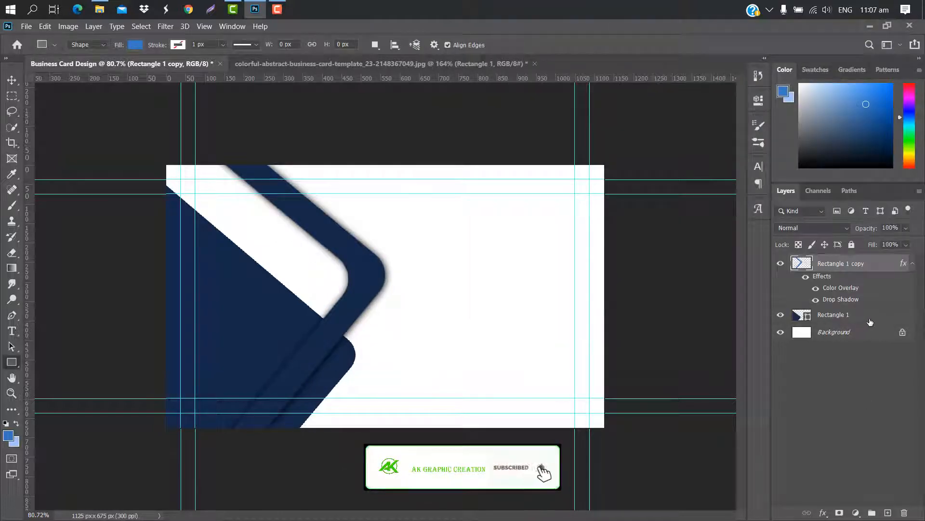
{"action": "left_click", "coordinate": [878, 314]}
{"action": "key", "text": "ctrl+j"}
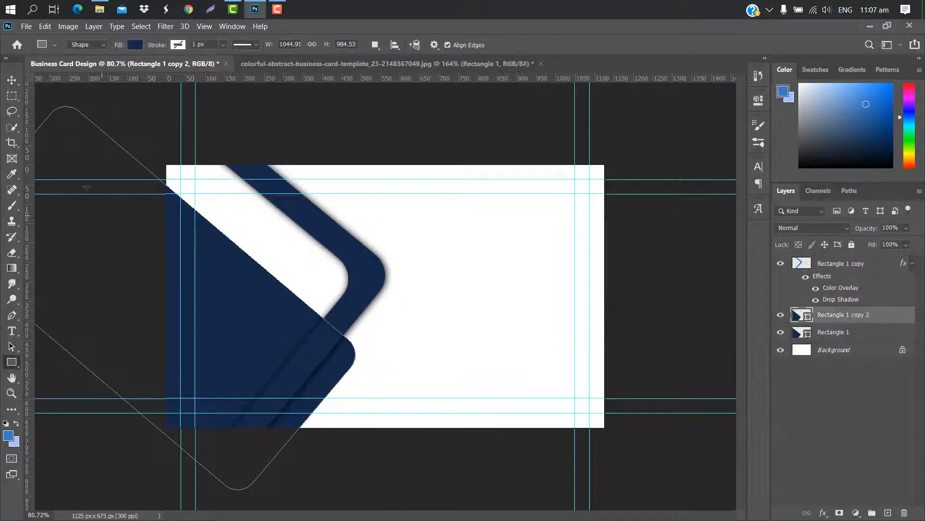
Change the duplicate shape's fill to light blue 77dafa
{"action": "left_click", "coordinate": [13, 81]}
{"action": "double_click", "coordinate": [808, 318]}
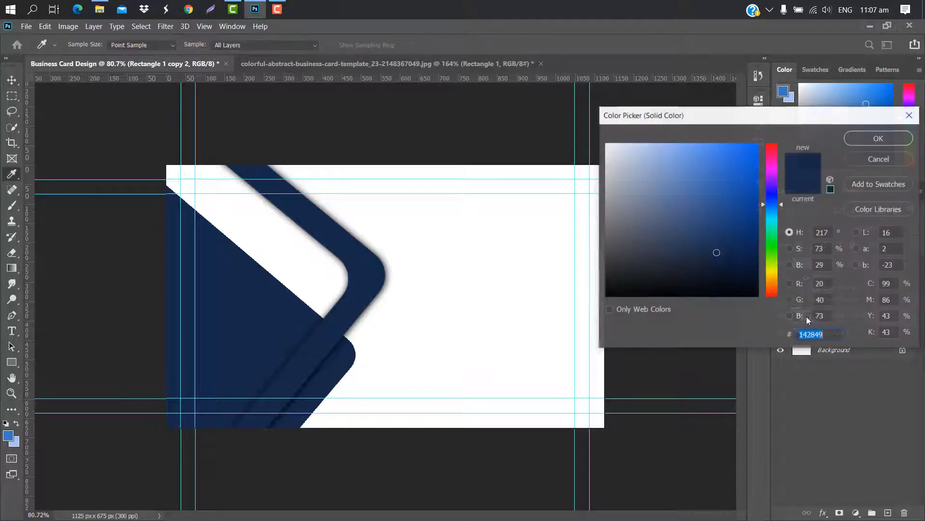
{"action": "type", "text": "77dafa"}
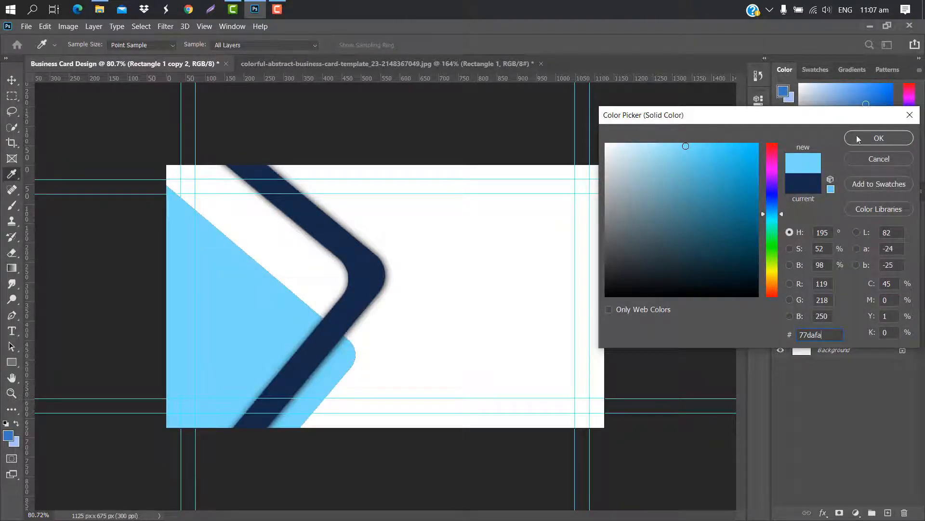
{"action": "left_click", "coordinate": [875, 140]}
Shrink the light blue shape to about 75% and move it into the top-left corner
{"action": "key", "text": "ctrl+t"}
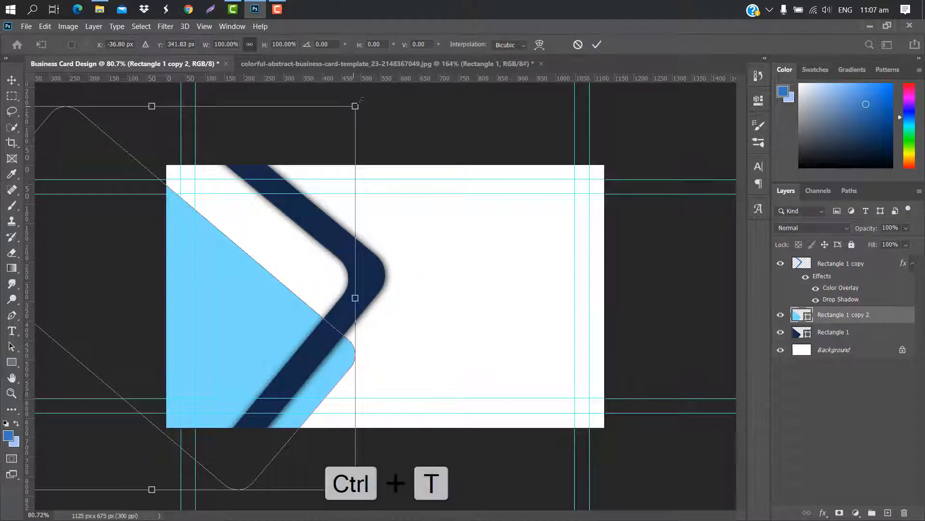
{"action": "left_click_drag", "start_coordinate": [355, 106], "coordinate": [249, 197]}
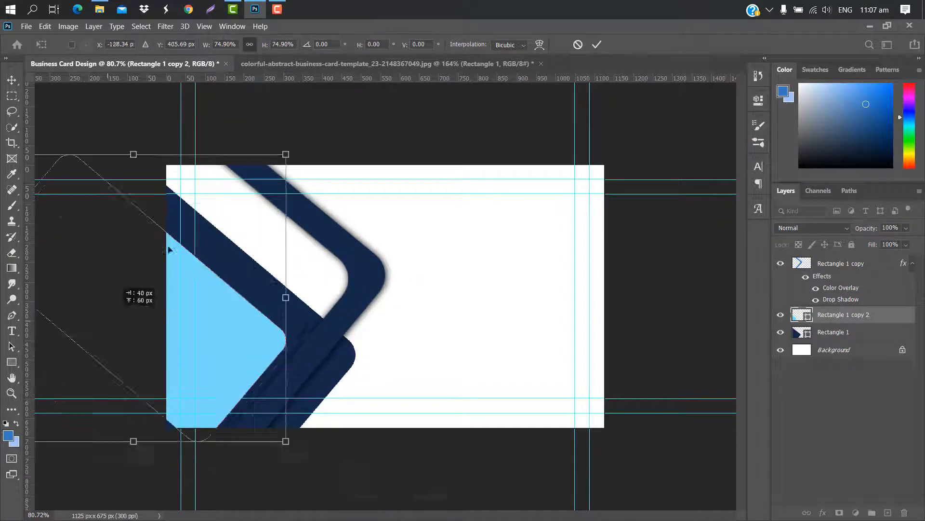
{"action": "left_click_drag", "start_coordinate": [96, 269], "coordinate": [241, 169]}
{"action": "left_click", "coordinate": [597, 44]}
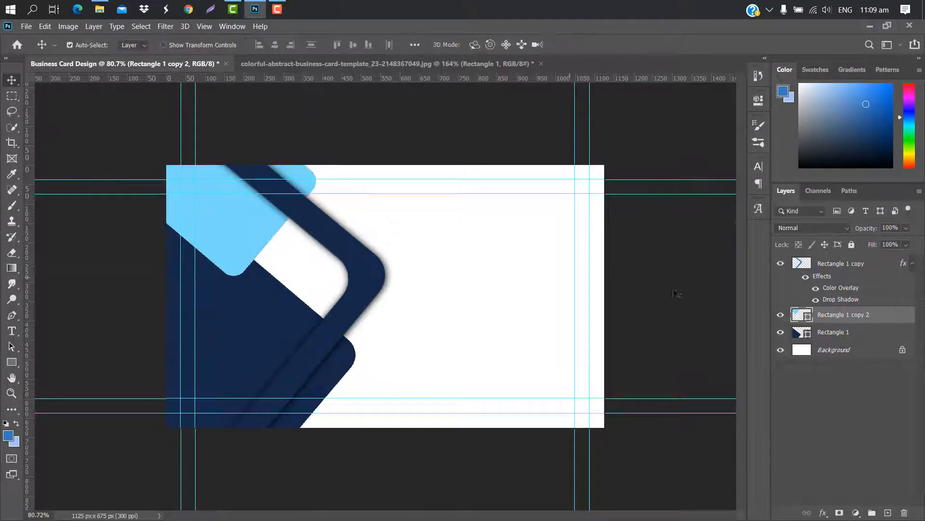
Add a drop shadow with adjusted angle, distance and spread to the light blue shape
{"action": "double_click", "coordinate": [893, 317]}
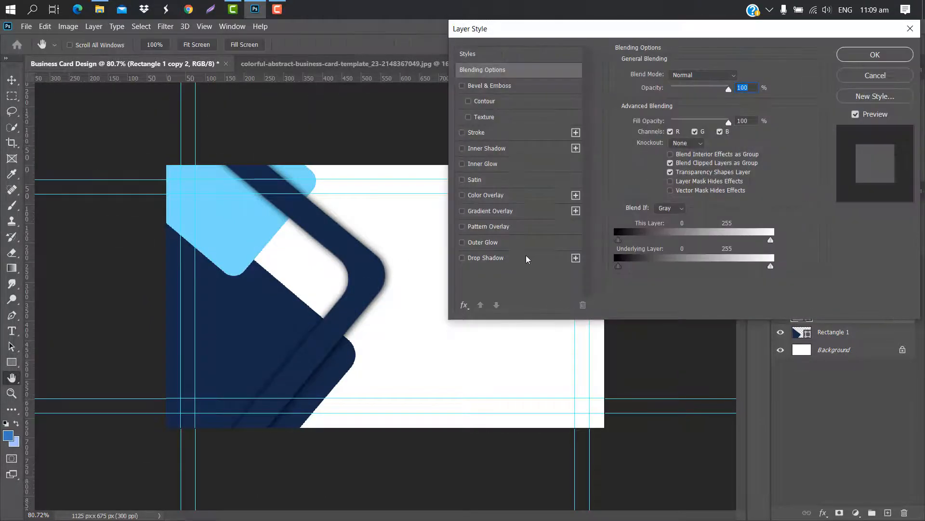
{"action": "left_click", "coordinate": [527, 260]}
{"action": "left_click_drag", "start_coordinate": [667, 114], "coordinate": [664, 130]}
{"action": "left_click", "coordinate": [678, 109]}
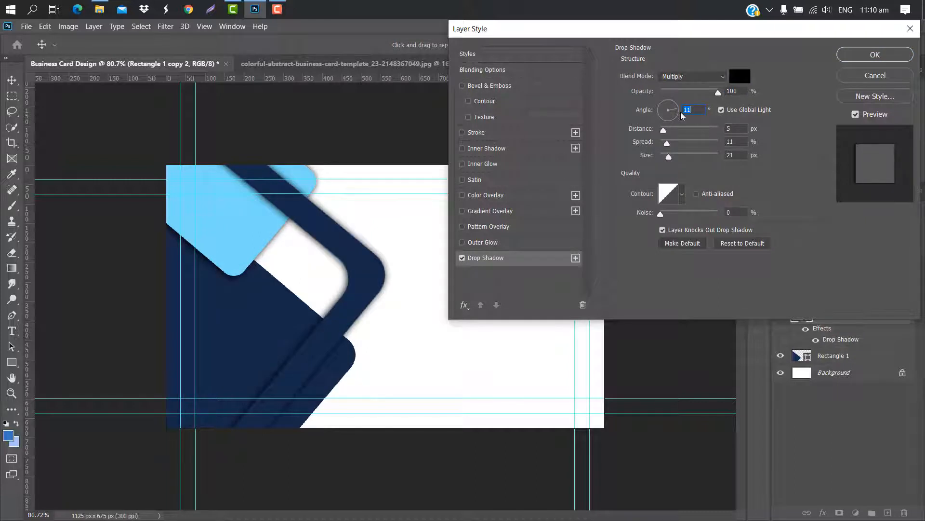
{"action": "left_click", "coordinate": [866, 56]}
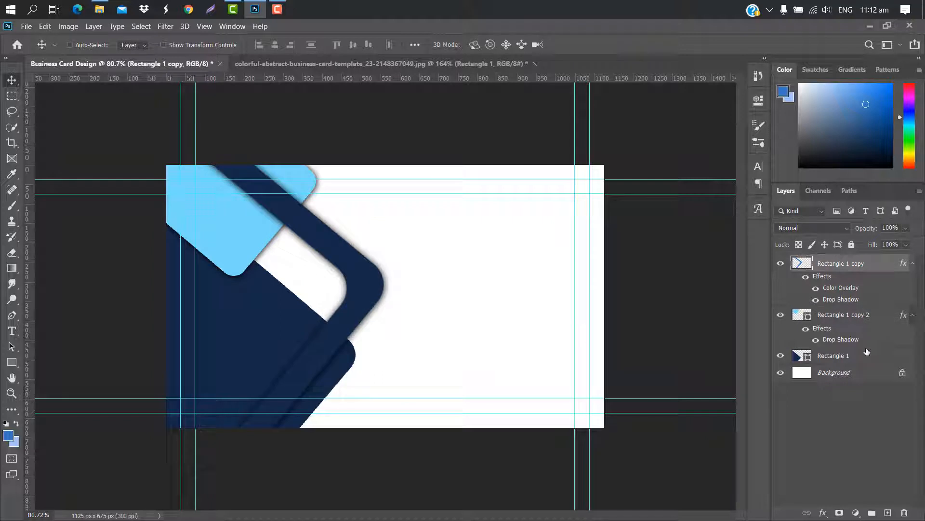
Shift the navy band and then the light-blue band slightly down and left
{"action": "left_click", "coordinate": [867, 351]}
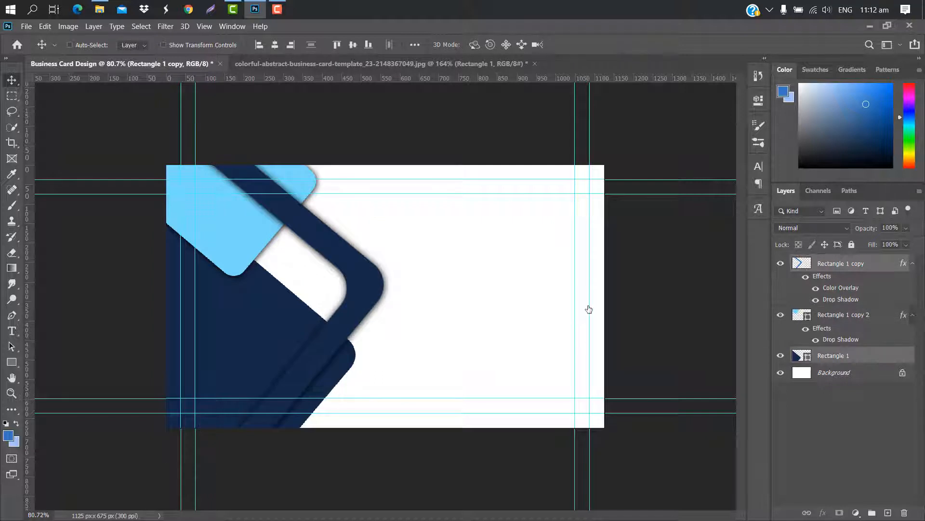
{"action": "key", "text": "ctrl+t"}
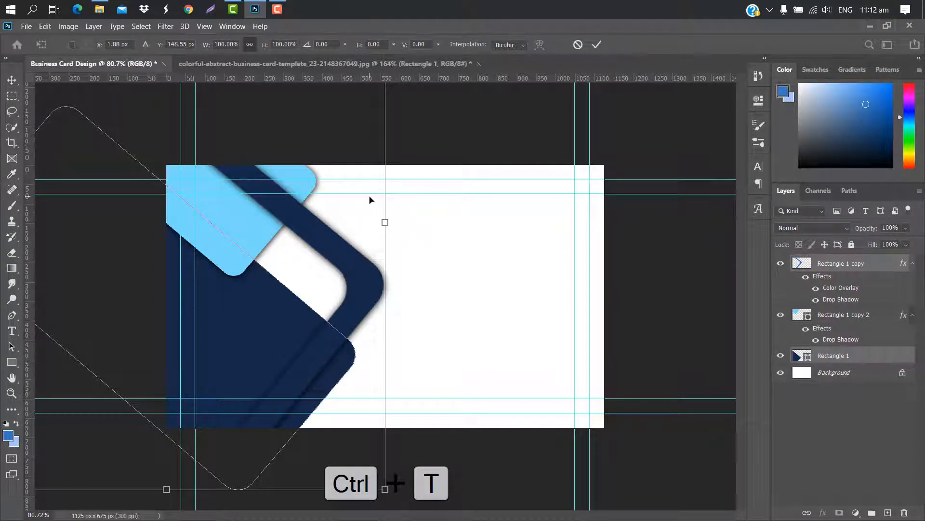
{"action": "mouse_move", "coordinate": [369, 199]}
{"action": "left_mouse_down"}
{"action": "mouse_move", "coordinate": [356, 207]}
{"action": "mouse_move", "coordinate": [374, 211]}
{"action": "left_mouse_up"}
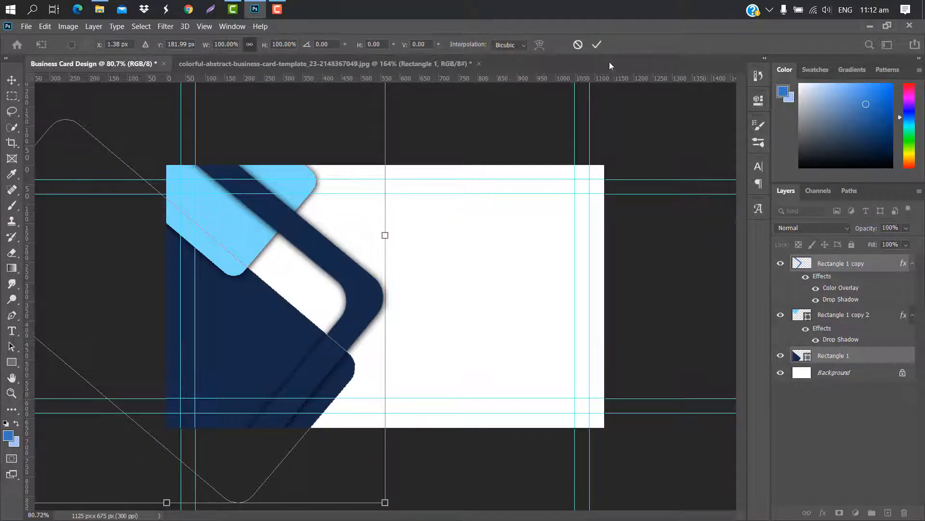
{"action": "left_click", "coordinate": [597, 44]}
{"action": "left_click", "coordinate": [249, 231]}
{"action": "key", "text": "ctrl+t"}
{"action": "left_click_drag", "start_coordinate": [315, 179], "coordinate": [309, 188]}
{"action": "key", "text": "Return"}
{"action": "left_click_drag", "start_coordinate": [244, 266], "coordinate": [237, 274]}
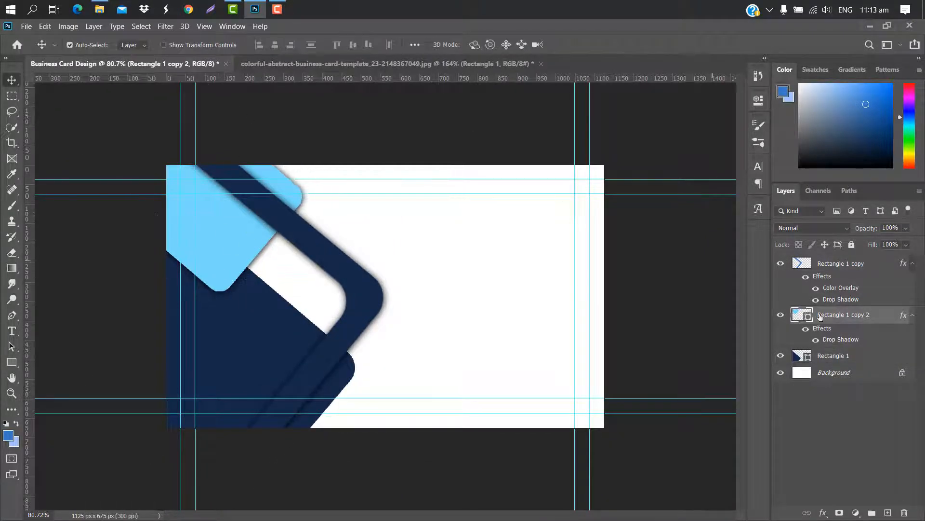
{"action": "left_click", "coordinate": [864, 367]}
Duplicate the navy band below itself, recolour it light blue, and shrink it inside the curve
{"action": "left_click_drag", "start_coordinate": [879, 354], "coordinate": [889, 509]}
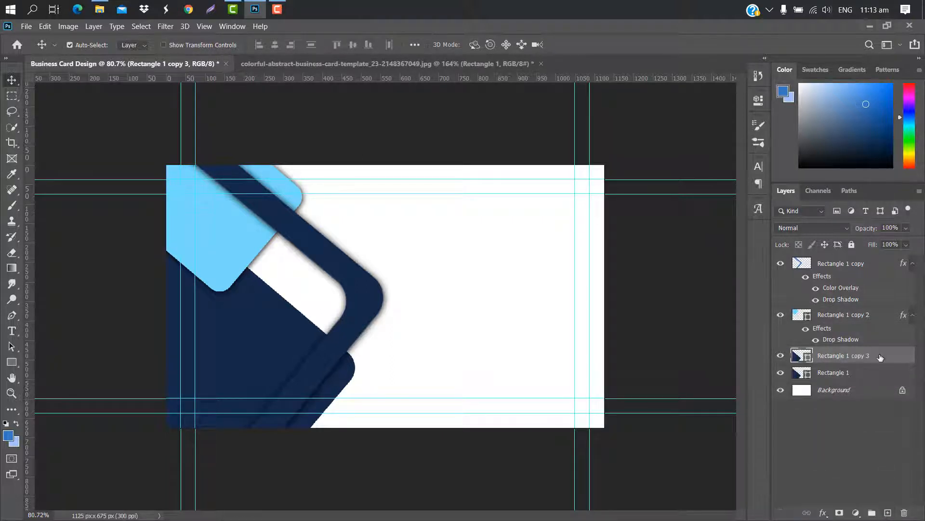
{"action": "left_click_drag", "start_coordinate": [880, 357], "coordinate": [885, 375]}
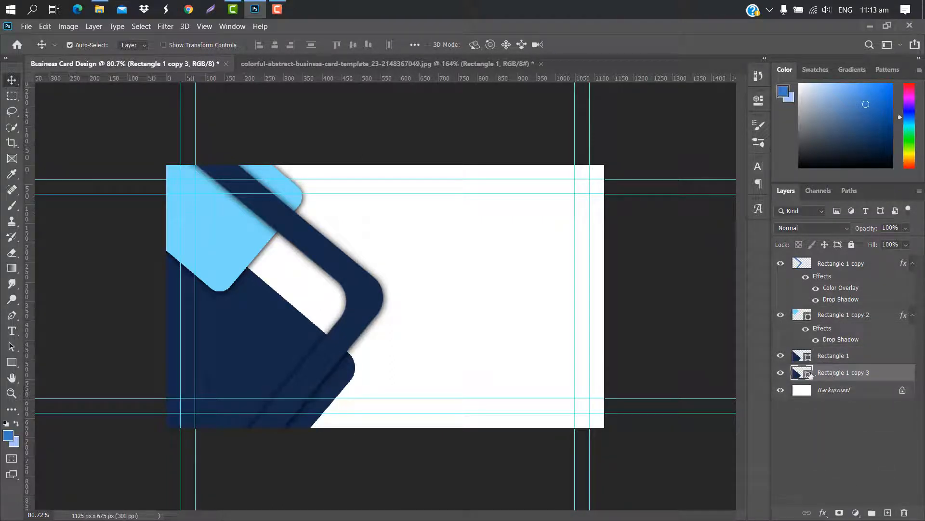
{"action": "double_click", "coordinate": [811, 376]}
{"action": "left_click", "coordinate": [241, 235]}
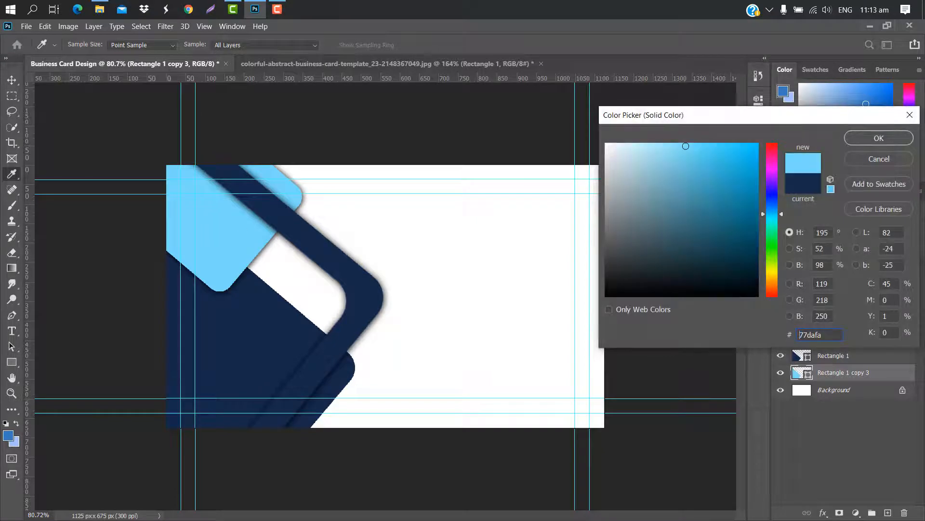
{"action": "left_click", "coordinate": [896, 139]}
{"action": "key", "text": "ctrl+t"}
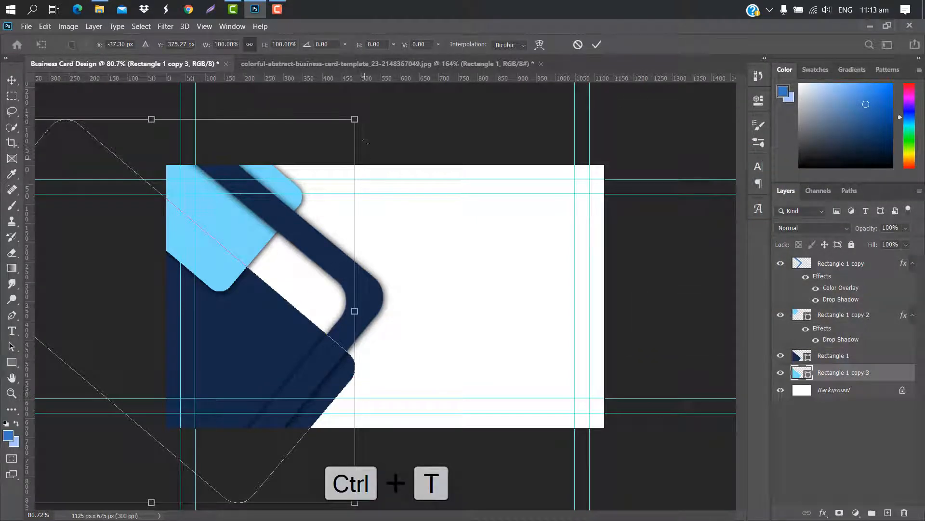
{"action": "left_click_drag", "start_coordinate": [305, 277], "coordinate": [285, 232]}
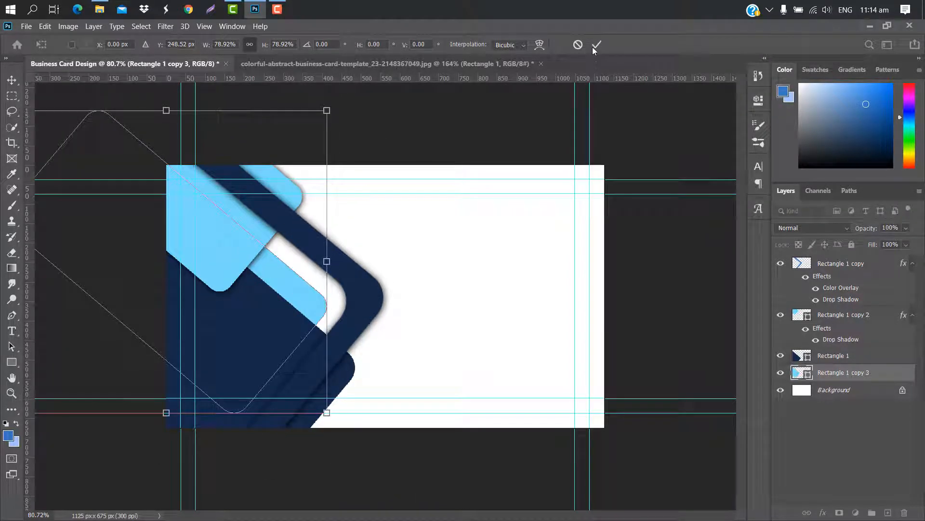
{"action": "left_click", "coordinate": [596, 46]}
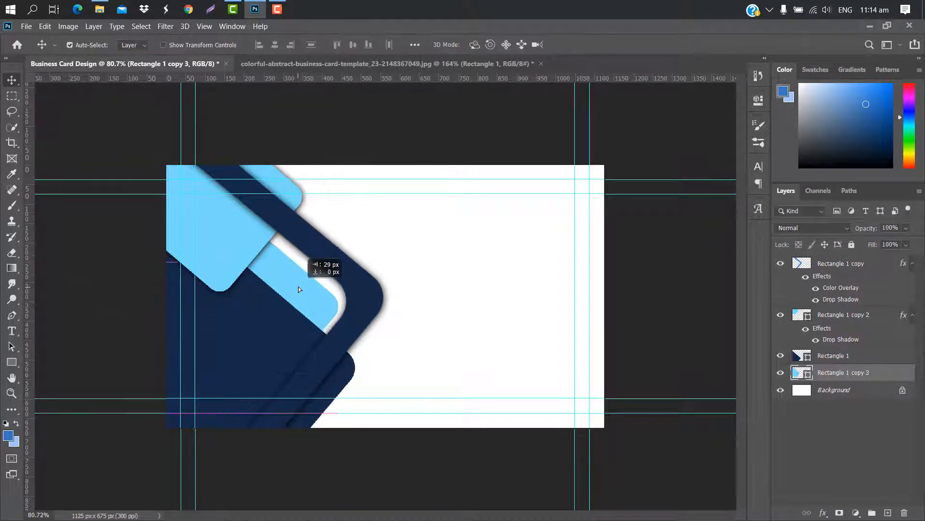
Duplicate the light-blue band and add a drop shadow to the copy
{"action": "left_click_drag", "start_coordinate": [896, 377], "coordinate": [888, 511]}
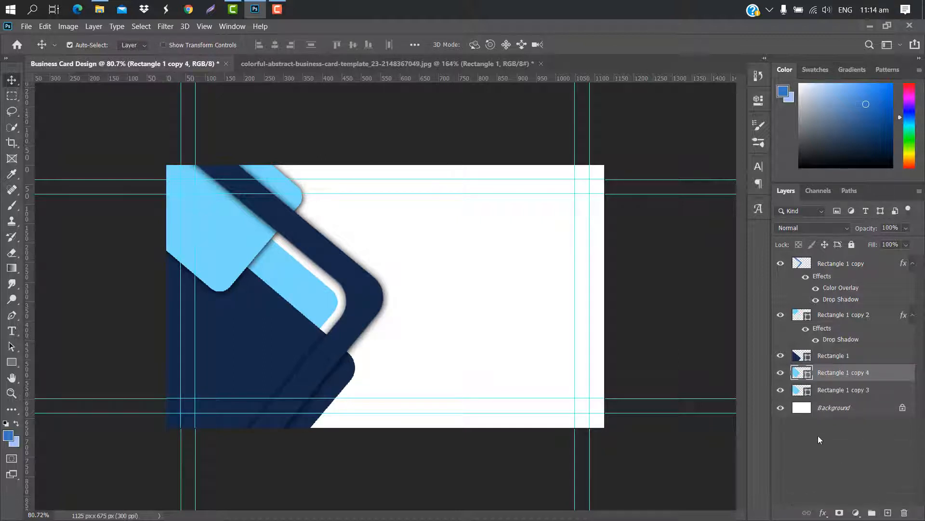
{"action": "double_click", "coordinate": [893, 373]}
{"action": "left_click", "coordinate": [536, 258]}
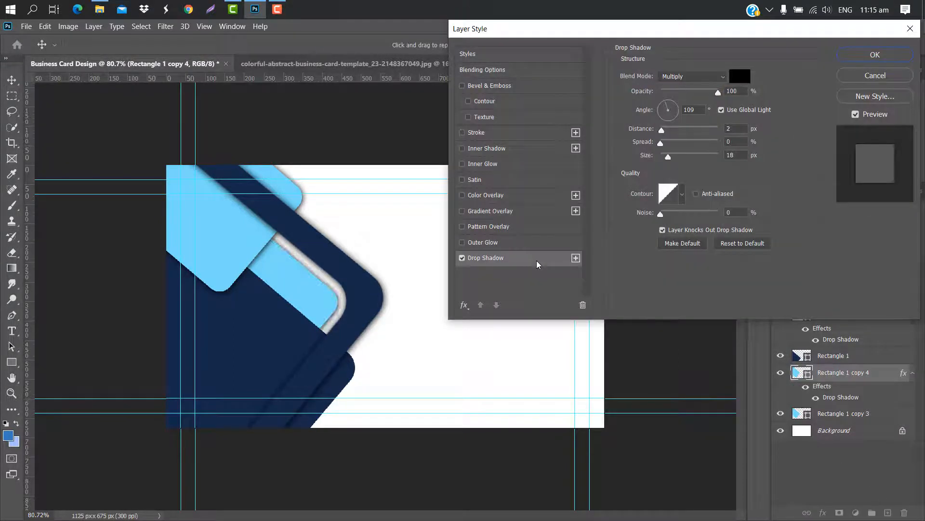
Confirm the drop shadow and shift the top inner band about 27 px left
{"action": "left_click", "coordinate": [875, 54]}
{"action": "key", "text": "ctrl+t"}
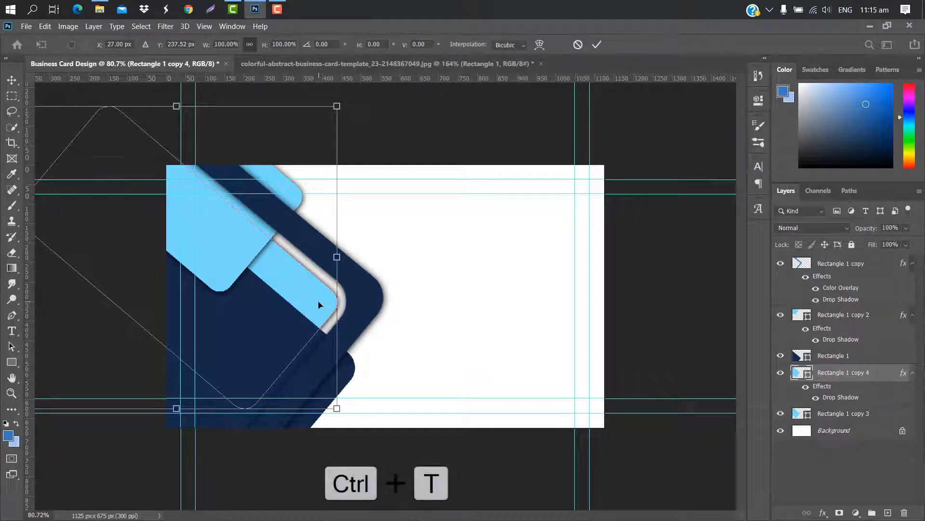
{"action": "left_click_drag", "start_coordinate": [322, 305], "coordinate": [302, 304]}
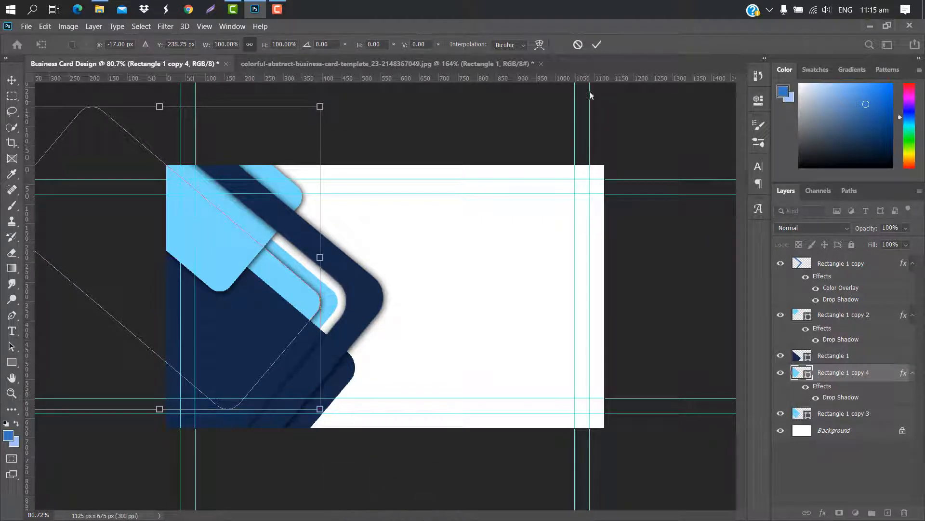
{"action": "left_click", "coordinate": [596, 46]}
Add a drop shadow to the lower light-blue band as well
{"action": "left_click", "coordinate": [327, 301]}
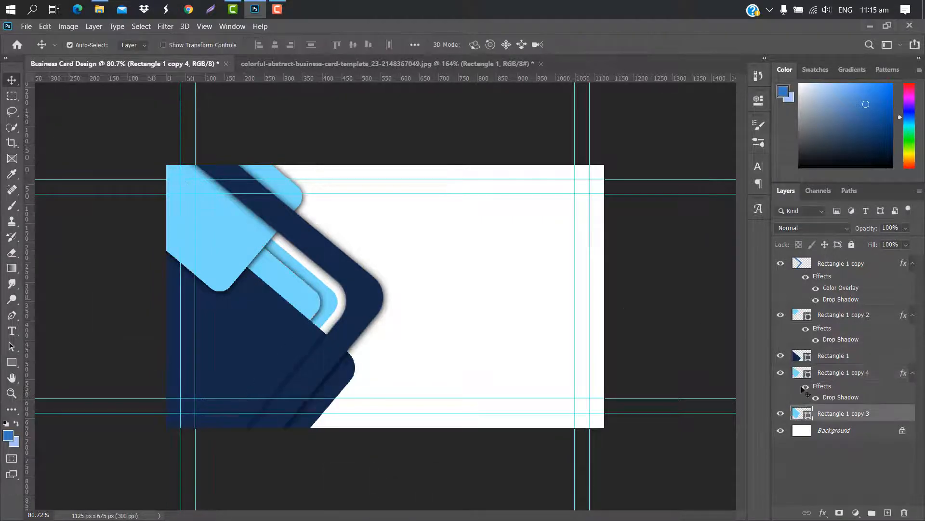
{"action": "double_click", "coordinate": [894, 416]}
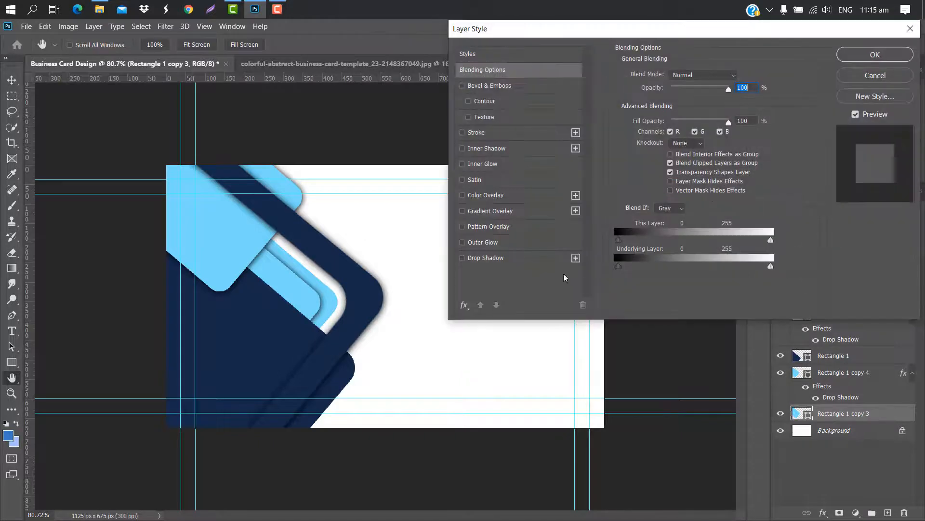
{"action": "left_click", "coordinate": [538, 258]}
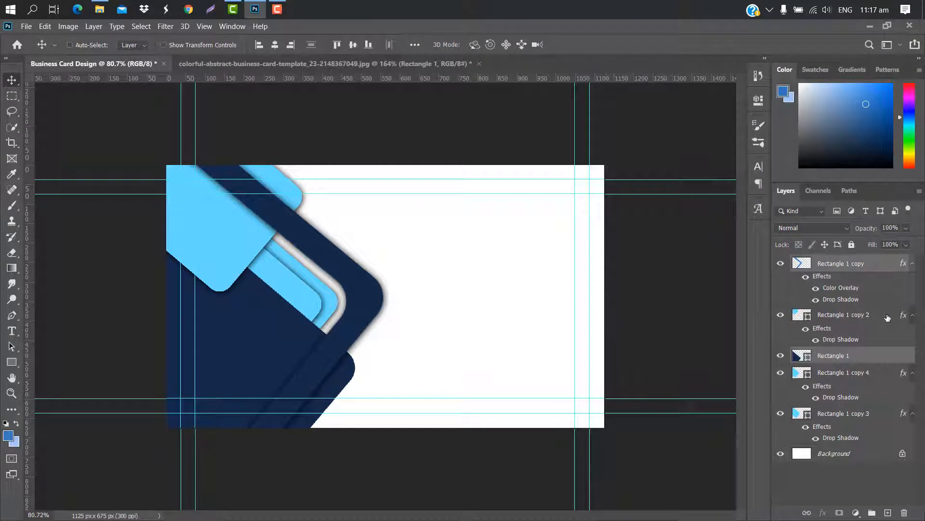
Move all the band layers together slightly to the left
{"action": "left_click_drag", "start_coordinate": [887, 317], "coordinate": [886, 414]}
{"action": "key", "text": "ctrl+t"}
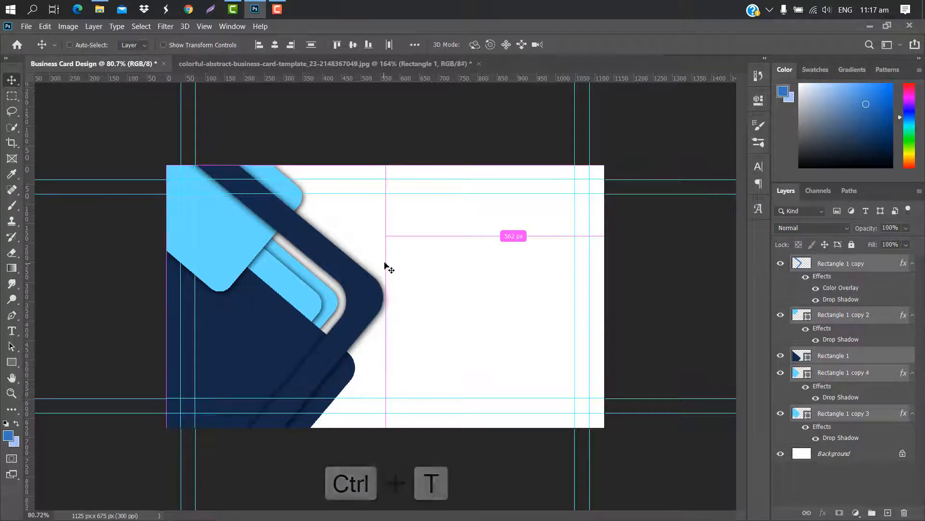
{"action": "mouse_move", "coordinate": [347, 223]}
{"action": "left_mouse_down"}
{"action": "mouse_move", "coordinate": [337, 220]}
{"action": "mouse_move", "coordinate": [341, 228]}
{"action": "left_mouse_up"}
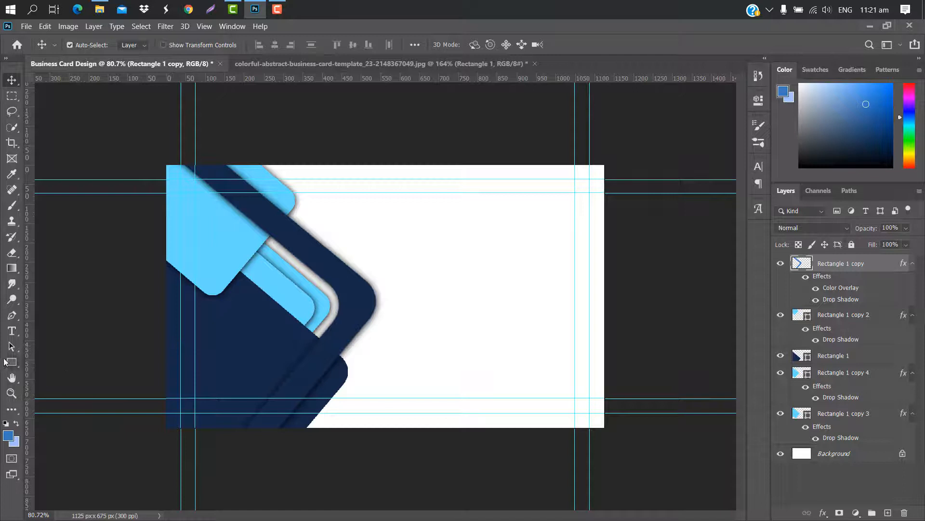
{"action": "left_click", "coordinate": [10, 362]}
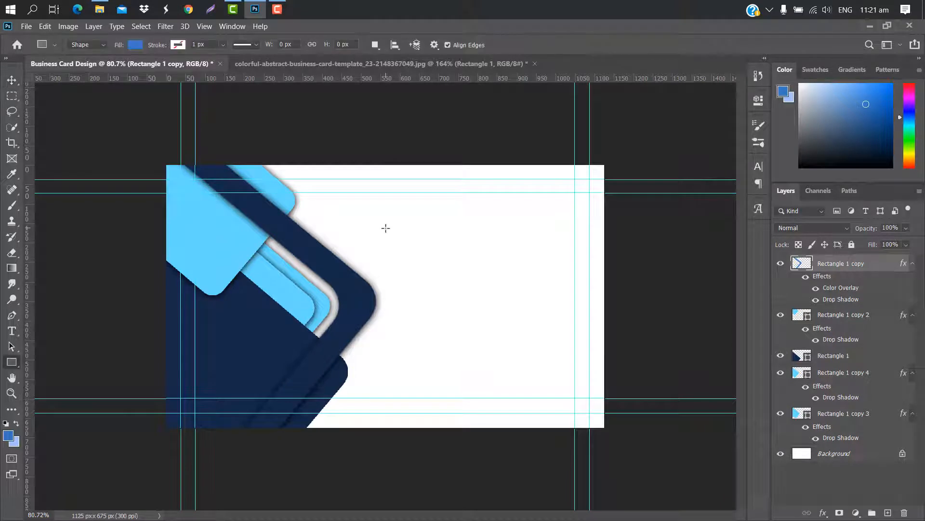
Draw a bar near the top centre with 13 px rounded corners and light-blue fill
{"action": "left_click_drag", "start_coordinate": [385, 227], "coordinate": [530, 246]}
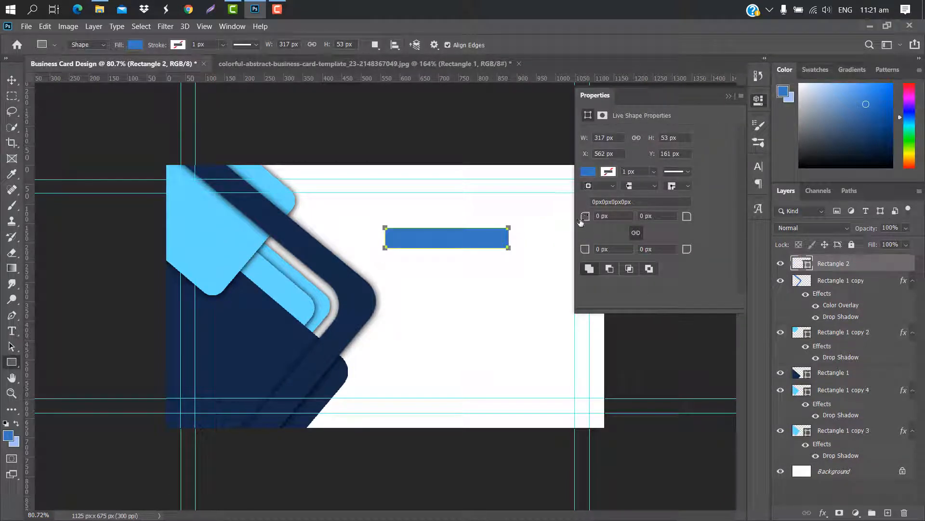
{"action": "left_click_drag", "start_coordinate": [581, 220], "coordinate": [588, 219]}
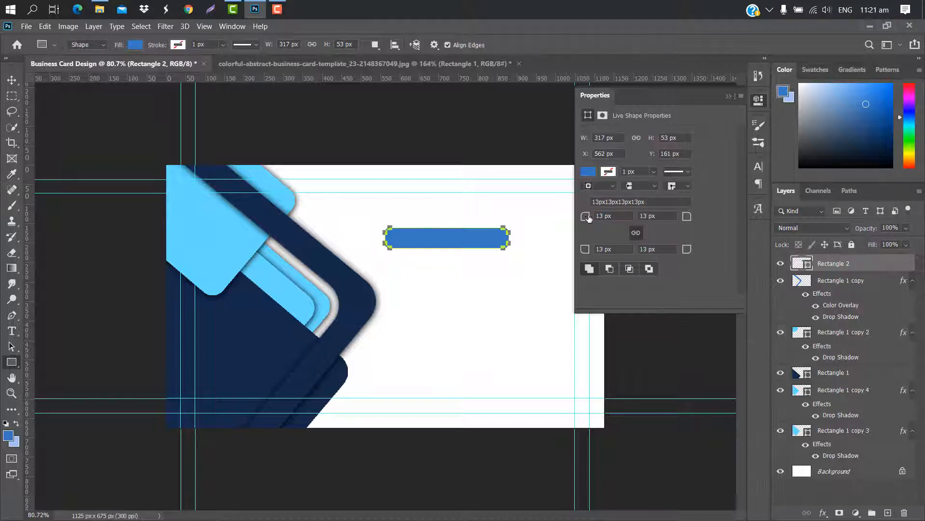
{"action": "left_click", "coordinate": [586, 172]}
{"action": "left_click", "coordinate": [605, 237]}
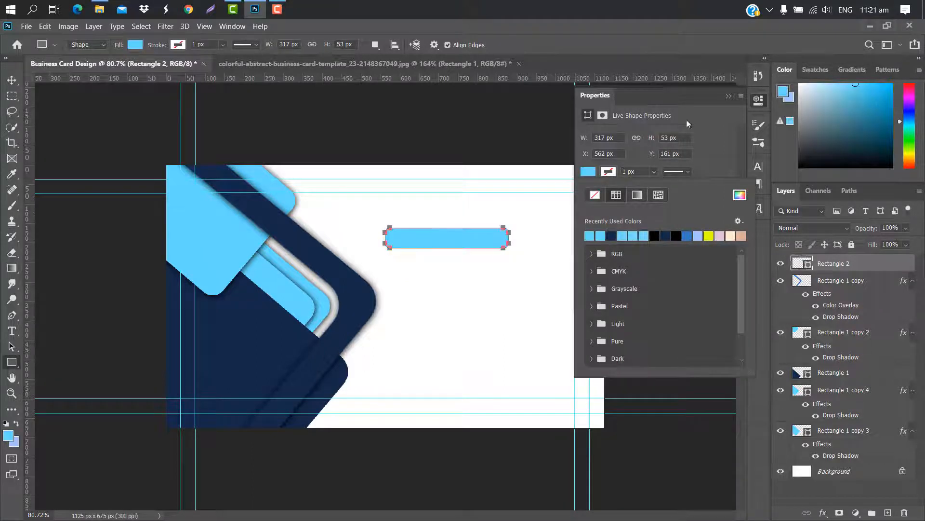
Rotate the stripe about 37.6° and move it onto the card's top edge
{"action": "key", "text": "ctrl+t"}
{"action": "left_click_drag", "start_coordinate": [517, 215], "coordinate": [539, 270]}
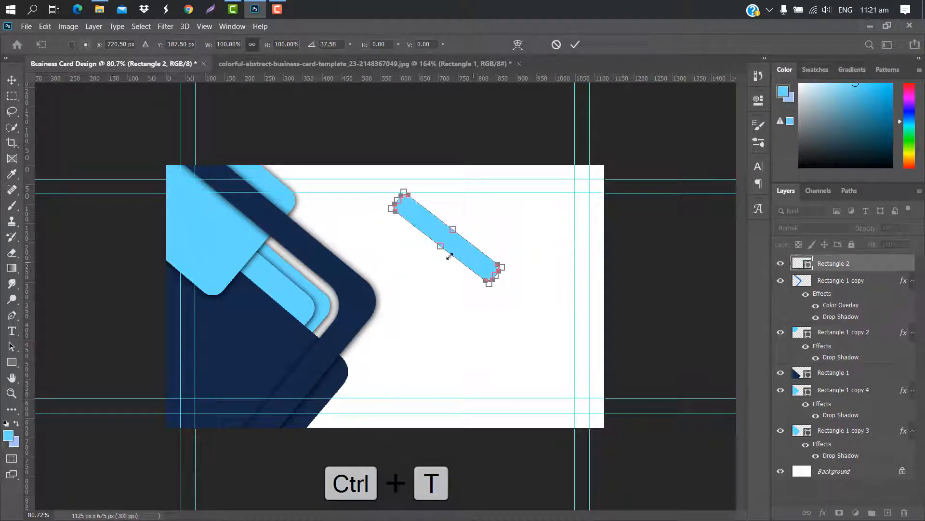
{"action": "left_click_drag", "start_coordinate": [461, 251], "coordinate": [423, 204]}
{"action": "left_click", "coordinate": [576, 44]}
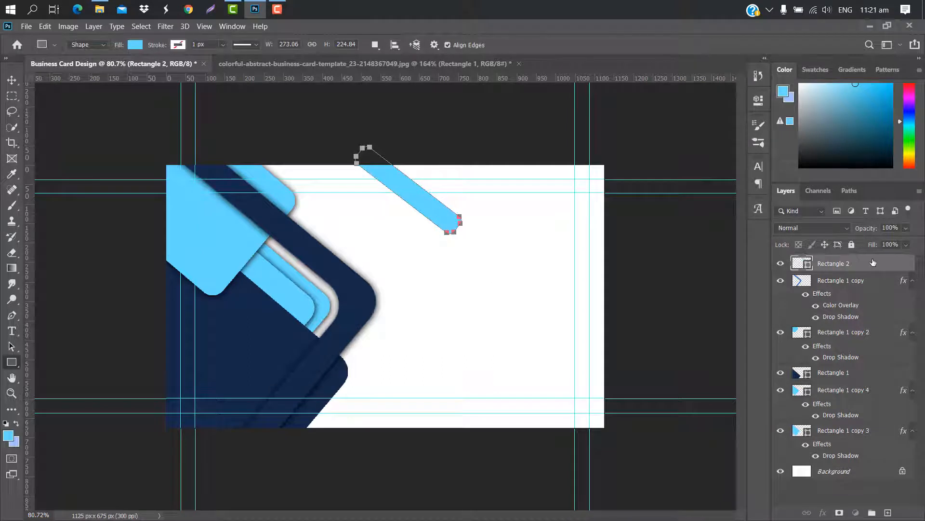
Duplicate the stripe, place the copy right of the first, and colour it navy
{"action": "left_click_drag", "start_coordinate": [873, 263], "coordinate": [888, 512]}
{"action": "key", "text": "ctrl+t"}
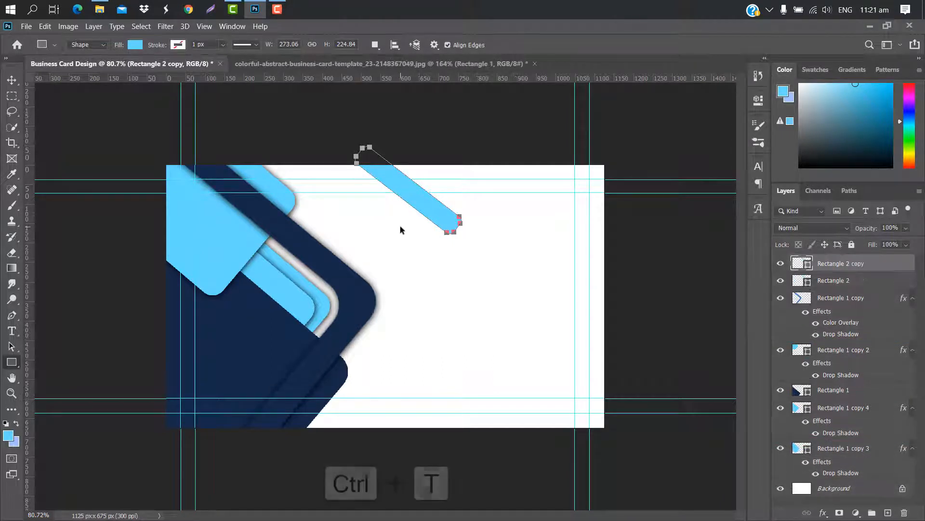
{"action": "left_click_drag", "start_coordinate": [412, 206], "coordinate": [476, 217]}
{"action": "left_click", "coordinate": [576, 45]}
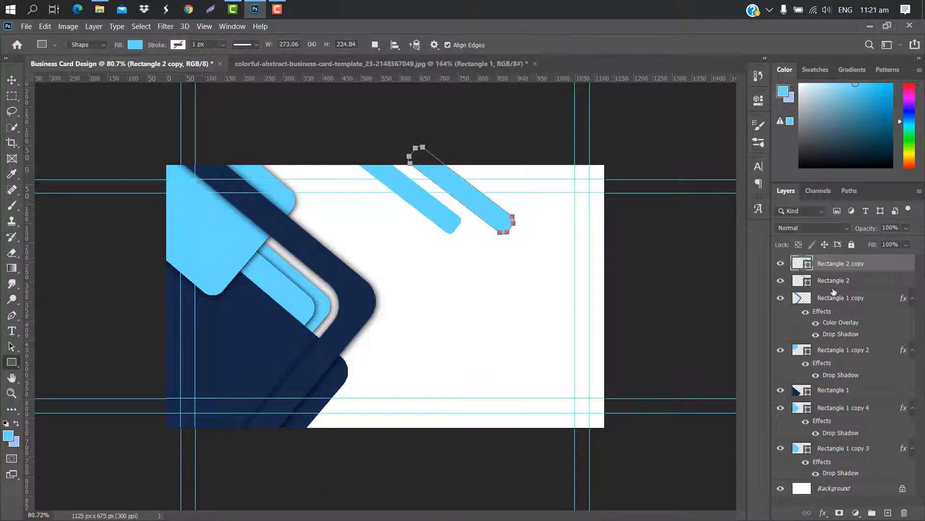
{"action": "double_click", "coordinate": [808, 267]}
{"action": "left_click", "coordinate": [238, 341]}
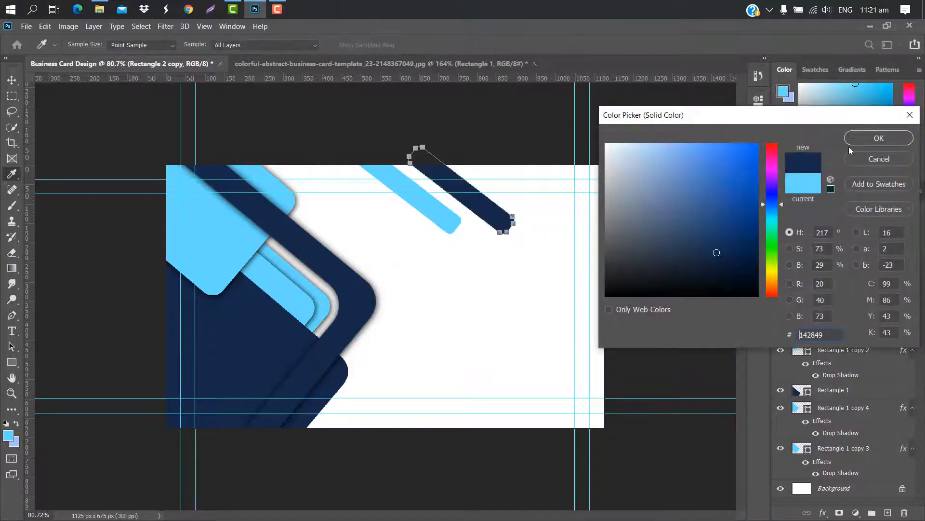
{"action": "left_click", "coordinate": [878, 138]}
Duplicate the navy stripe, move it up-right, and colour it light blue 66daff
{"action": "key", "text": "ctrl+j"}
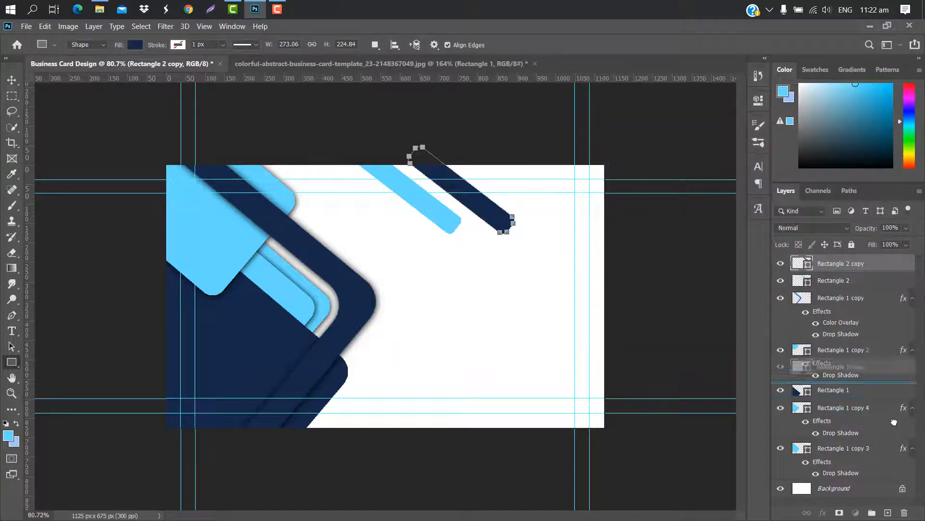
{"action": "key", "text": "ctrl+t"}
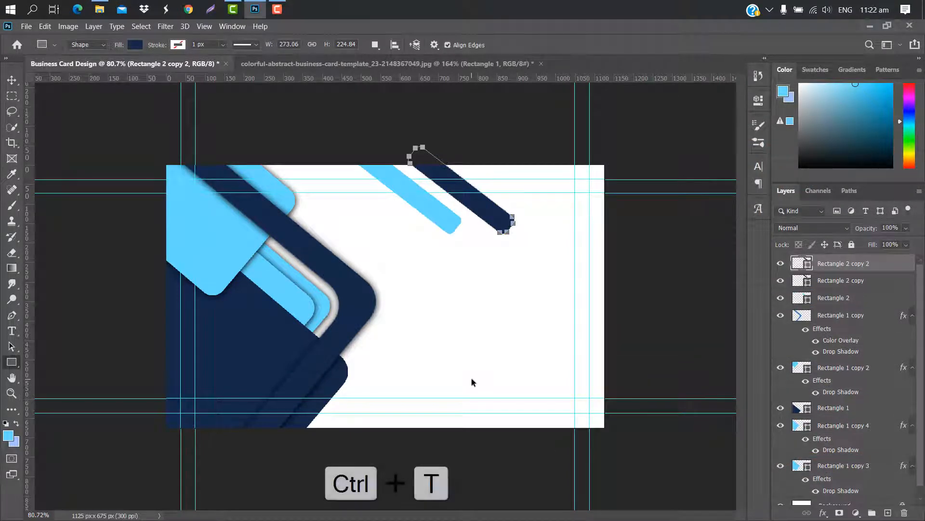
{"action": "left_click_drag", "start_coordinate": [473, 229], "coordinate": [517, 222]}
{"action": "left_click", "coordinate": [575, 45]}
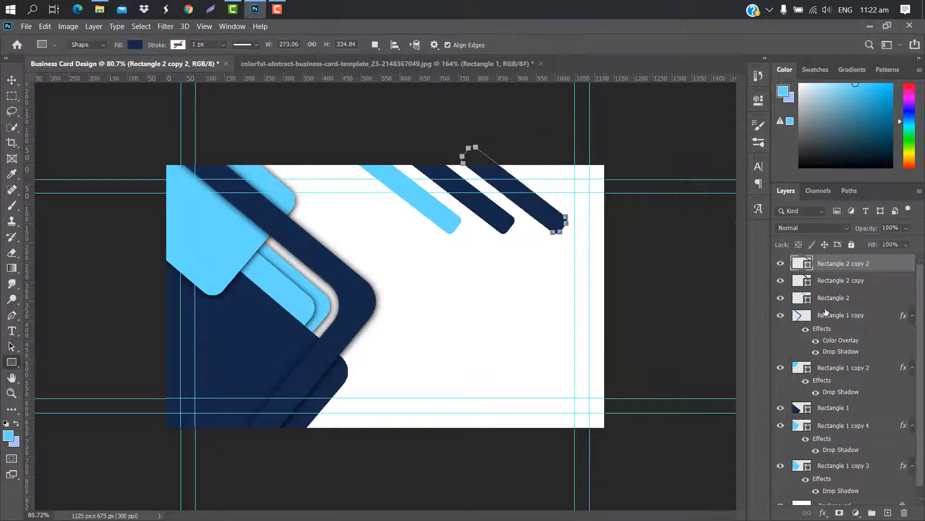
{"action": "double_click", "coordinate": [809, 266]}
{"action": "left_click", "coordinate": [229, 240]}
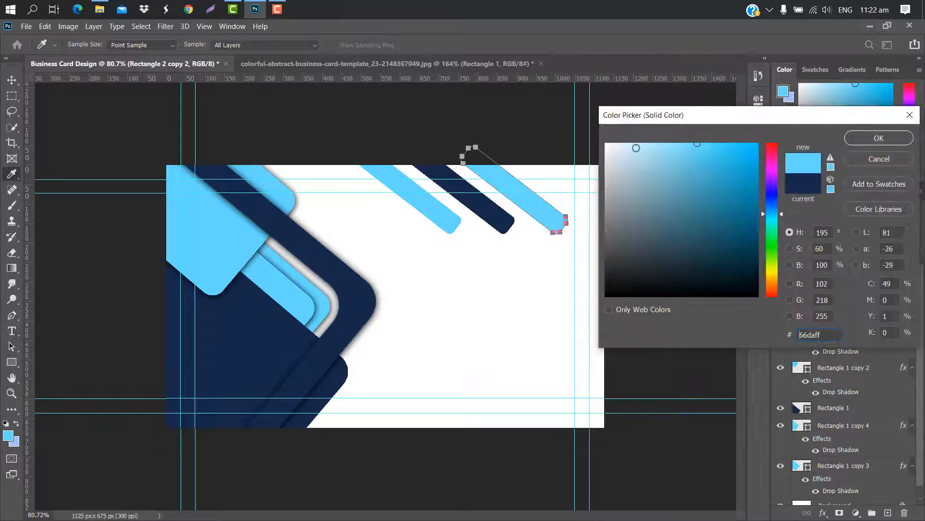
{"action": "left_click", "coordinate": [879, 138]}
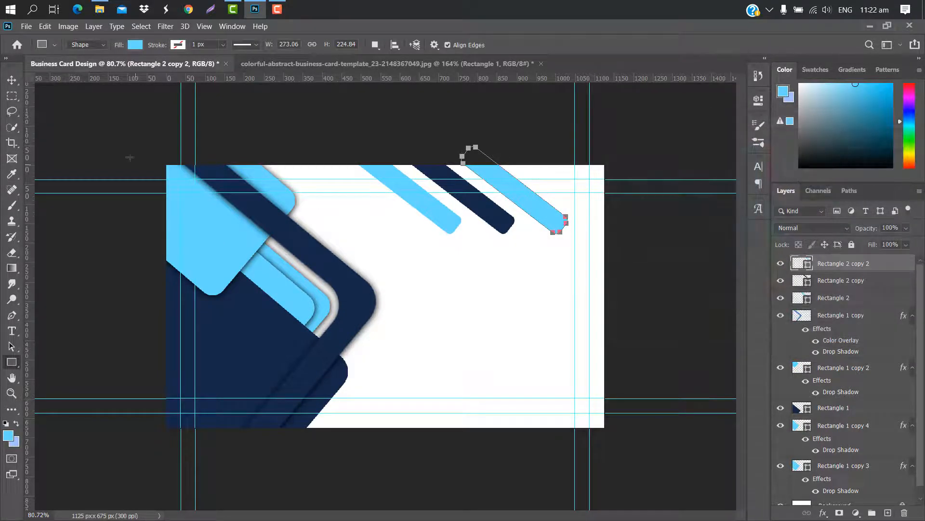
{"action": "left_click", "coordinate": [11, 79]}
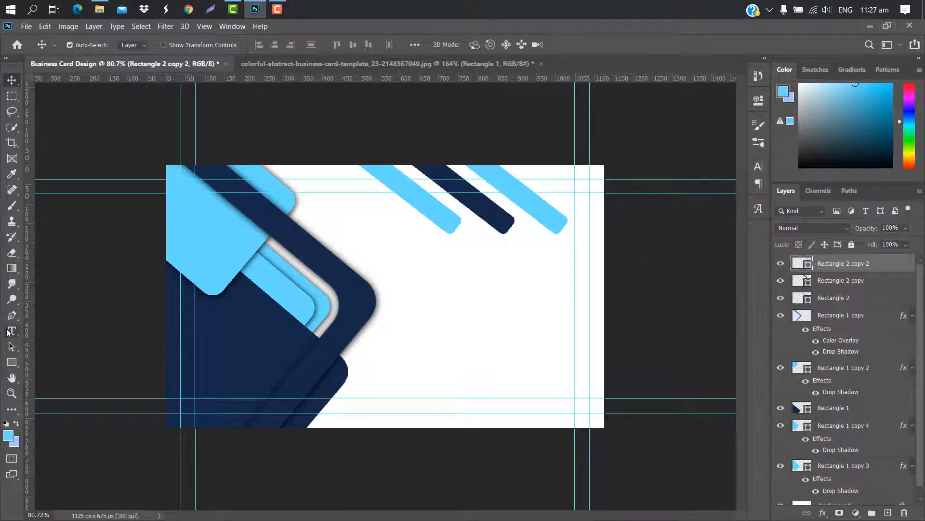
Type the cardholder's name as a text layer beside the stripes and enlarge it slightly
{"action": "left_click", "coordinate": [10, 331]}
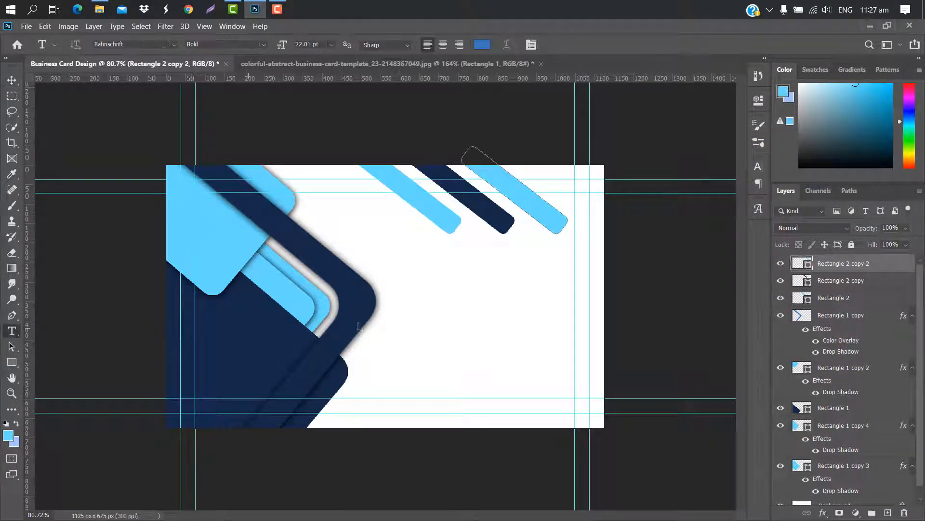
{"action": "left_click", "coordinate": [397, 273]}
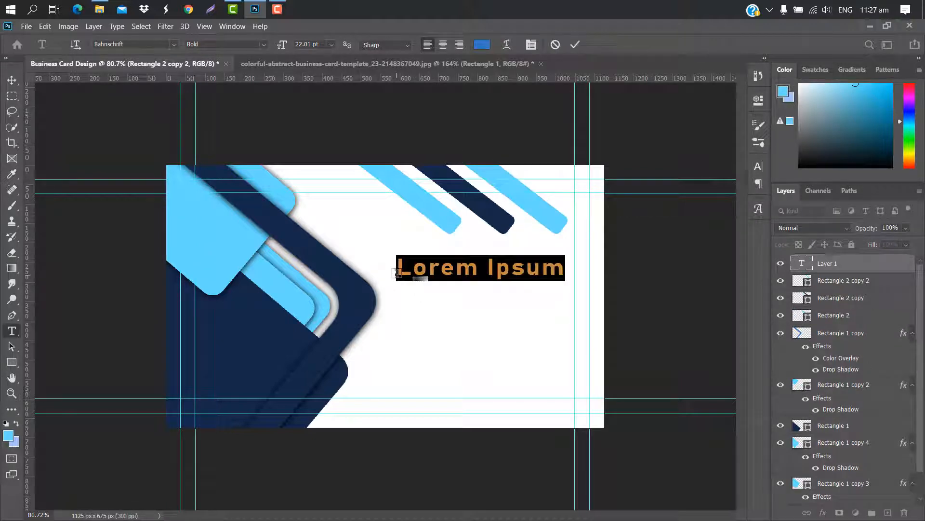
{"action": "key", "text": "BackSpace"}
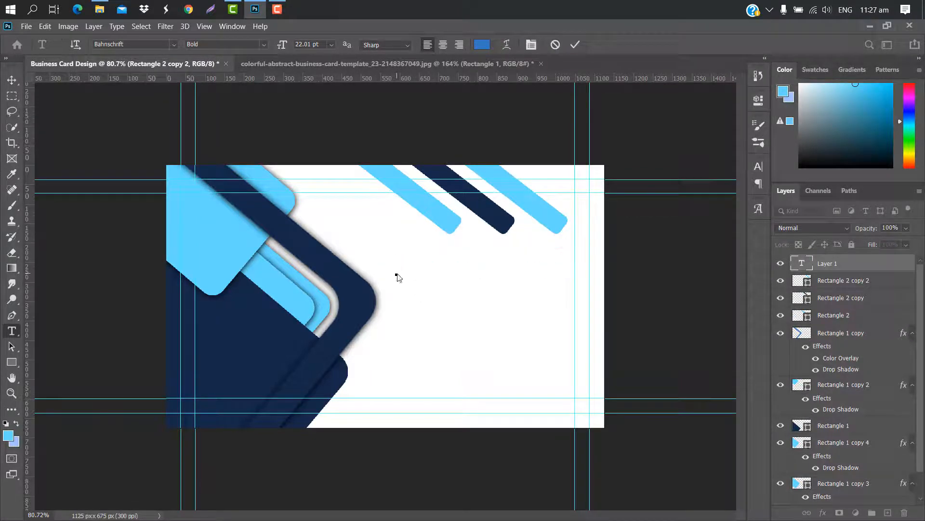
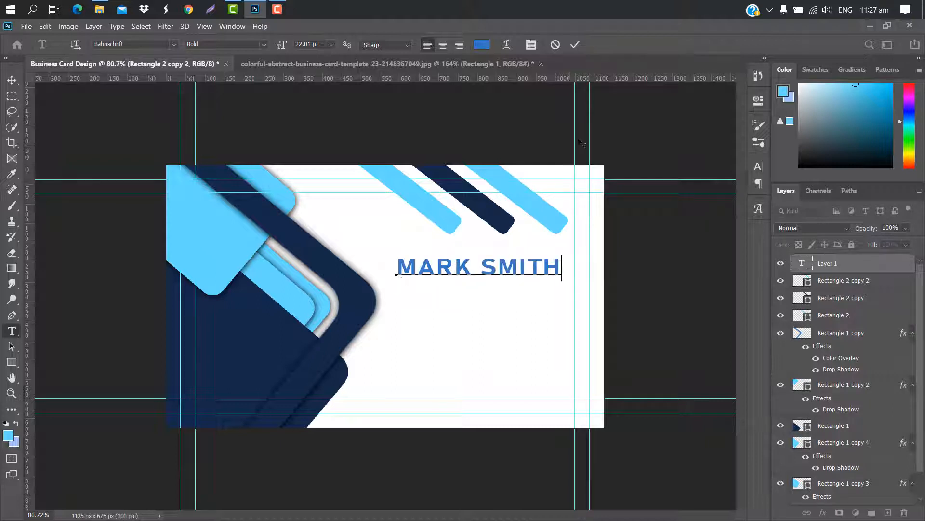
{"action": "left_click", "coordinate": [578, 44]}
{"action": "key", "text": "ctrl+t"}
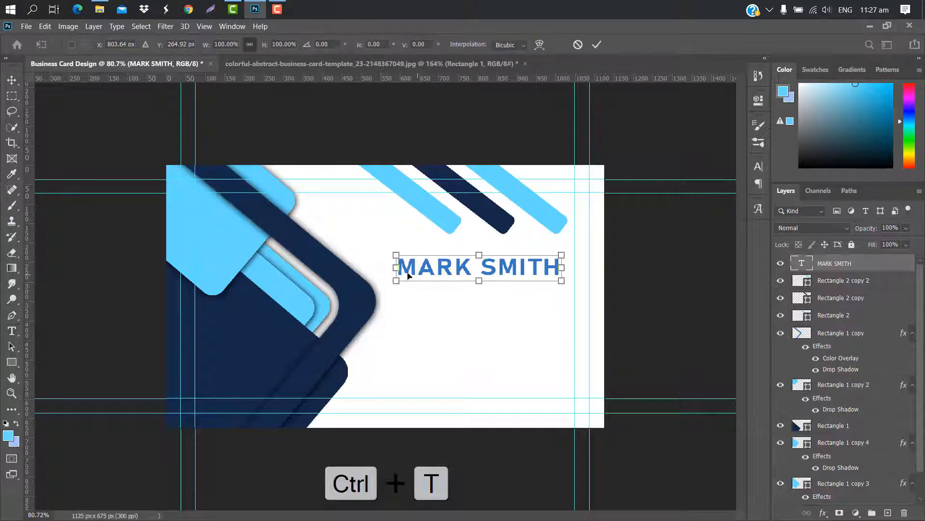
{"action": "left_click_drag", "start_coordinate": [394, 268], "coordinate": [390, 267]}
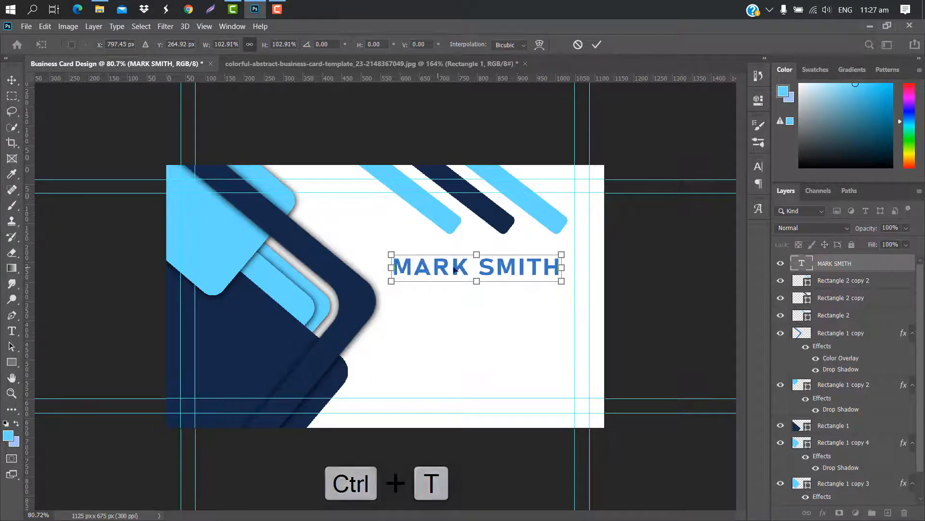
{"action": "left_click", "coordinate": [597, 45]}
Make the surname Regular weight and colour it light blue 66daff
{"action": "double_click", "coordinate": [802, 265]}
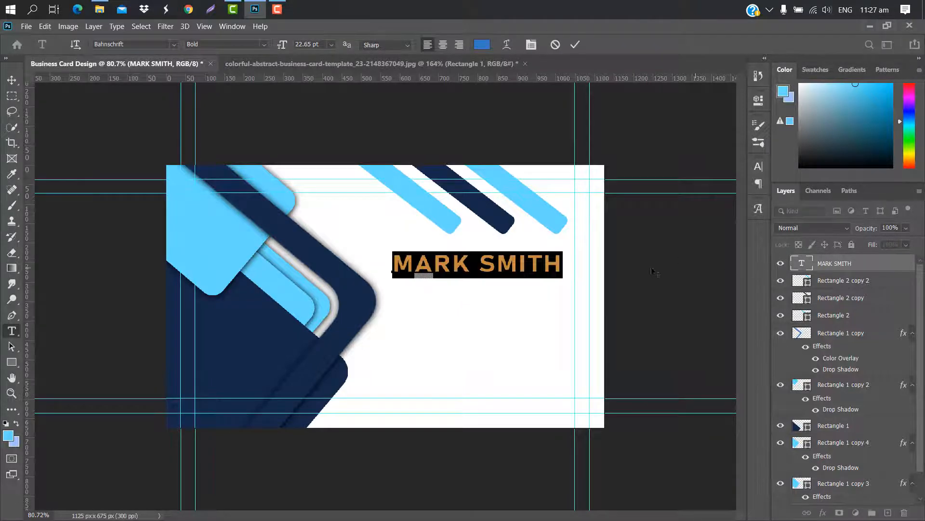
{"action": "left_click", "coordinate": [562, 263]}
{"action": "left_click_drag", "start_coordinate": [562, 263], "coordinate": [484, 263]}
{"action": "left_click", "coordinate": [758, 166]}
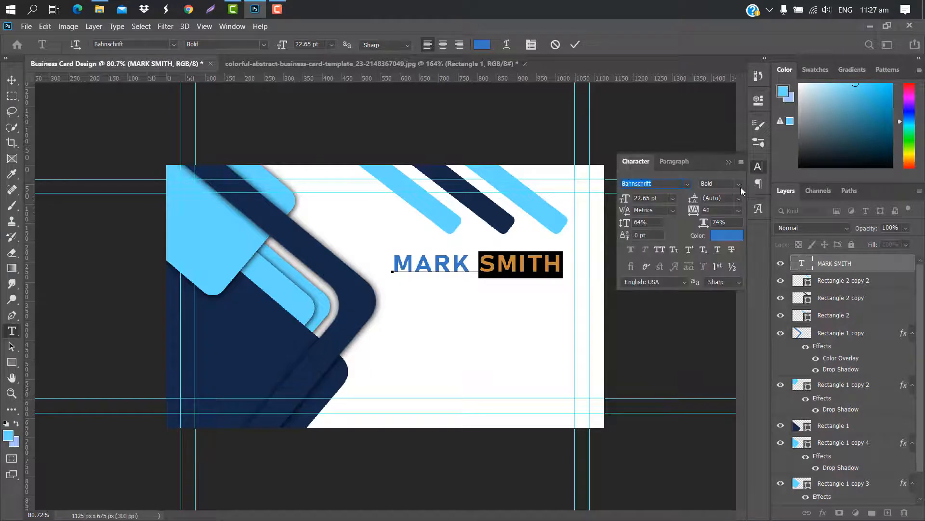
{"action": "left_click", "coordinate": [739, 184]}
{"action": "left_click", "coordinate": [722, 273]}
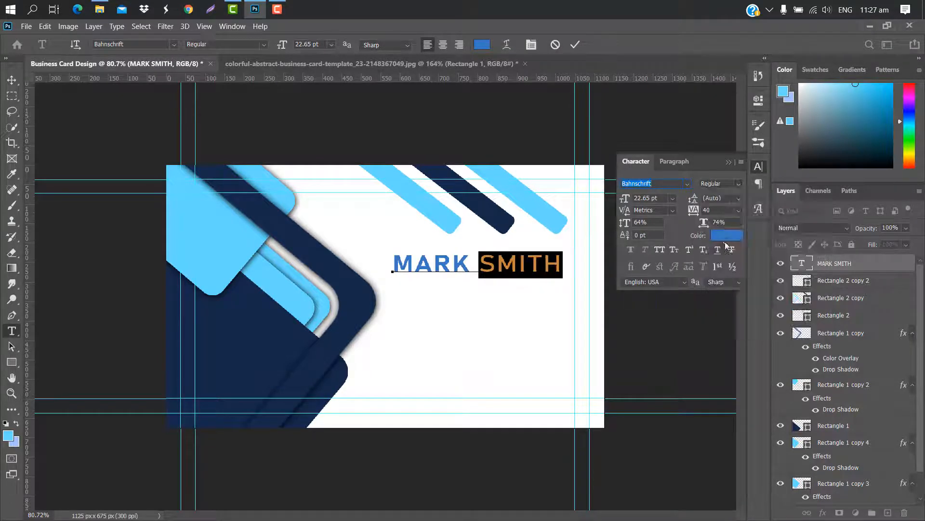
{"action": "left_click", "coordinate": [729, 235]}
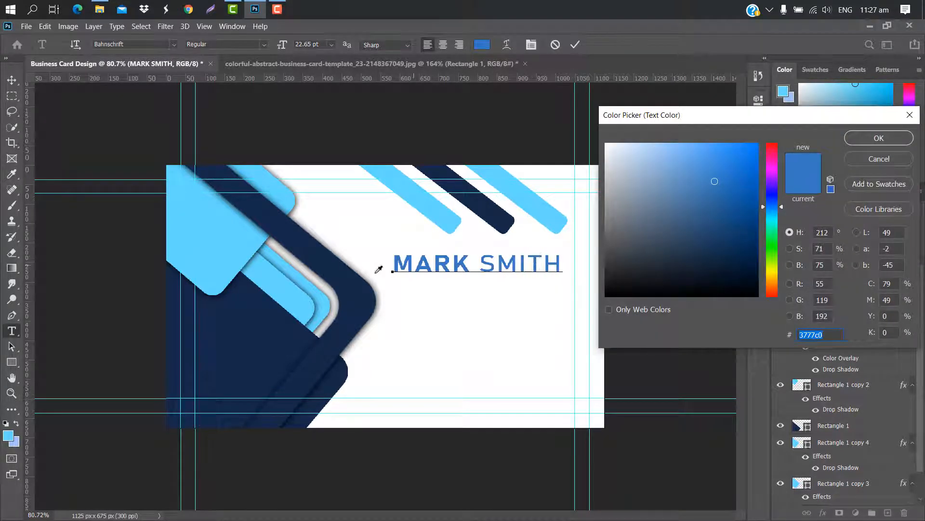
{"action": "left_click", "coordinate": [237, 239]}
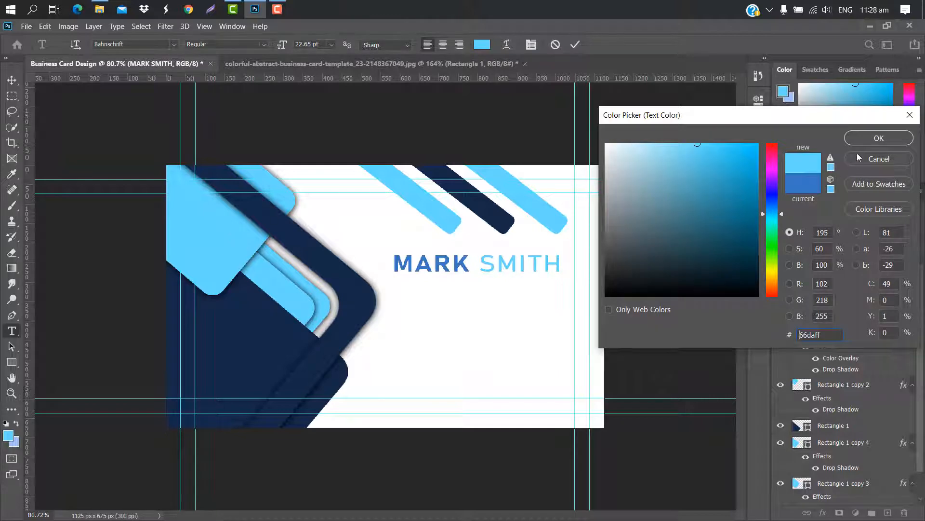
{"action": "left_click", "coordinate": [878, 138]}
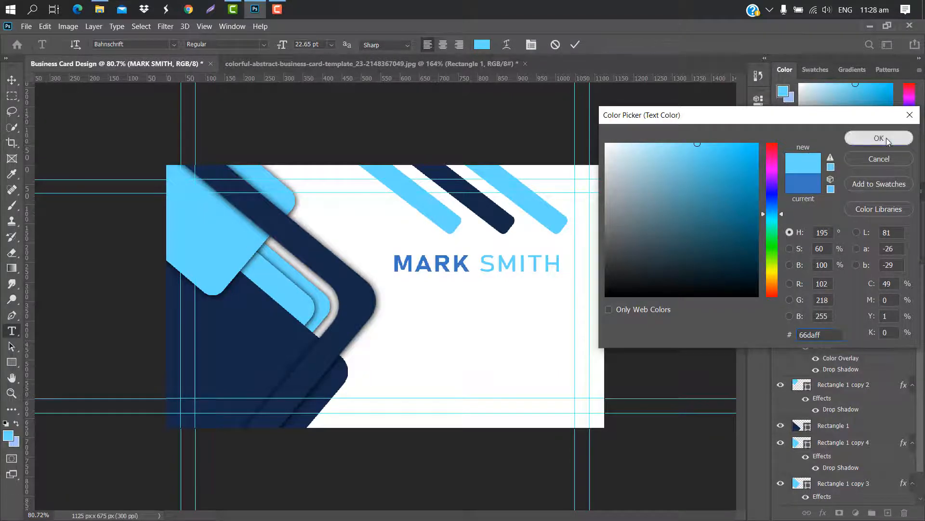
Colour the first name dark navy 142849
{"action": "left_click_drag", "start_coordinate": [479, 263], "coordinate": [393, 264]}
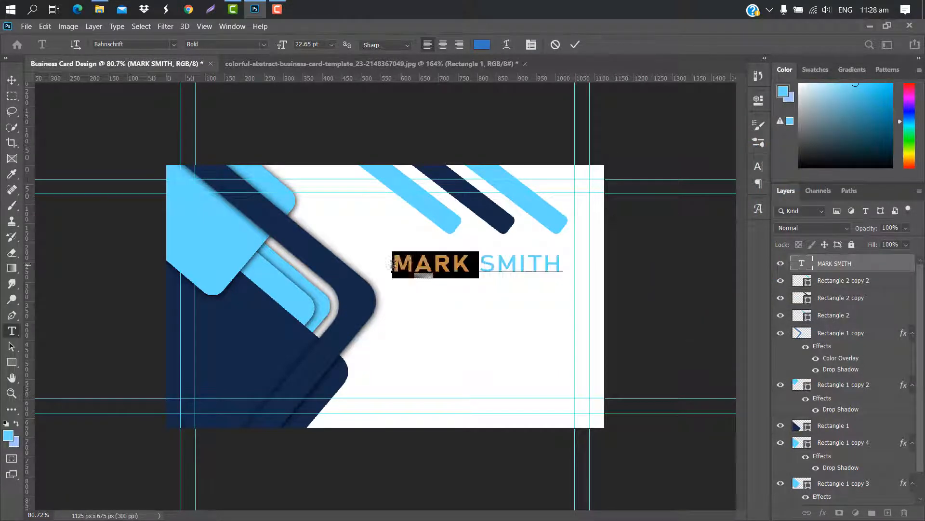
{"action": "left_click", "coordinate": [756, 167]}
{"action": "left_click", "coordinate": [735, 235]}
{"action": "left_click", "coordinate": [252, 330]}
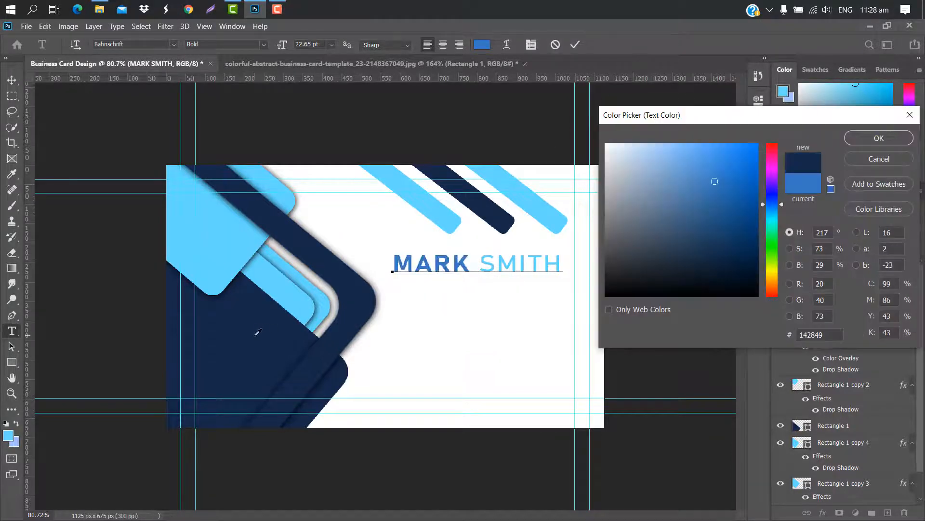
{"action": "left_click", "coordinate": [879, 139]}
Add a 'CREATIVE DESIGNER' text line under the name, scaled to about three quarters
{"action": "left_click", "coordinate": [402, 287]}
{"action": "left_click", "coordinate": [402, 283]}
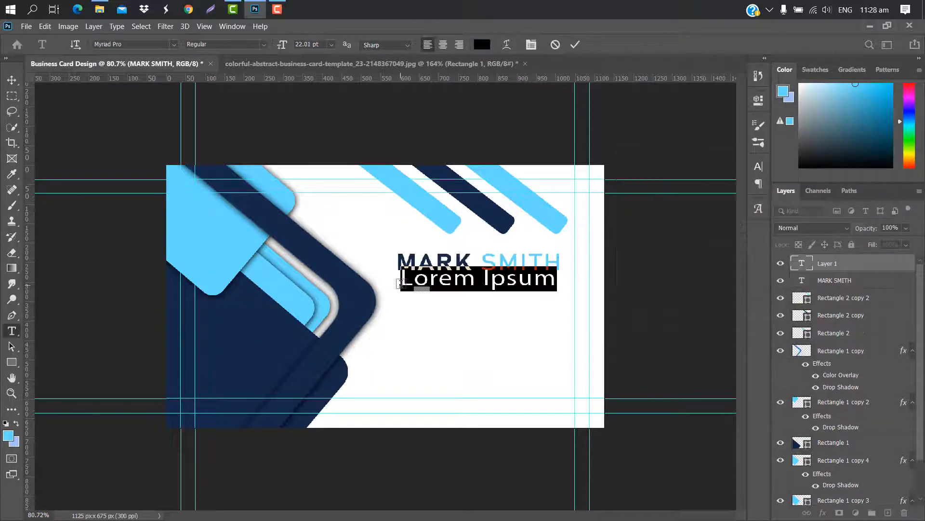
{"action": "key", "text": "BackSpace"}
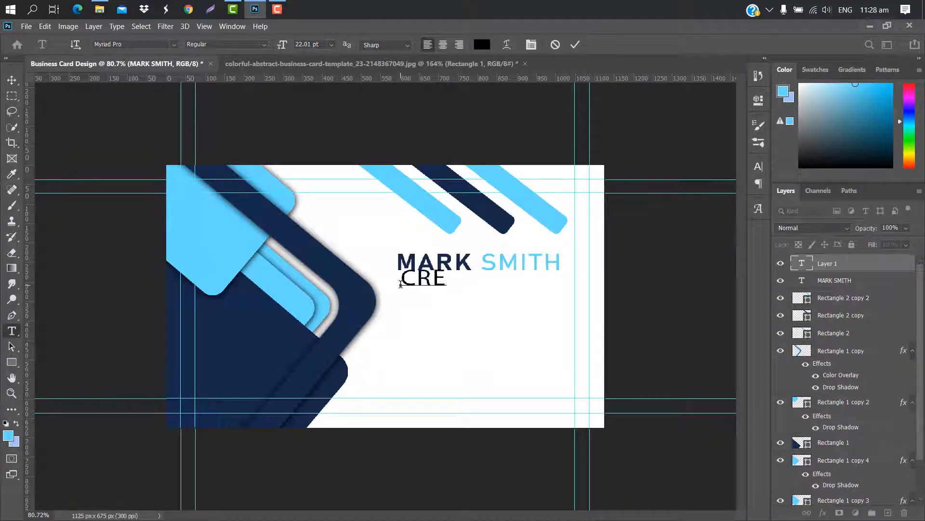
{"action": "type", "text": "CREATIVE DES"}
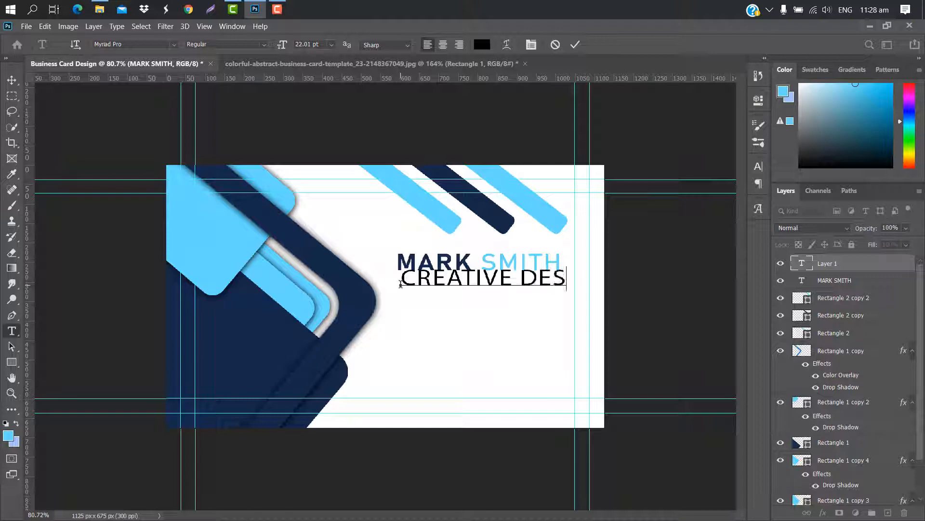
{"action": "type", "text": "IGNER"}
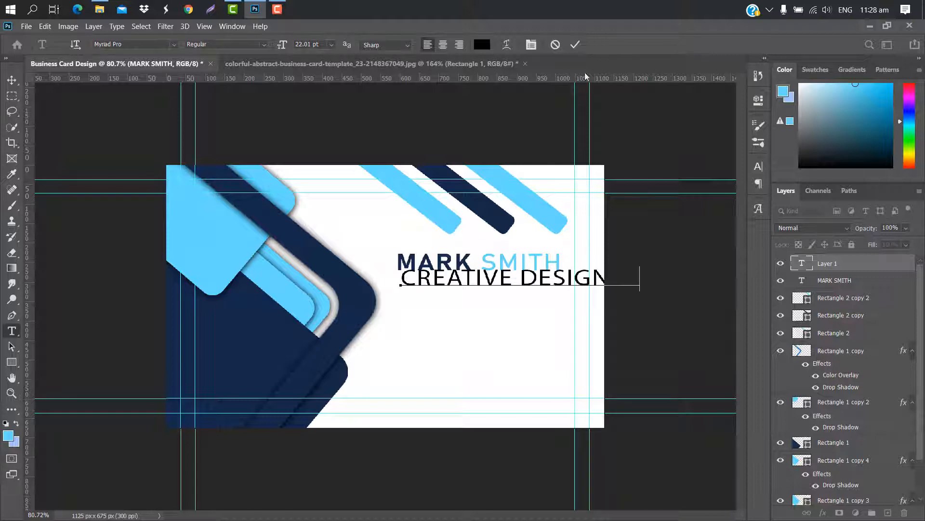
{"action": "key", "text": "ctrl+Return"}
{"action": "key", "text": "ctrl+t"}
{"action": "left_click_drag", "start_coordinate": [639, 294], "coordinate": [560, 284]}
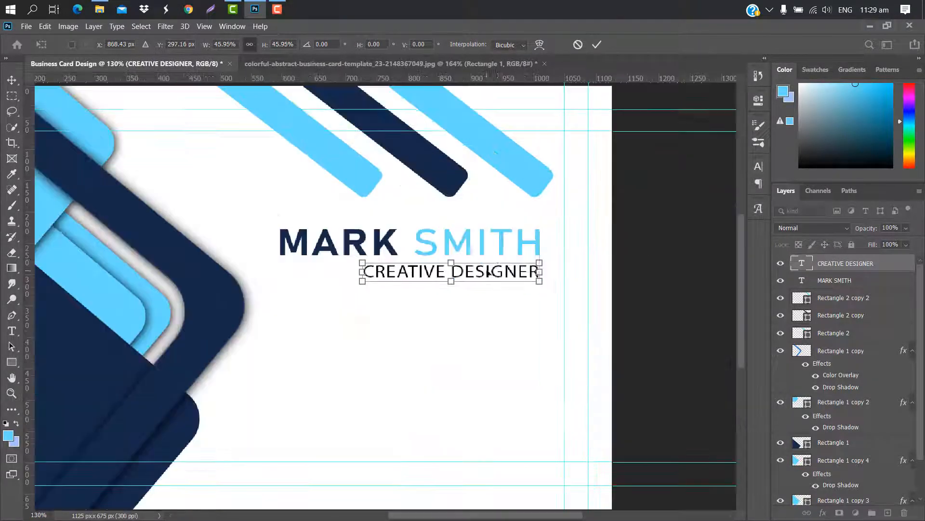
{"action": "left_click", "coordinate": [598, 45]}
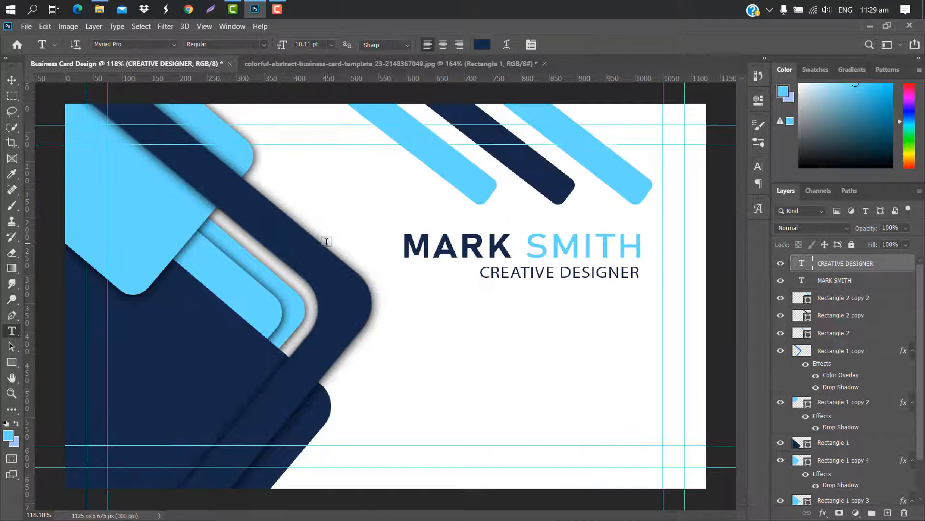
{"action": "scroll", "coordinate": [327, 237], "scroll_direction": "up", "scroll_amount": 6}
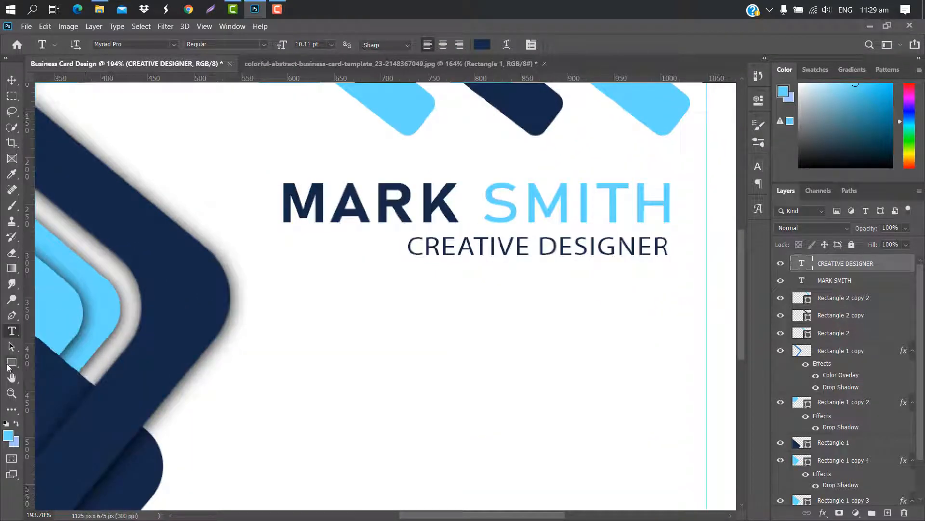
Draw a thin light-blue bar and nudge it down to line up with the subtitle
{"action": "left_click", "coordinate": [7, 366]}
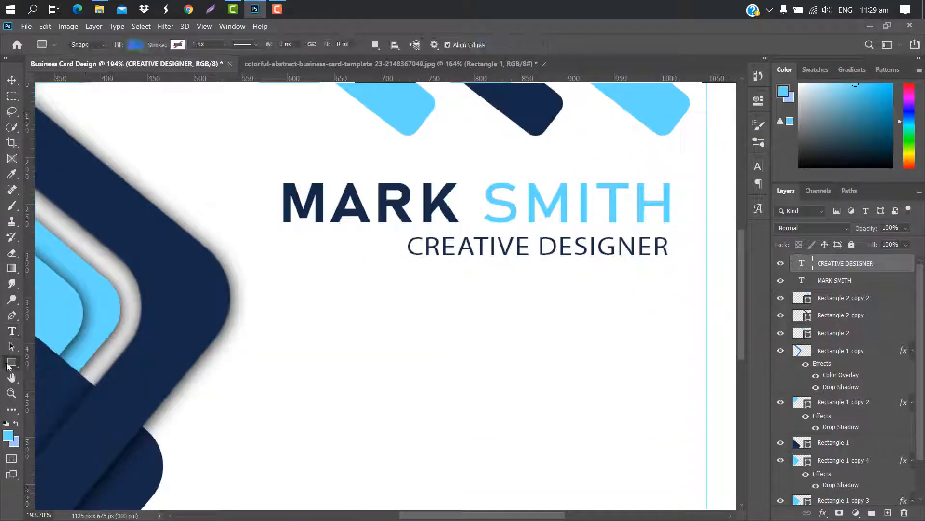
{"action": "left_click_drag", "start_coordinate": [290, 249], "coordinate": [401, 246]}
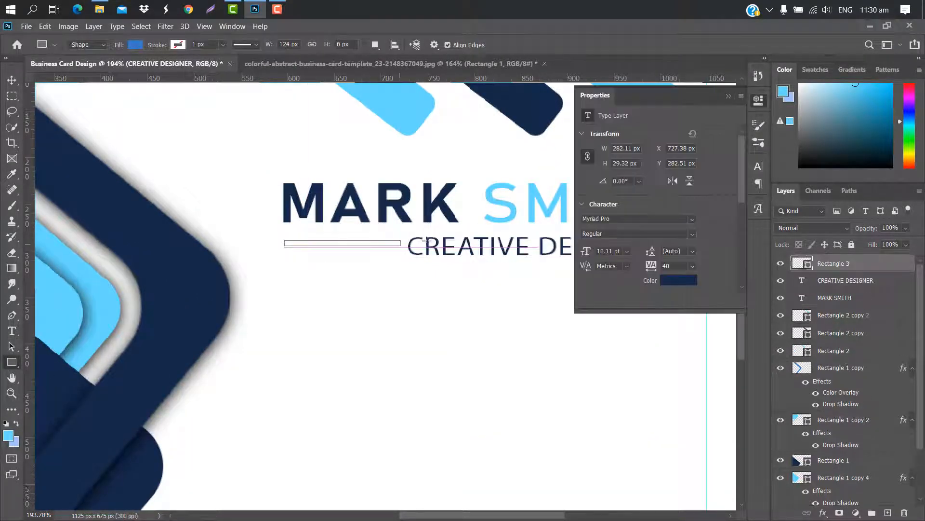
{"action": "left_click", "coordinate": [588, 172]}
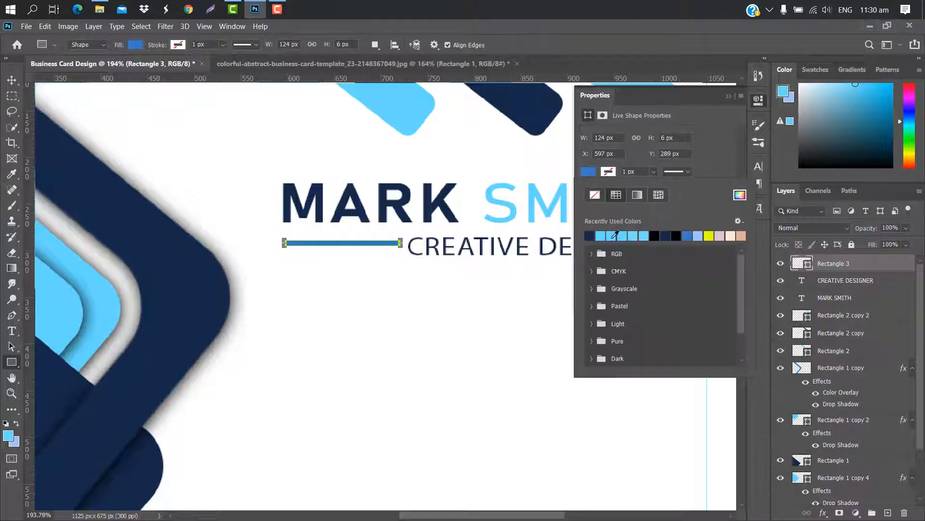
{"action": "left_click", "coordinate": [601, 235]}
{"action": "scroll", "coordinate": [342, 253], "scroll_direction": "up", "scroll_amount": 3}
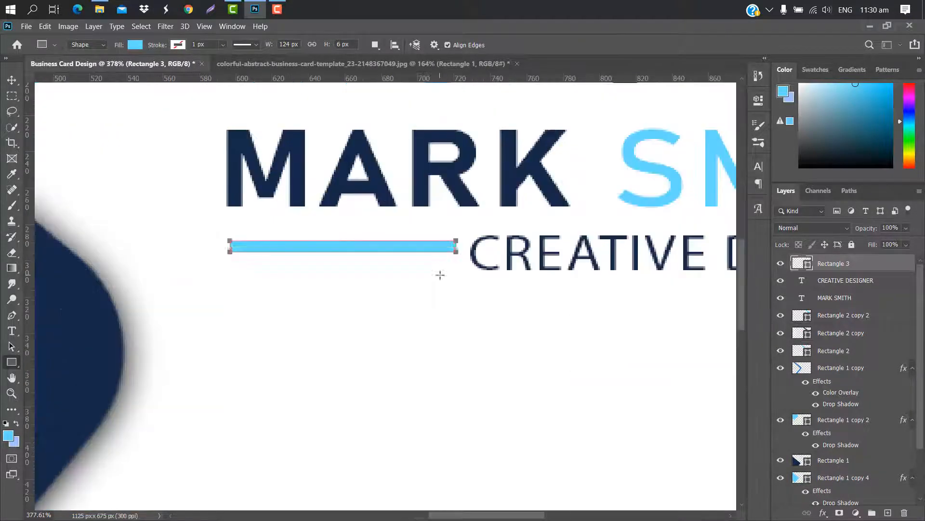
{"action": "key", "text": "ctrl+t"}
{"action": "left_click_drag", "start_coordinate": [423, 250], "coordinate": [424, 265]}
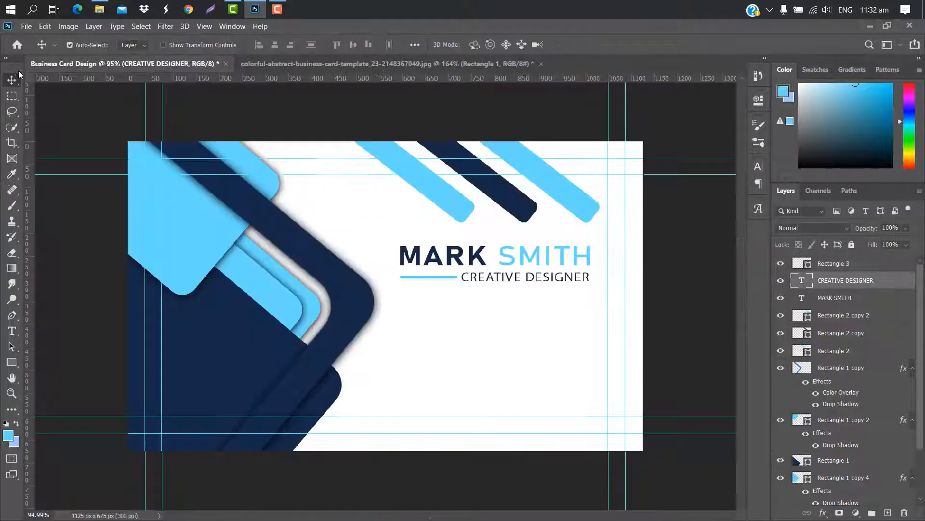
Place the phone icon onto the card, shrink it, and flip it horizontally
{"action": "mouse_move", "coordinate": [100, 9]}
{"action": "left_click", "coordinate": [118, 77]}
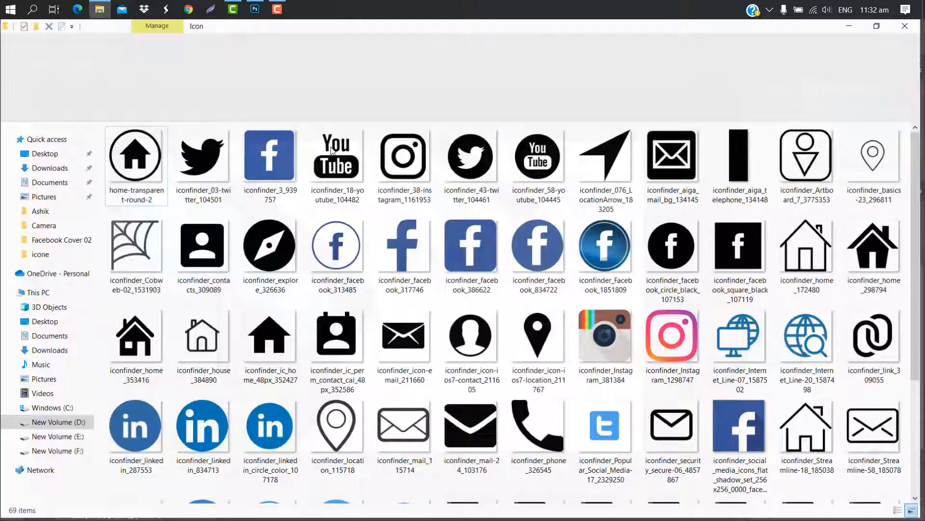
{"action": "left_click_drag", "start_coordinate": [547, 455], "coordinate": [462, 304]}
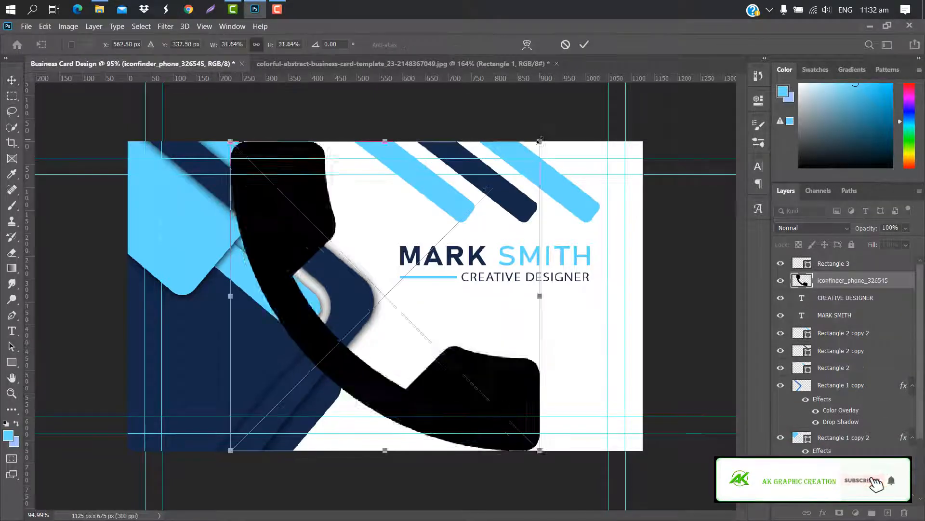
{"action": "left_click_drag", "start_coordinate": [539, 139], "coordinate": [366, 311]}
{"action": "left_click_drag", "start_coordinate": [318, 335], "coordinate": [500, 370]}
{"action": "right_click", "coordinate": [548, 332]}
{"action": "left_click", "coordinate": [569, 366]}
Scale the phone icon further and set it under the subtitle's right end
{"action": "left_click_drag", "start_coordinate": [488, 383], "coordinate": [577, 305]}
{"action": "scroll", "coordinate": [466, 298], "scroll_direction": "up", "scroll_amount": 6}
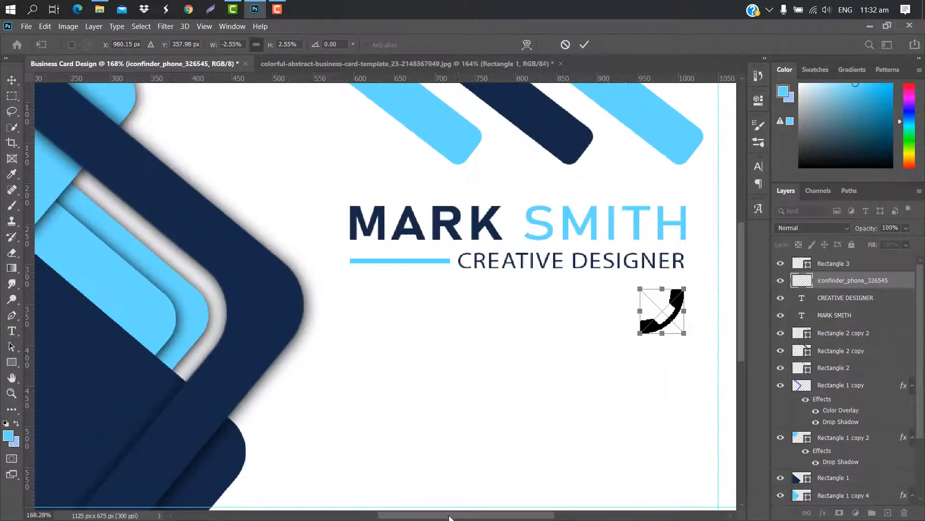
{"action": "left_click_drag", "start_coordinate": [449, 515], "coordinate": [497, 515]}
{"action": "left_click_drag", "start_coordinate": [493, 290], "coordinate": [485, 322]}
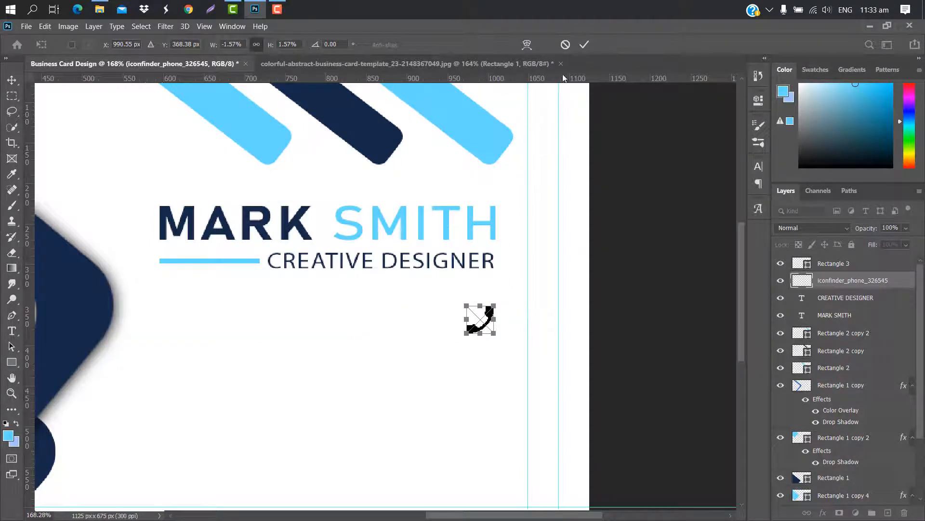
{"action": "left_click", "coordinate": [584, 44]}
{"action": "key", "text": "ctrl+0"}
{"action": "left_click", "coordinate": [12, 330]}
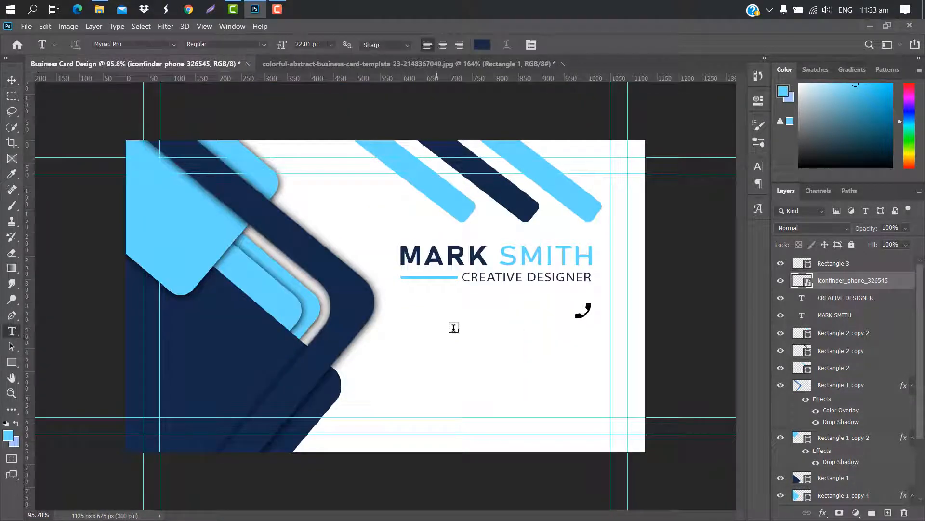
Type a placeholder phone number as a new text line below the subtitle
{"action": "left_click", "coordinate": [417, 311]}
{"action": "key", "text": "BackSpace"}
{"action": "type", "text": "+"}
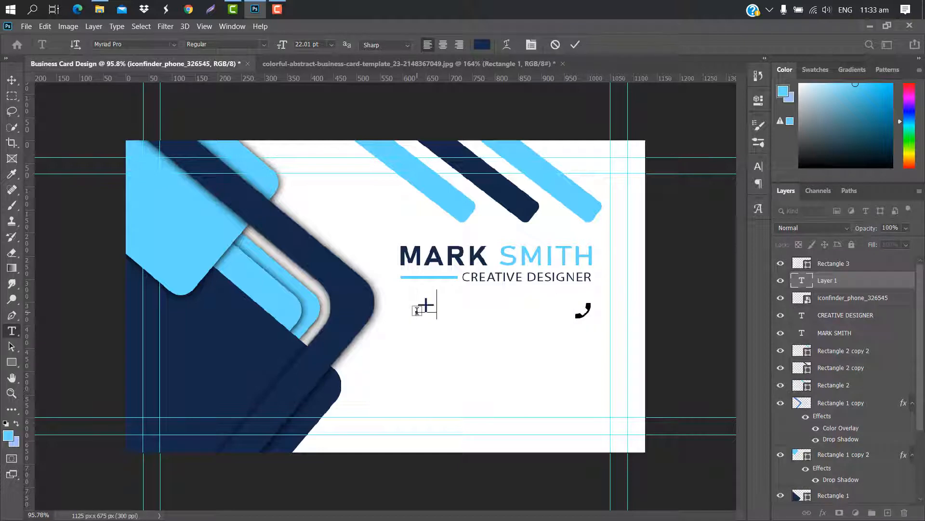
{"action": "type", "text": "000 123"}
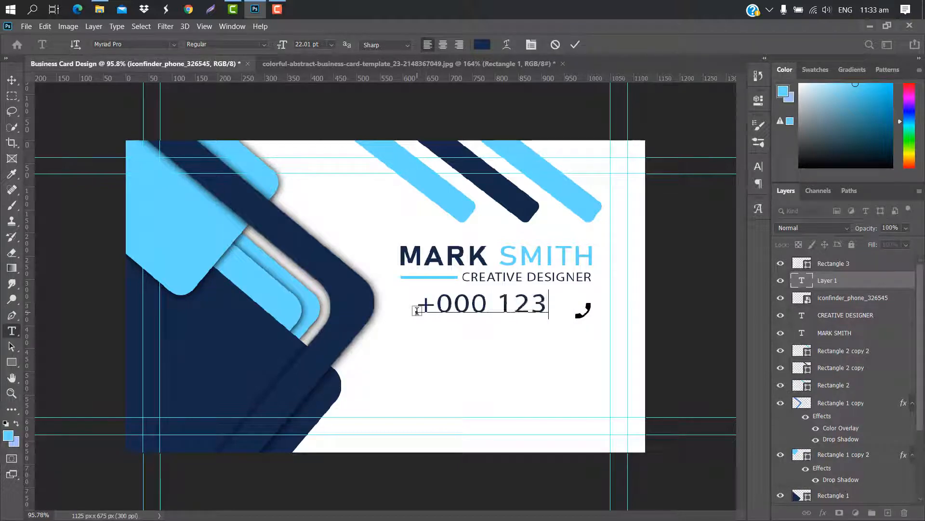
{"action": "type", "text": "45 6789"}
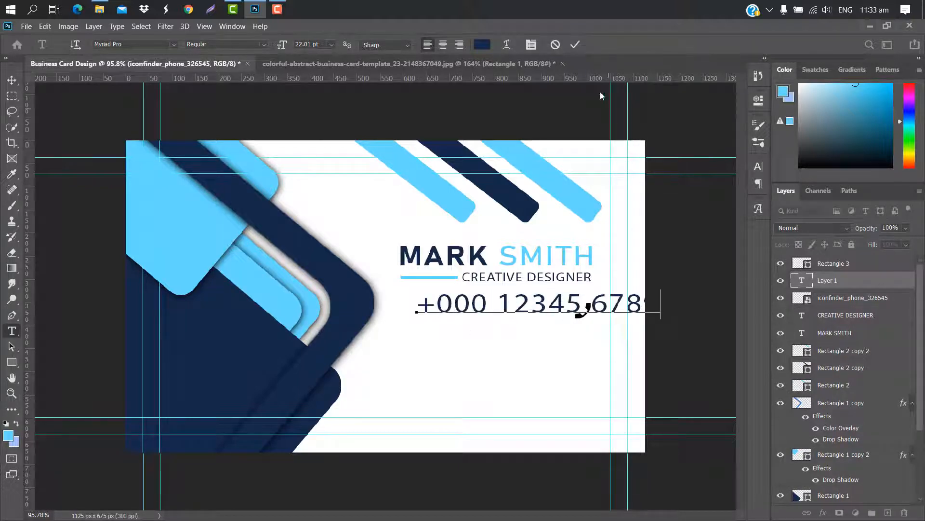
{"action": "left_click", "coordinate": [575, 44]}
Scale the phone number down and set it left of the phone icon
{"action": "key", "text": "ctrl+t"}
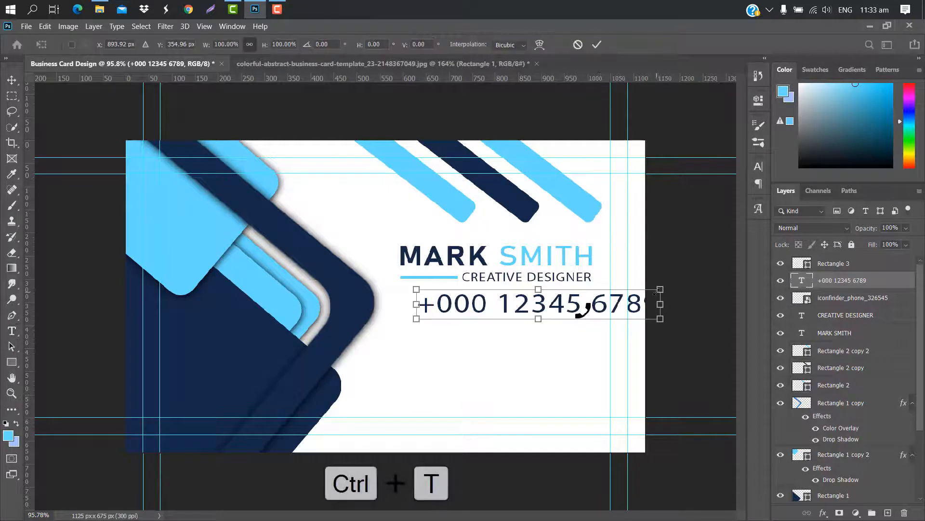
{"action": "left_click_drag", "start_coordinate": [656, 288], "coordinate": [573, 301]}
{"action": "left_click_drag", "start_coordinate": [515, 307], "coordinate": [550, 306]}
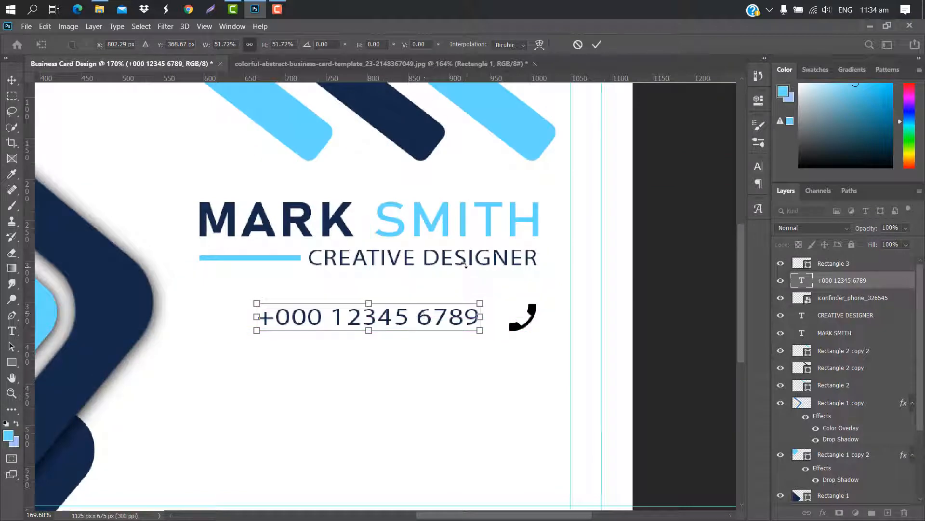
{"action": "left_click", "coordinate": [597, 45]}
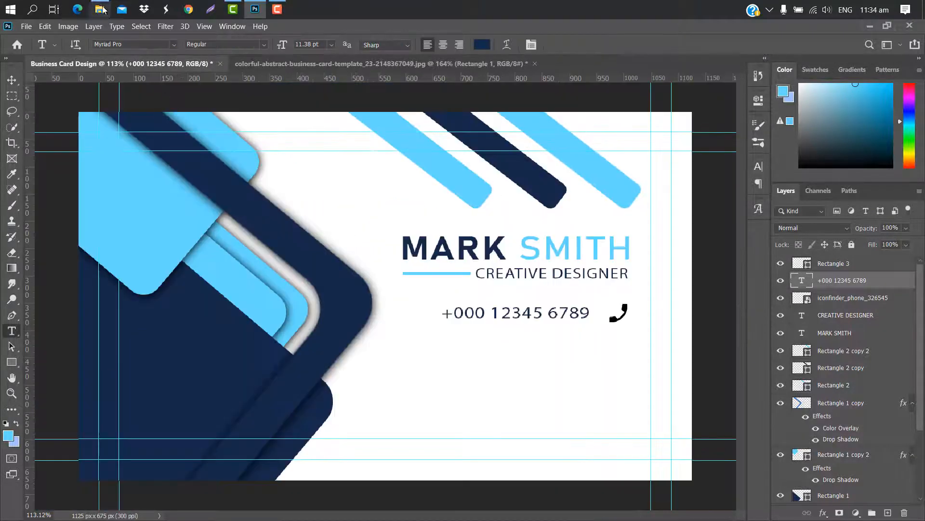
{"action": "left_click", "coordinate": [119, 78]}
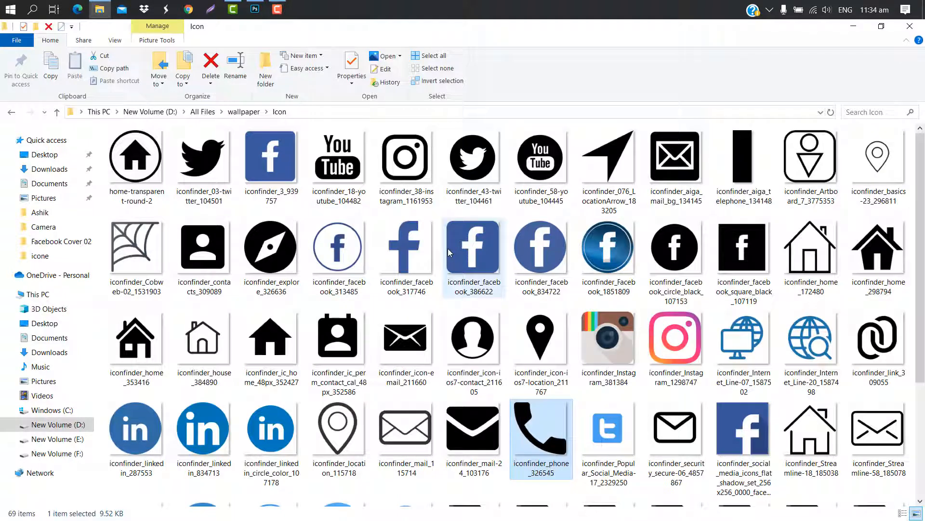
Place the envelope icon, shrink it, and set it under the phone icon
{"action": "left_click_drag", "start_coordinate": [398, 350], "coordinate": [584, 361]}
{"action": "left_click_drag", "start_coordinate": [570, 112], "coordinate": [302, 379]}
{"action": "left_click_drag", "start_coordinate": [212, 473], "coordinate": [538, 416]}
{"action": "scroll", "coordinate": [453, 448], "scroll_direction": "up", "scroll_amount": 3}
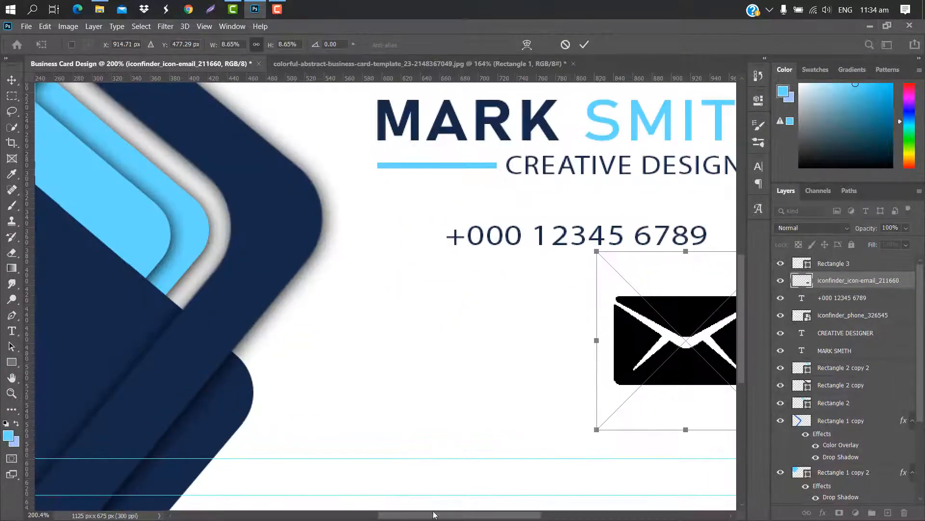
{"action": "left_click_drag", "start_coordinate": [427, 517], "coordinate": [515, 515]}
{"action": "left_click_drag", "start_coordinate": [387, 252], "coordinate": [355, 263]}
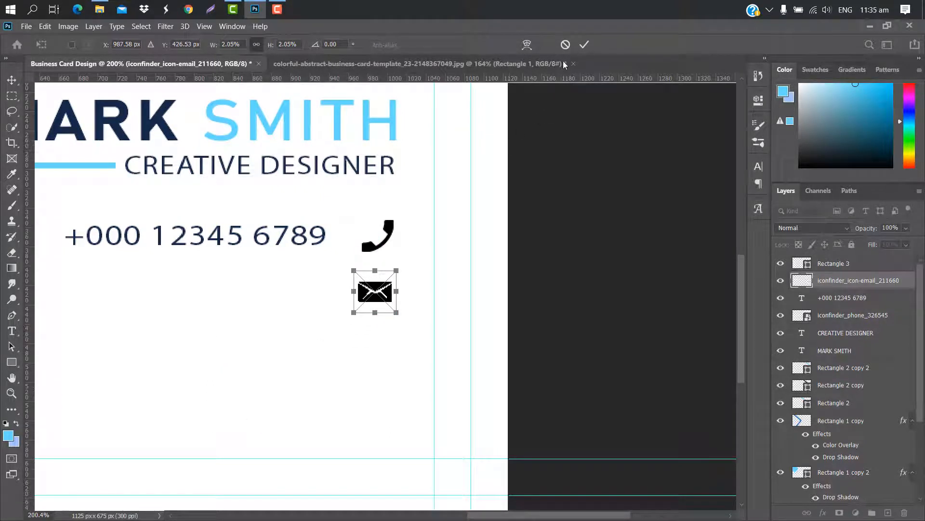
{"action": "left_click", "coordinate": [584, 45]}
Duplicate the phone number text layer and move the copy down beside the envelope
{"action": "key", "text": "t"}
{"action": "left_click", "coordinate": [888, 299]}
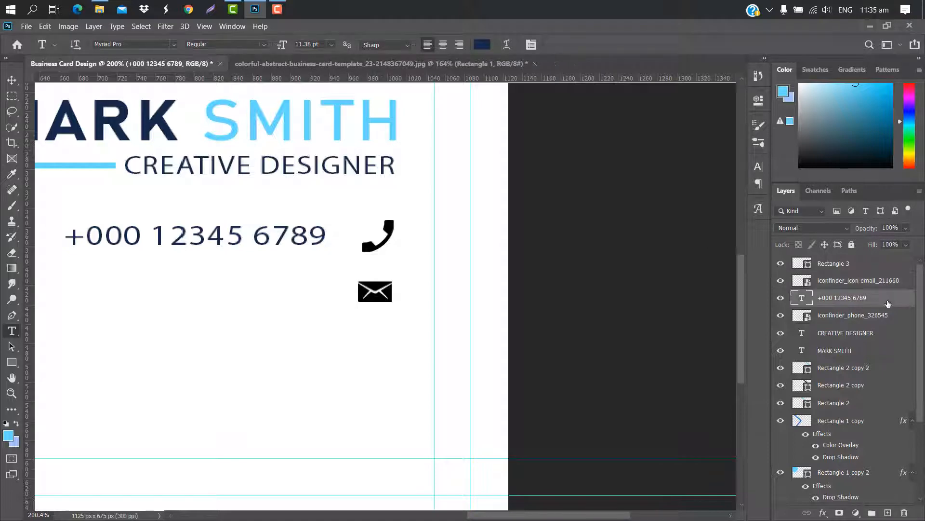
{"action": "left_click_drag", "start_coordinate": [888, 303], "coordinate": [888, 512]}
{"action": "key", "text": "ctrl+t"}
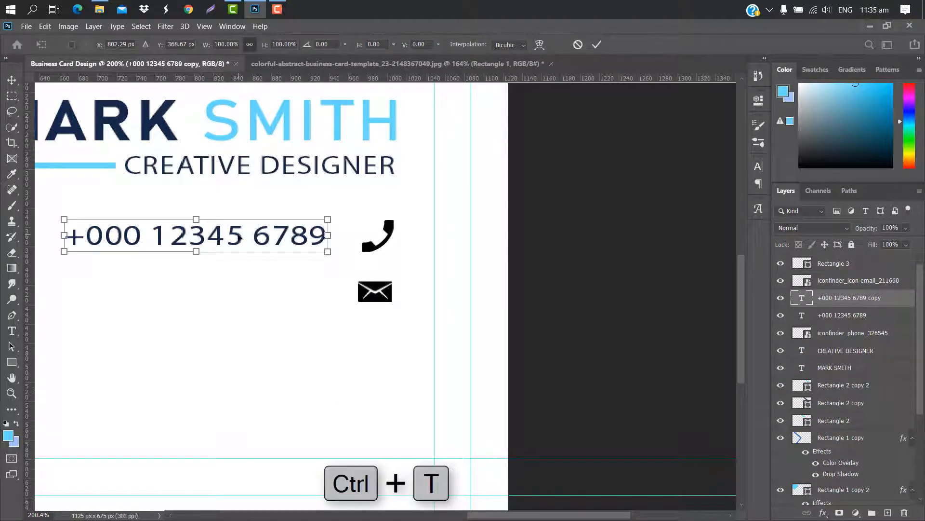
{"action": "left_click_drag", "start_coordinate": [239, 238], "coordinate": [230, 292]}
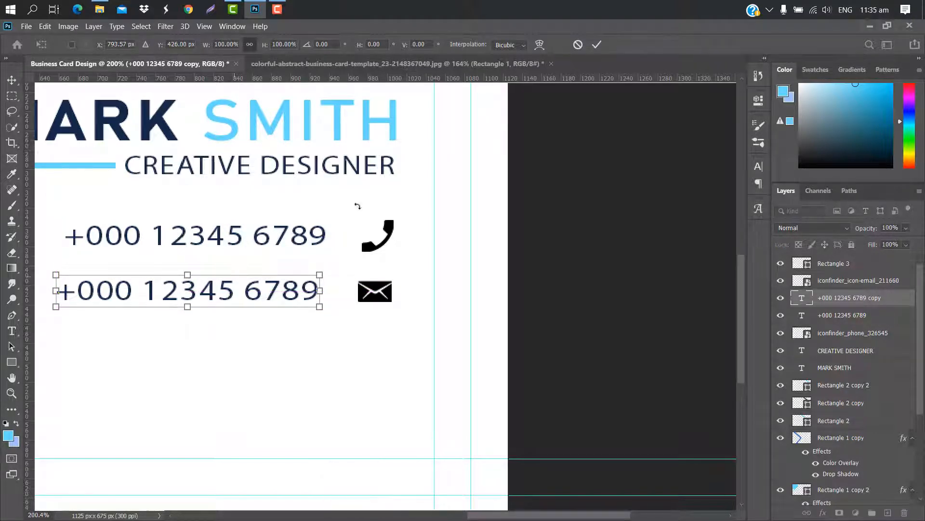
Replace the copied line's text with a placeholder e-mail address
{"action": "left_click", "coordinate": [598, 45]}
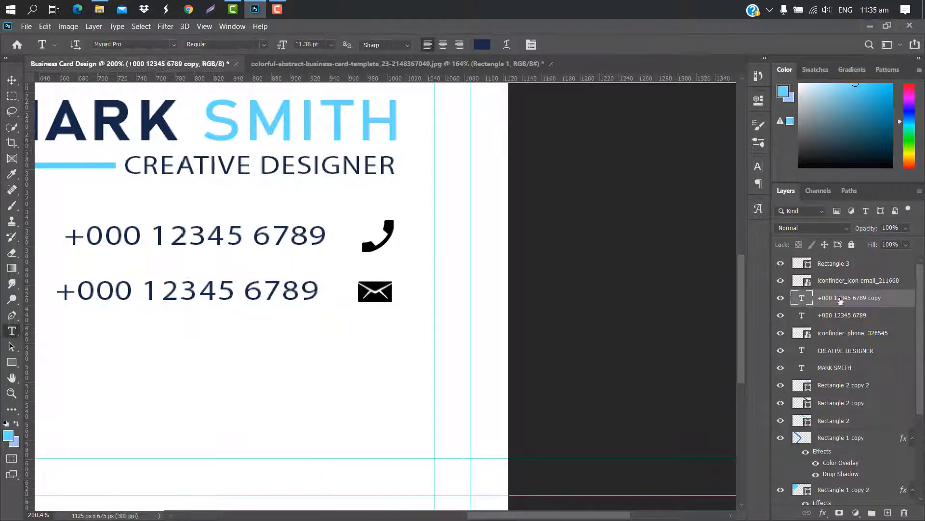
{"action": "double_click", "coordinate": [809, 300]}
{"action": "key", "text": "BackSpace"}
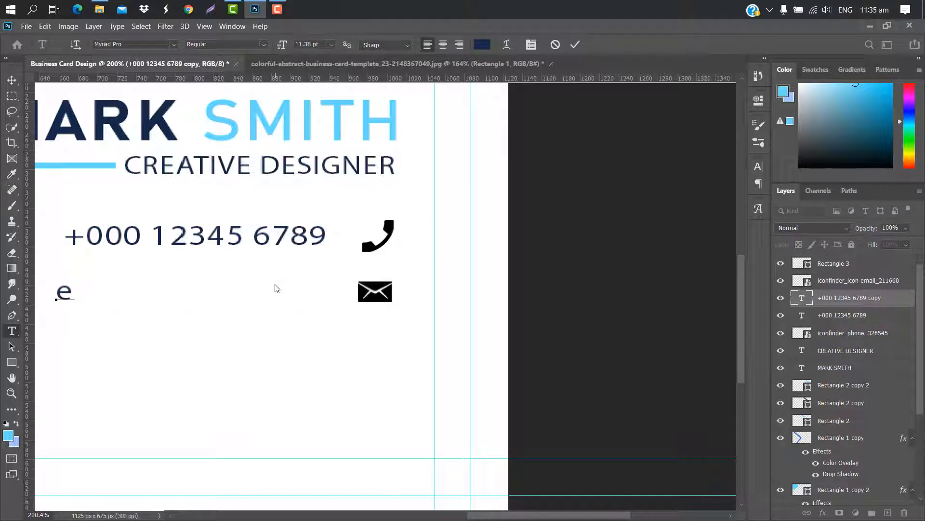
{"action": "type", "text": "email@gmail.c"}
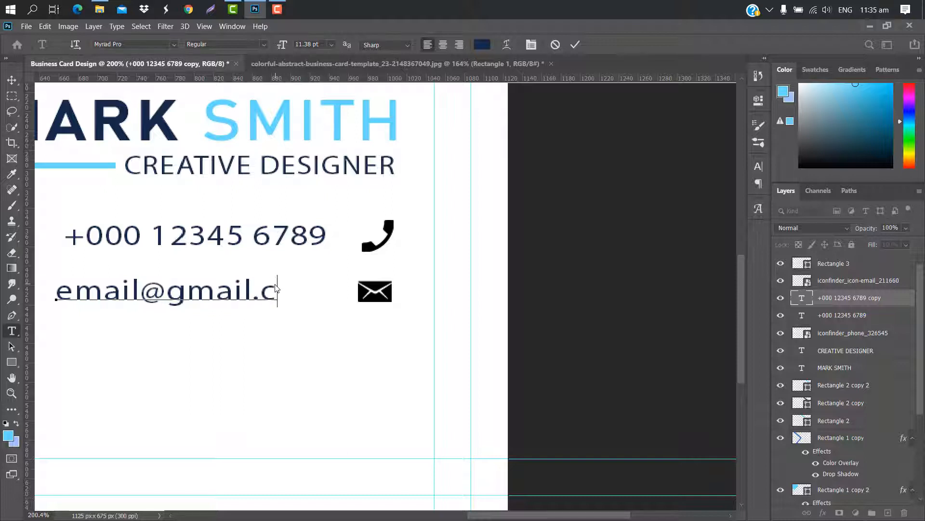
{"action": "type", "text": "om"}
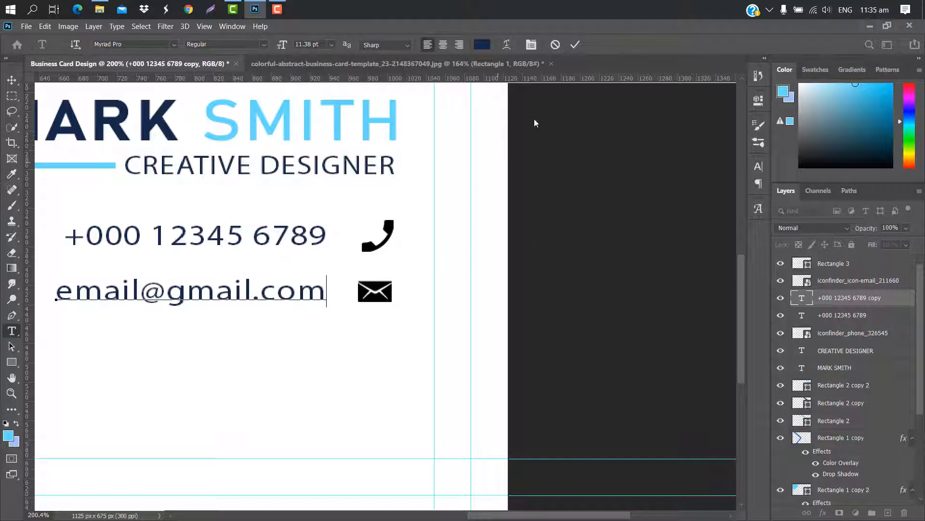
{"action": "left_click", "coordinate": [575, 45]}
Nudge the e-mail line into alignment with the phone number
{"action": "key", "text": "ctrl+t"}
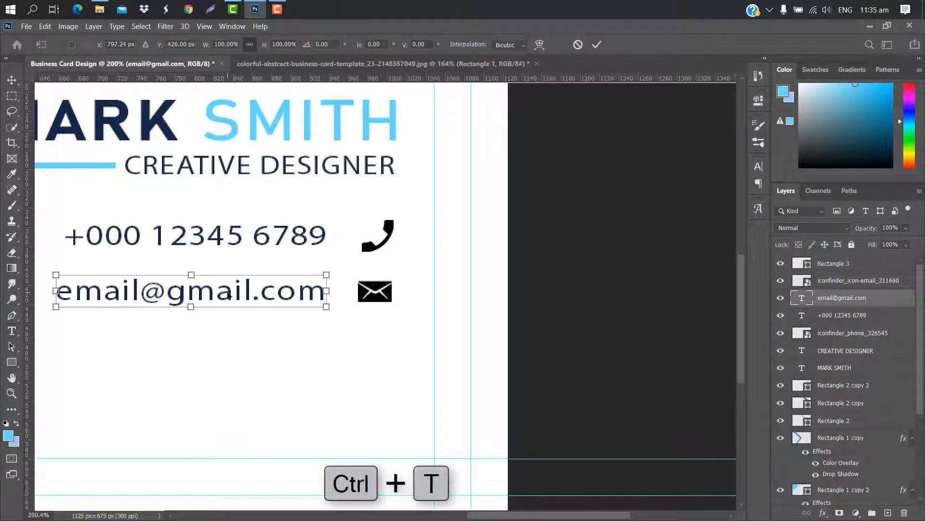
{"action": "left_click_drag", "start_coordinate": [229, 294], "coordinate": [230, 295]}
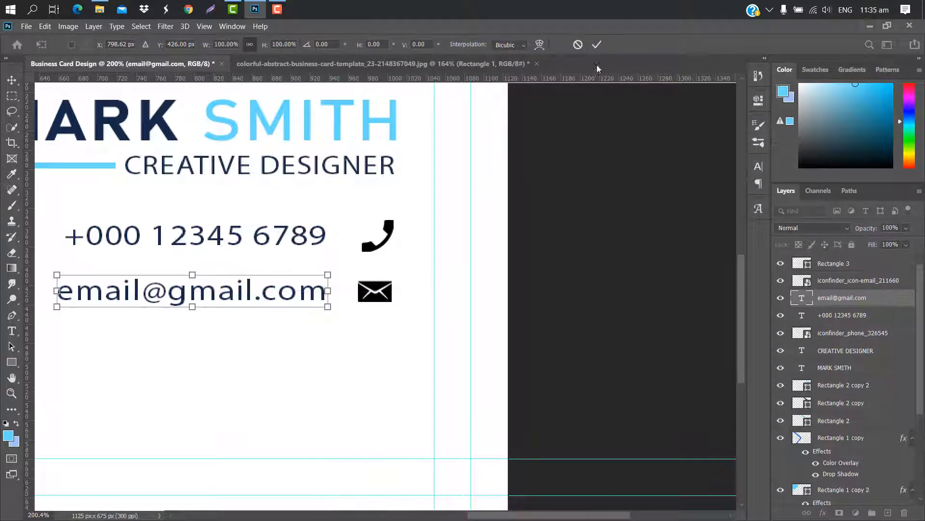
{"action": "left_click", "coordinate": [597, 46]}
{"action": "key", "text": "ctrl+0"}
Bring the globe icon from the icon folder onto the card, scaled down and set under the envelope
{"action": "mouse_move", "coordinate": [103, 16]}
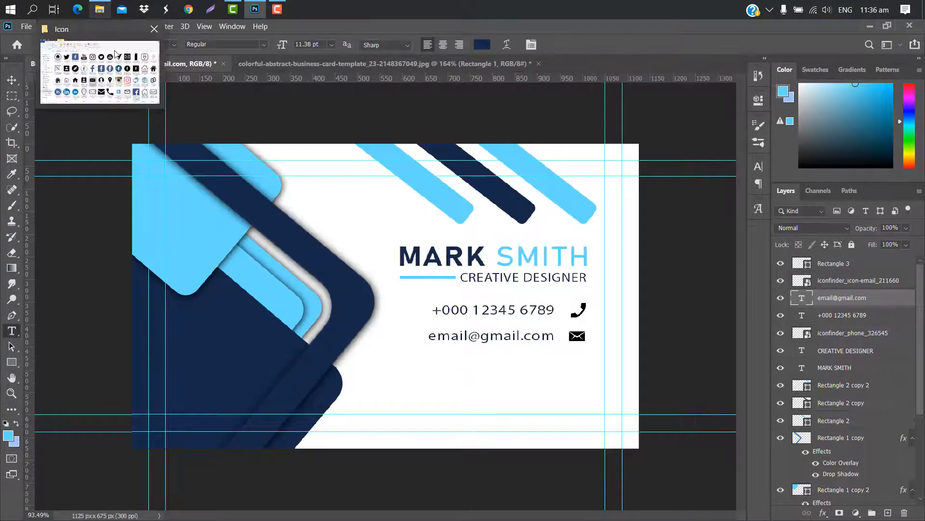
{"action": "left_click", "coordinate": [121, 70]}
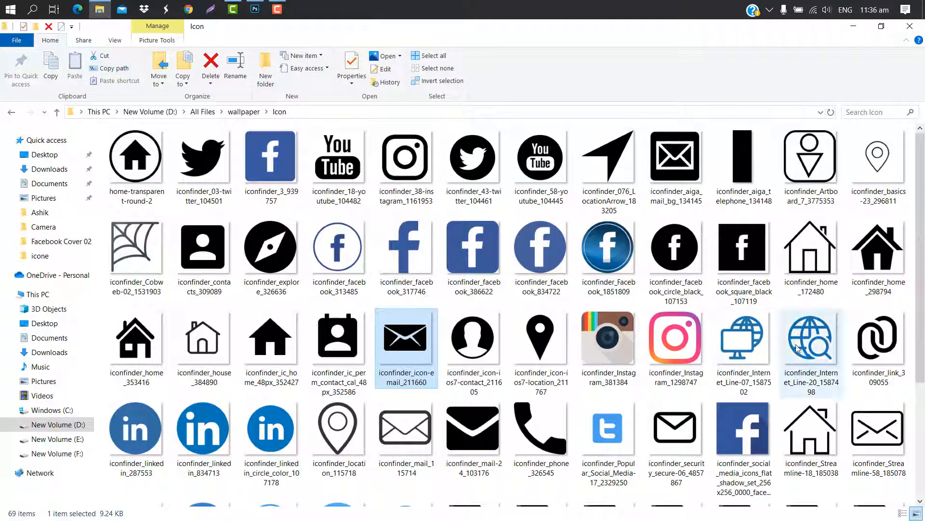
{"action": "left_click", "coordinate": [820, 325]}
{"action": "left_click_drag", "start_coordinate": [256, 18], "coordinate": [344, 169]}
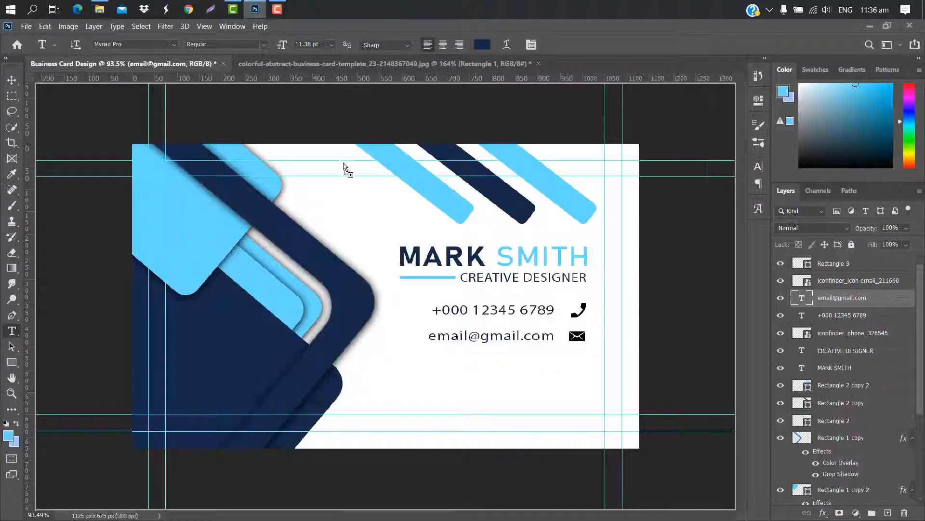
{"action": "left_click_drag", "start_coordinate": [570, 371], "coordinate": [570, 371]}
{"action": "left_click_drag", "start_coordinate": [537, 144], "coordinate": [302, 329]}
{"action": "scroll", "coordinate": [302, 330], "scroll_direction": "up", "scroll_amount": 5}
{"action": "left_click_drag", "start_coordinate": [177, 472], "coordinate": [700, 400]}
{"action": "left_click_drag", "start_coordinate": [501, 515], "coordinate": [596, 515]}
{"action": "left_click_drag", "start_coordinate": [443, 326], "coordinate": [437, 403]}
{"action": "left_click_drag", "start_coordinate": [419, 417], "coordinate": [424, 413]}
{"action": "left_click", "coordinate": [584, 44]}
{"action": "scroll", "coordinate": [735, 280], "scroll_direction": "down", "scroll_amount": 2}
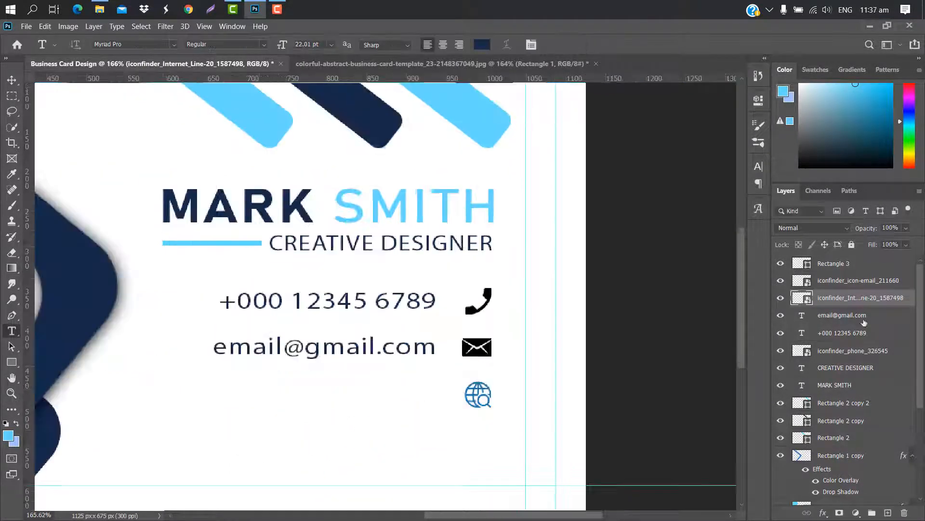
{"action": "left_click", "coordinate": [885, 318]}
{"action": "left_click_drag", "start_coordinate": [885, 318], "coordinate": [887, 507]}
{"action": "key", "text": "ctrl+t"}
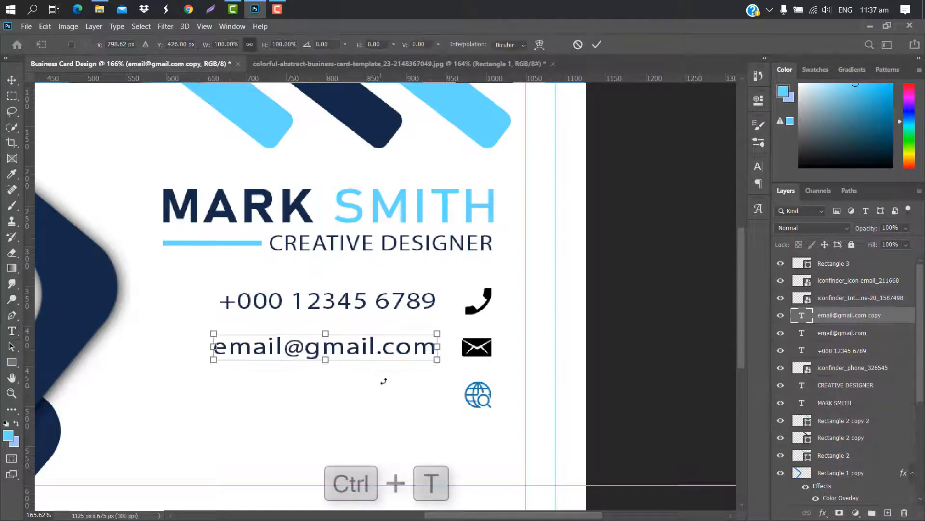
{"action": "left_click_drag", "start_coordinate": [387, 365], "coordinate": [404, 393]}
{"action": "left_click", "coordinate": [600, 45]}
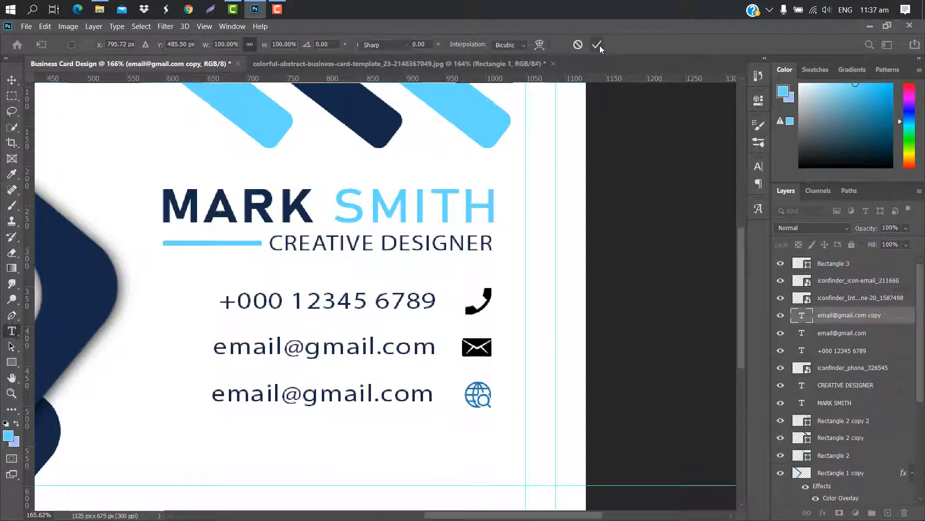
{"action": "double_click", "coordinate": [802, 315]}
{"action": "key", "text": "BackSpace"}
{"action": "type", "text": "ww"}
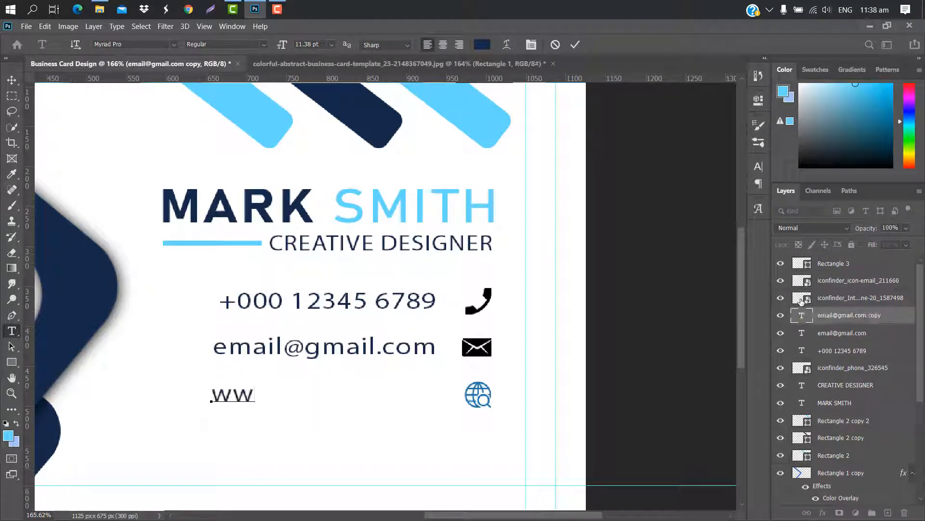
{"action": "type", "text": "w.website.com"}
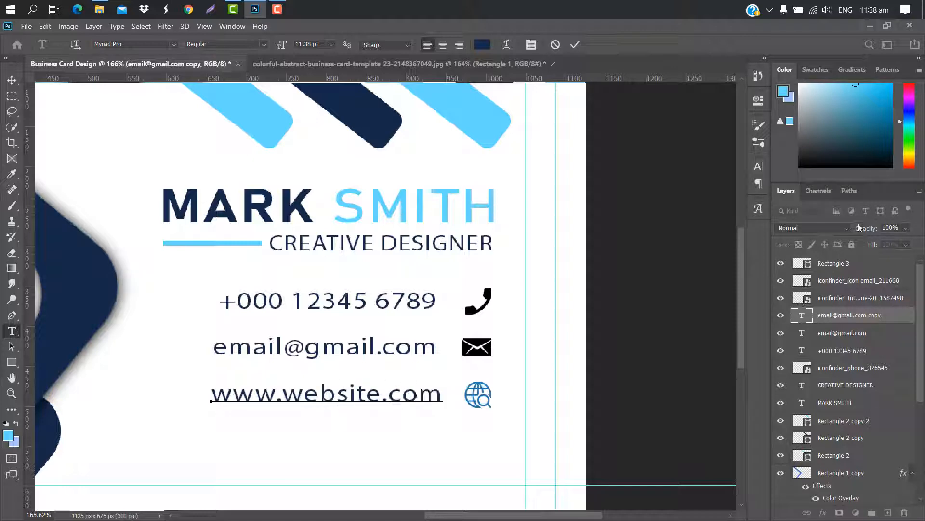
{"action": "left_click", "coordinate": [574, 44]}
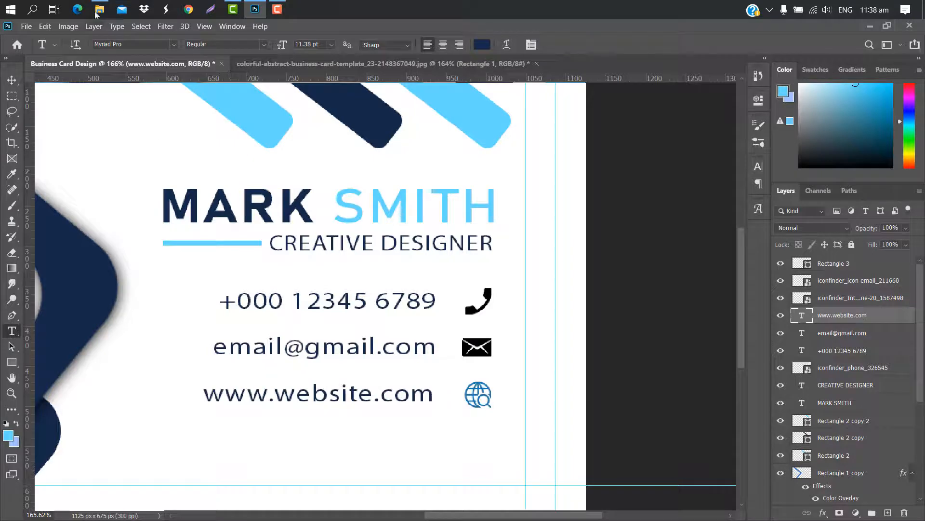
Bring the home icon onto the card, shrink it to match the others, and place it below the globe
{"action": "left_click", "coordinate": [99, 8]}
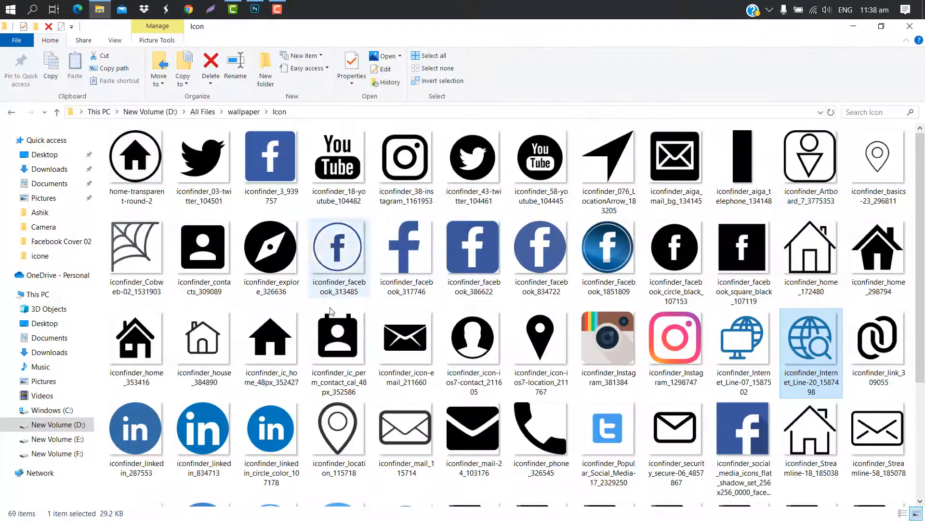
{"action": "left_click_drag", "start_coordinate": [131, 341], "coordinate": [477, 430]}
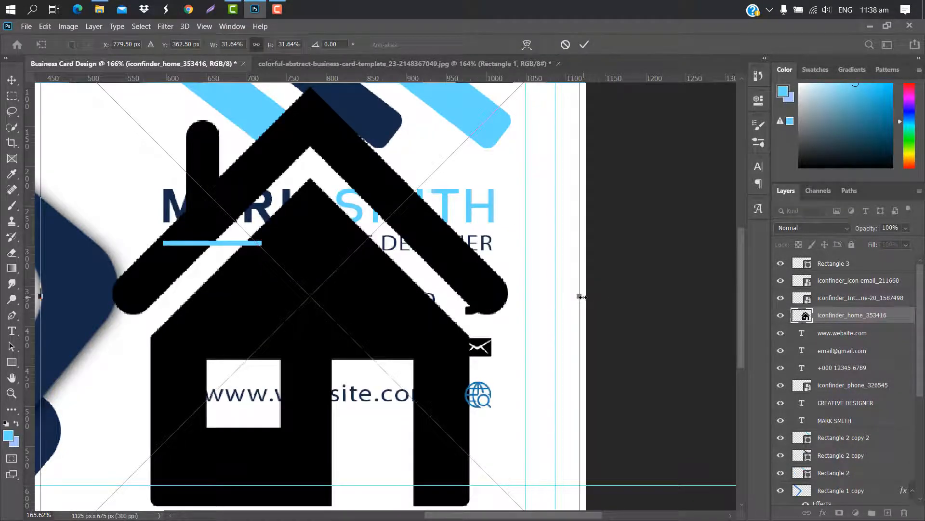
{"action": "left_click_drag", "start_coordinate": [581, 296], "coordinate": [100, 340]}
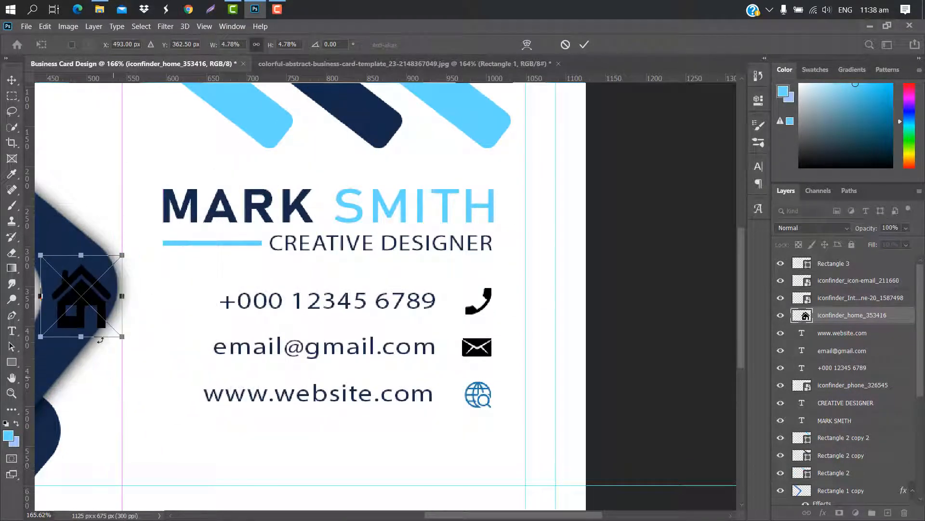
{"action": "left_click_drag", "start_coordinate": [82, 308], "coordinate": [492, 447]}
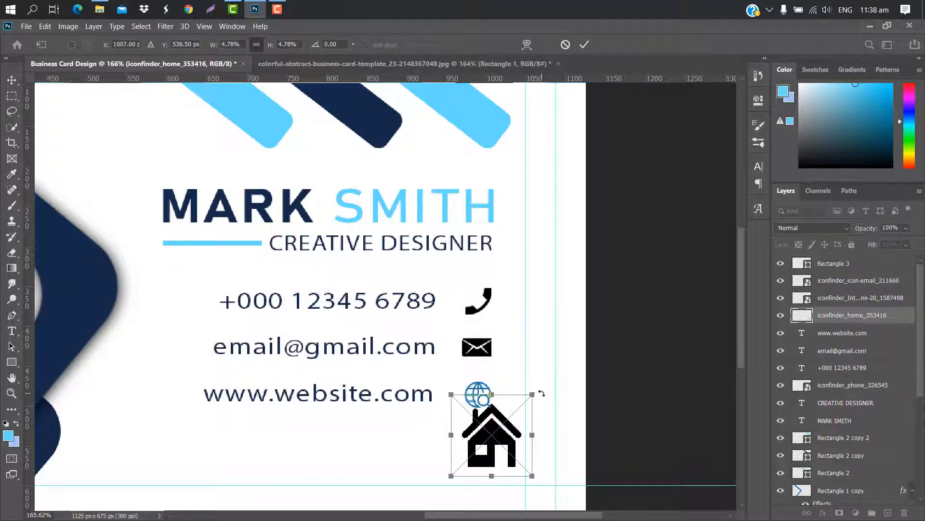
{"action": "left_click_drag", "start_coordinate": [536, 393], "coordinate": [497, 407]}
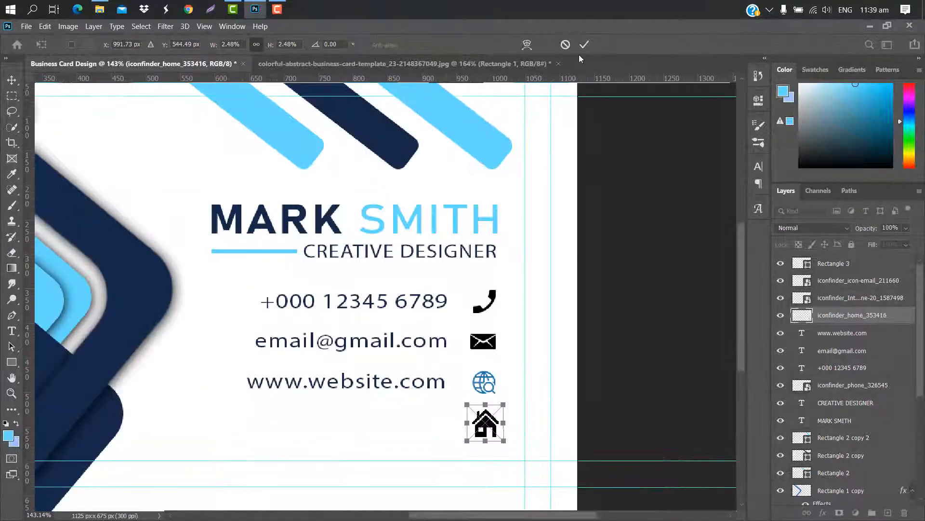
{"action": "left_click", "coordinate": [583, 44]}
Duplicate the website line beside the home icon and retype it as 'Company Location'
{"action": "left_click", "coordinate": [875, 336]}
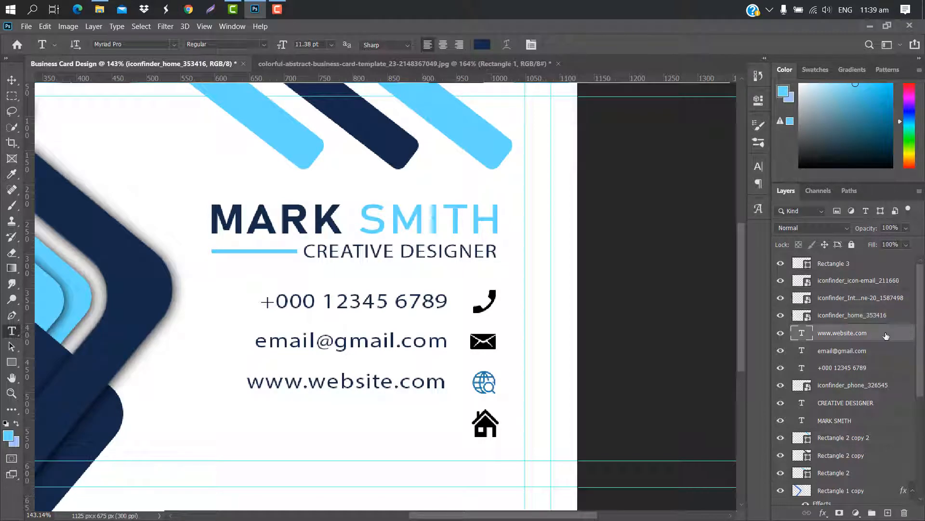
{"action": "left_click_drag", "start_coordinate": [886, 336], "coordinate": [889, 512]}
{"action": "key", "text": "ctrl+t"}
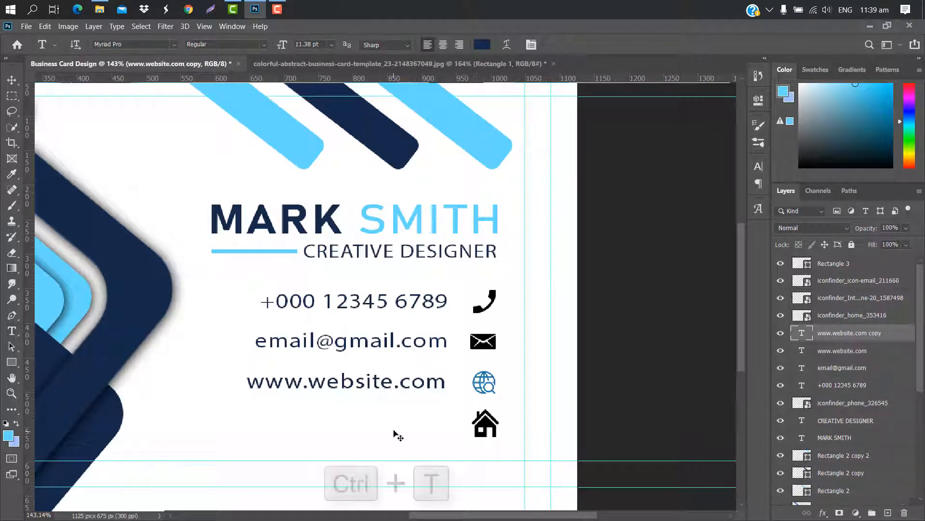
{"action": "left_click_drag", "start_coordinate": [389, 382], "coordinate": [396, 427]}
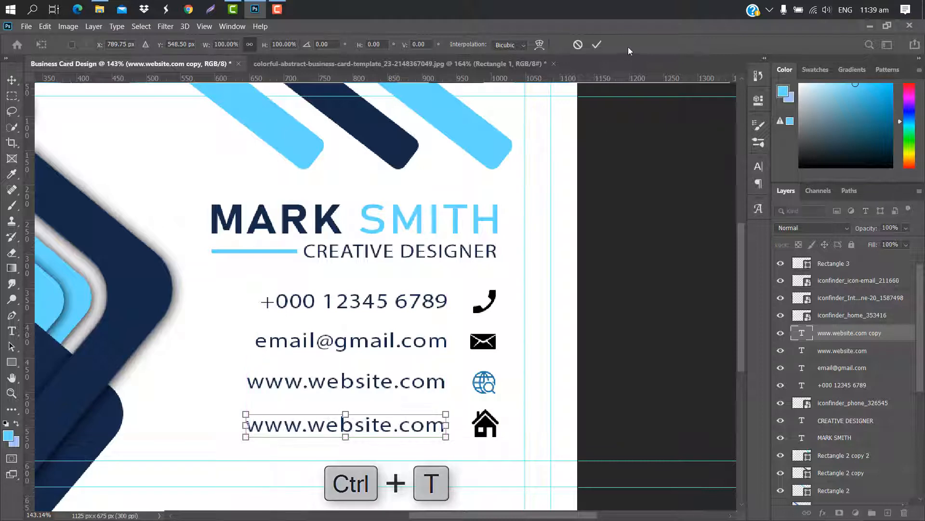
{"action": "left_click", "coordinate": [599, 44]}
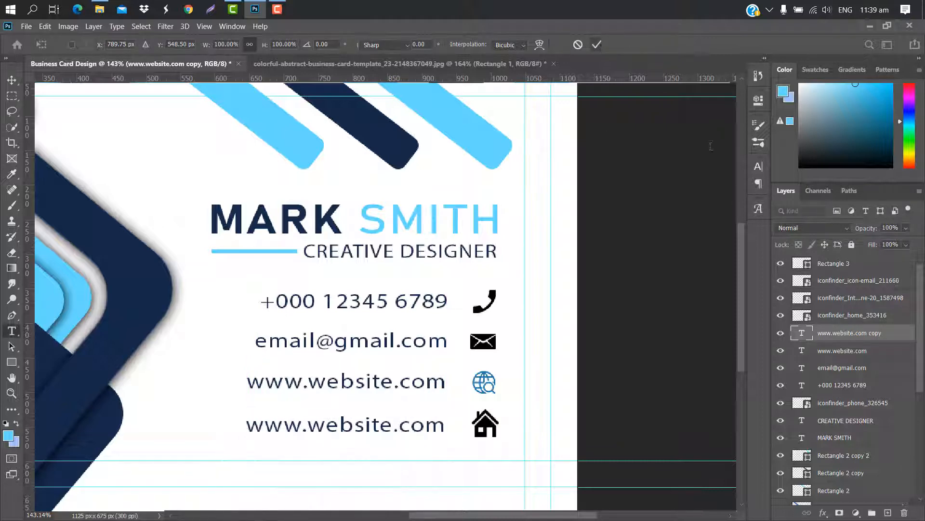
{"action": "double_click", "coordinate": [801, 332]}
{"action": "type", "text": "Com"}
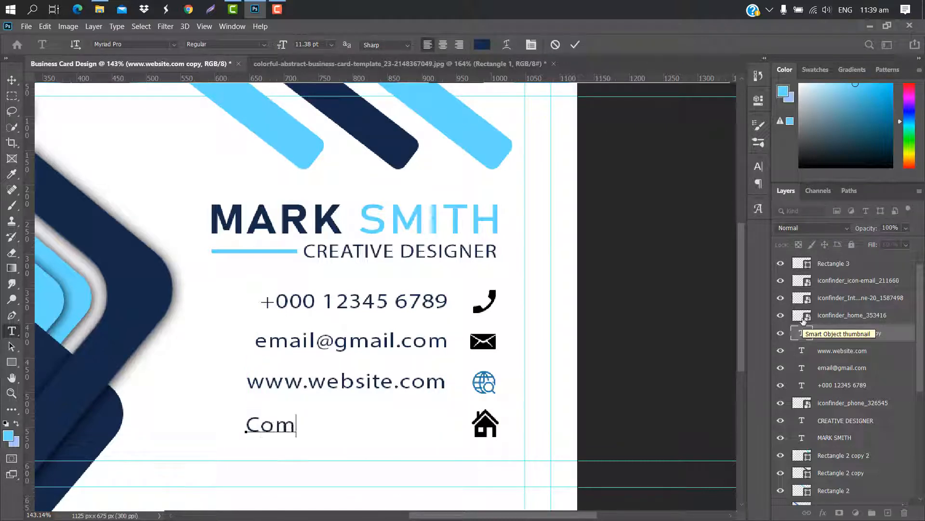
{"action": "type", "text": "pany"}
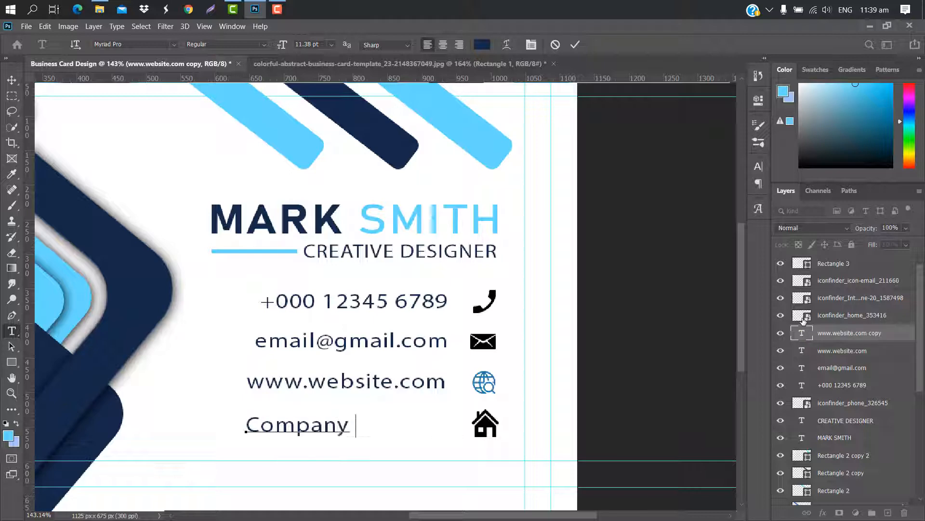
{"action": "type", "text": " Location"}
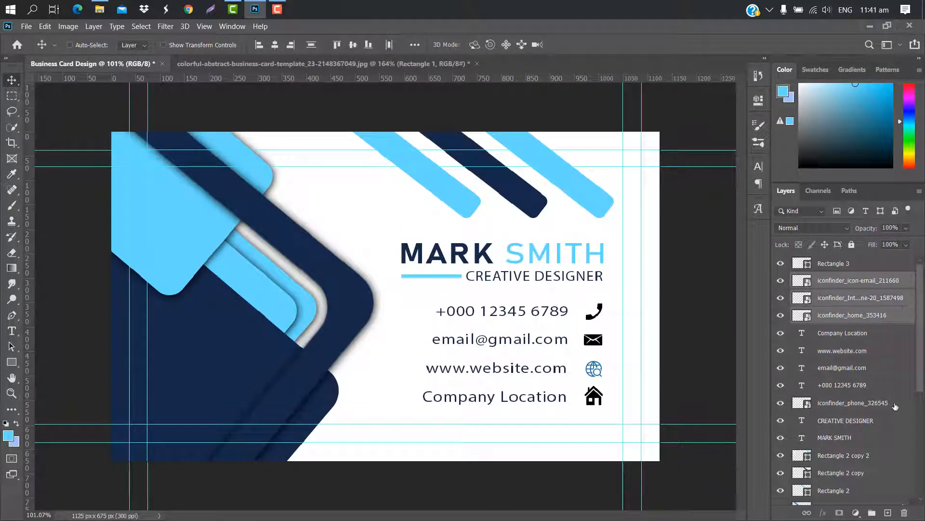
Group the four contact icons and give the group a light blue Color Overlay sampled from the card
{"action": "left_click", "coordinate": [895, 407], "text": "ctrl"}
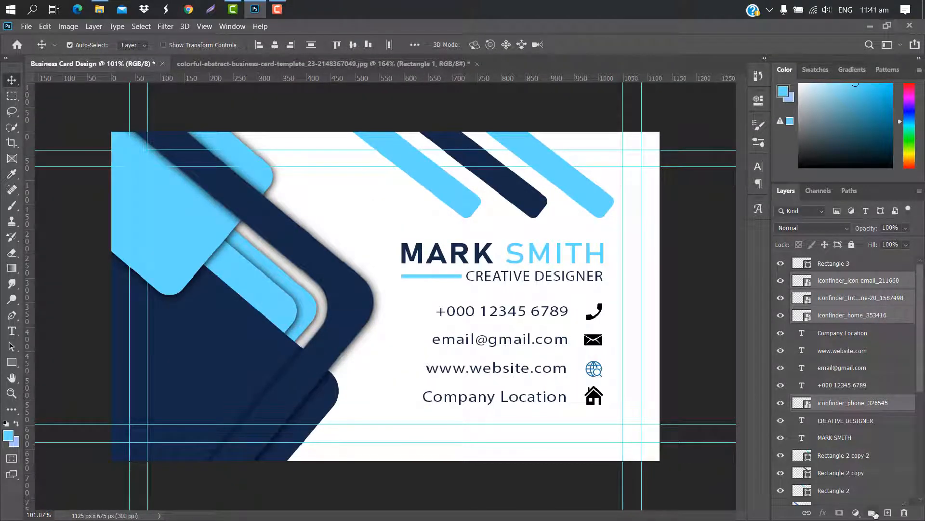
{"action": "left_click", "coordinate": [873, 513]}
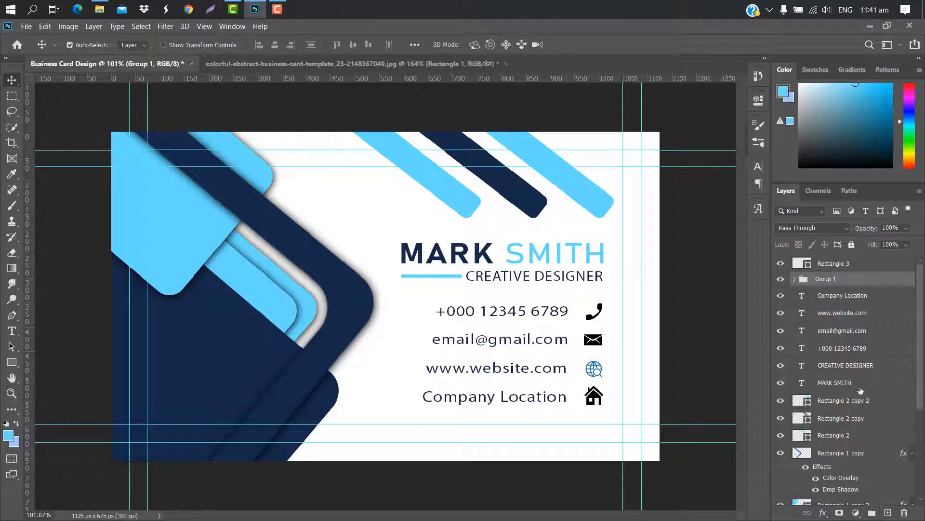
{"action": "double_click", "coordinate": [883, 278]}
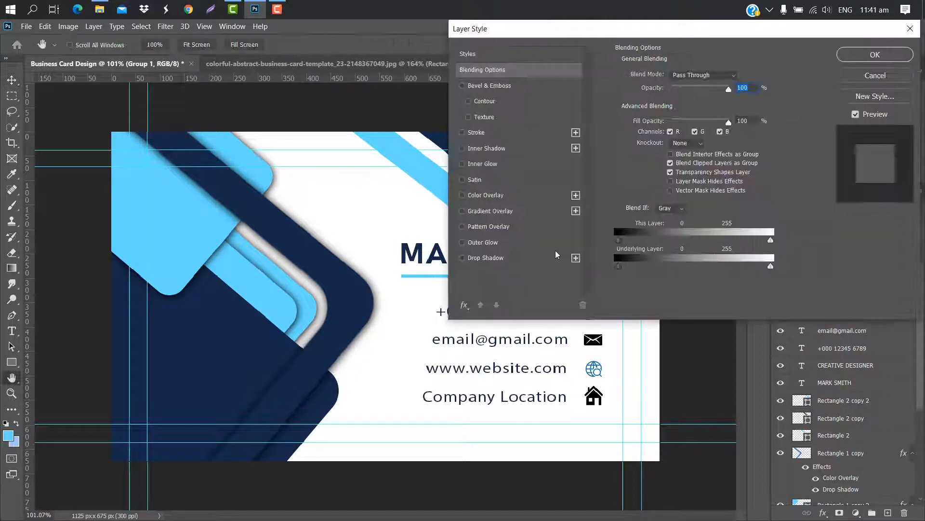
{"action": "left_click", "coordinate": [541, 198]}
{"action": "left_click", "coordinate": [739, 76]}
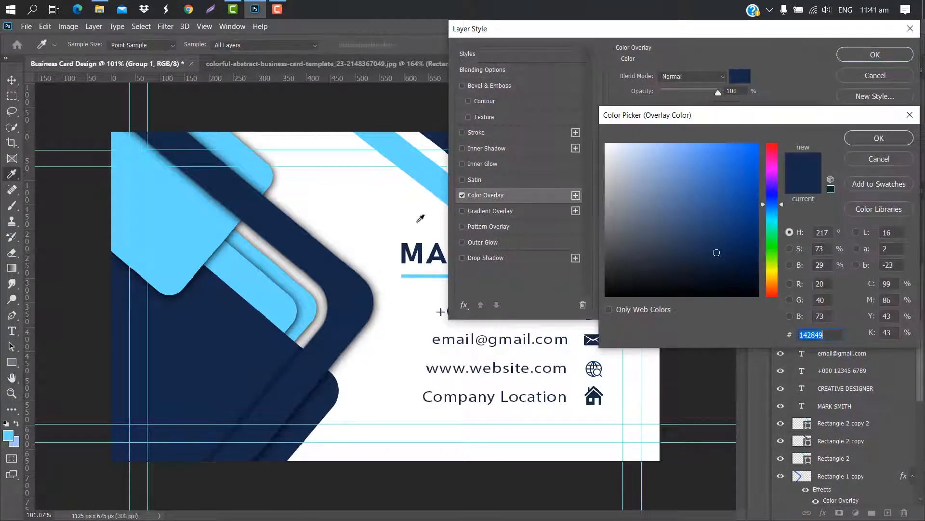
{"action": "left_click", "coordinate": [191, 209]}
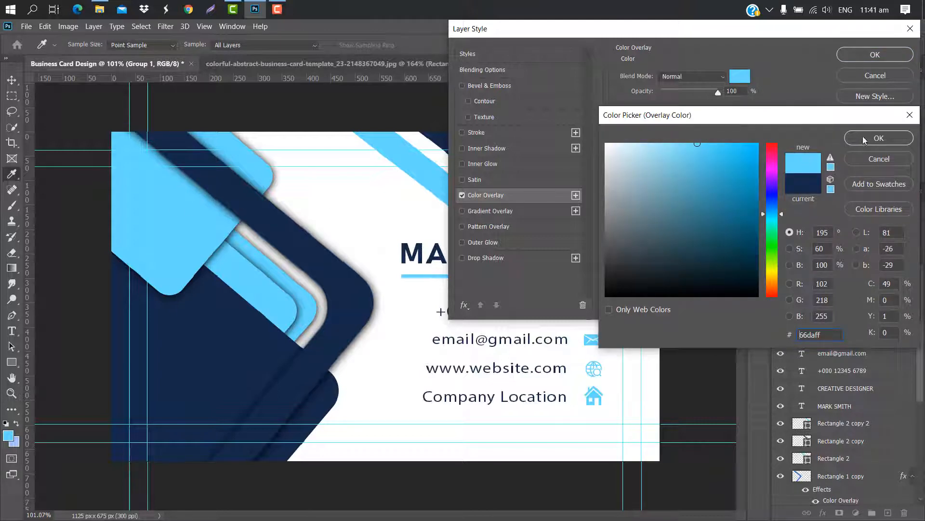
{"action": "left_click", "coordinate": [878, 138]}
{"action": "left_click", "coordinate": [875, 54]}
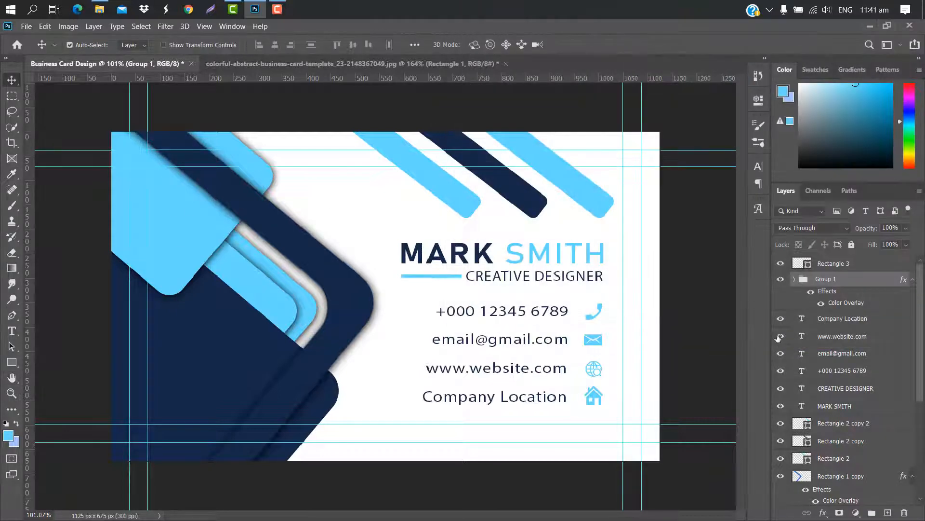
Group the four contact text lines and give them a navy Color Overlay sampled from the card
{"action": "left_click", "coordinate": [892, 322]}
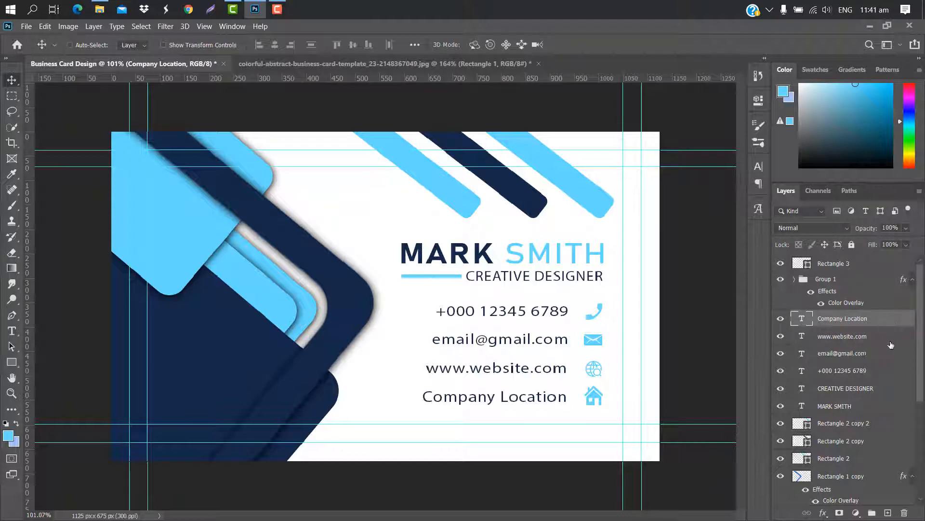
{"action": "left_click", "coordinate": [891, 337], "text": "shift"}
{"action": "left_click", "coordinate": [887, 354], "text": "shift"}
{"action": "left_click", "coordinate": [885, 370], "text": "shift"}
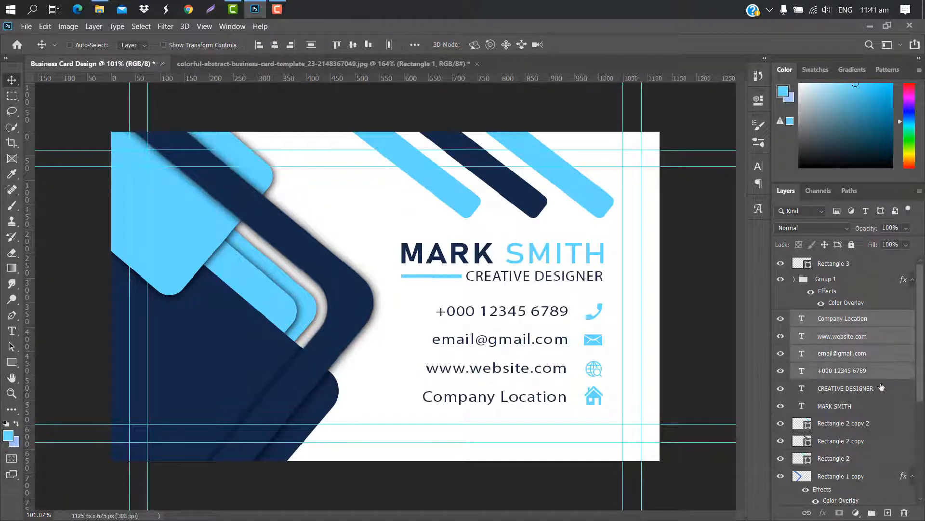
{"action": "left_click", "coordinate": [873, 513]}
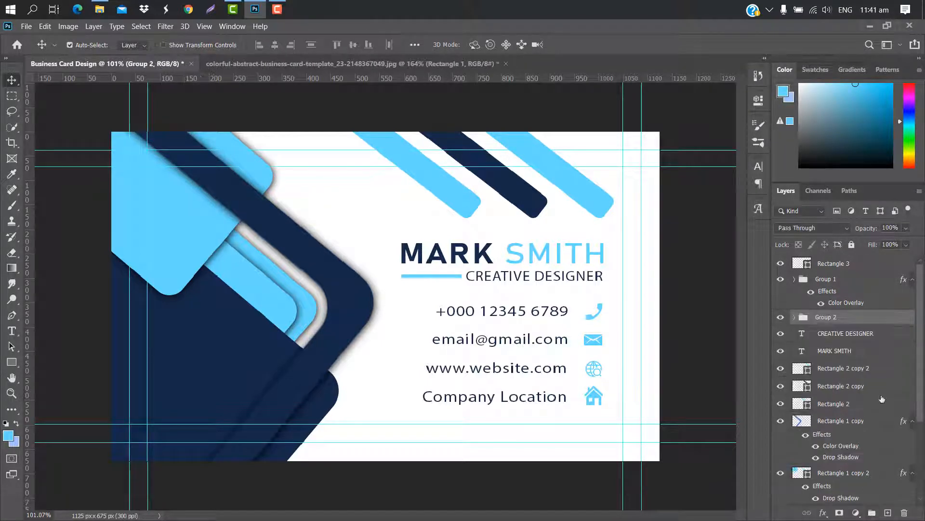
{"action": "double_click", "coordinate": [876, 313]}
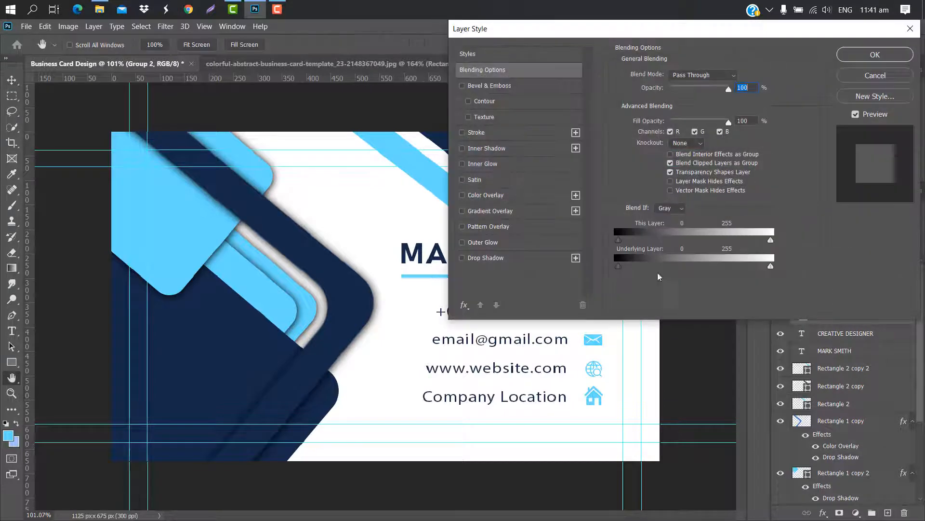
{"action": "left_click", "coordinate": [539, 195]}
{"action": "left_click", "coordinate": [736, 76]}
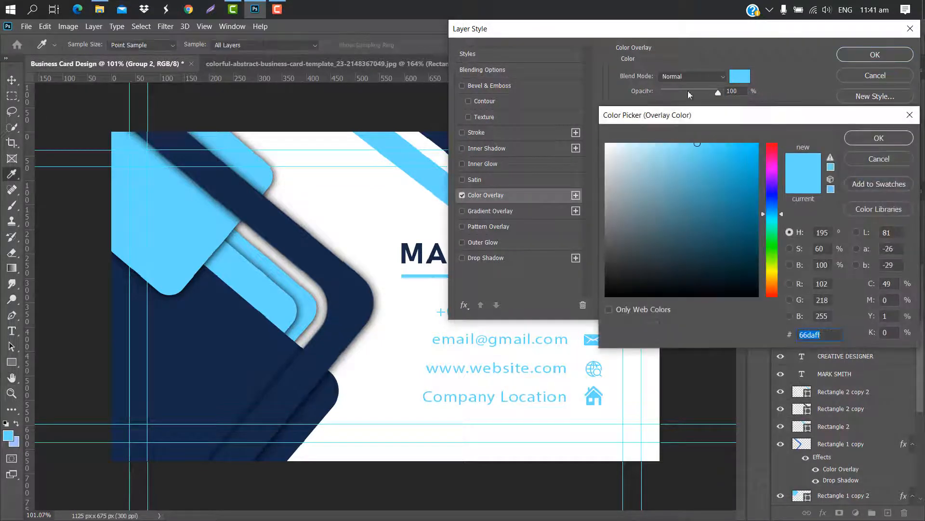
{"action": "left_click", "coordinate": [311, 247]}
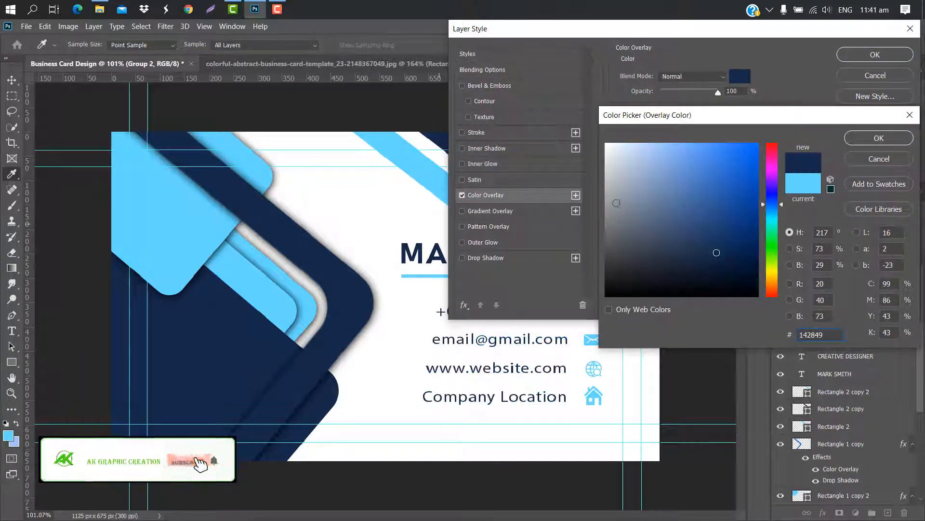
{"action": "left_click", "coordinate": [880, 137]}
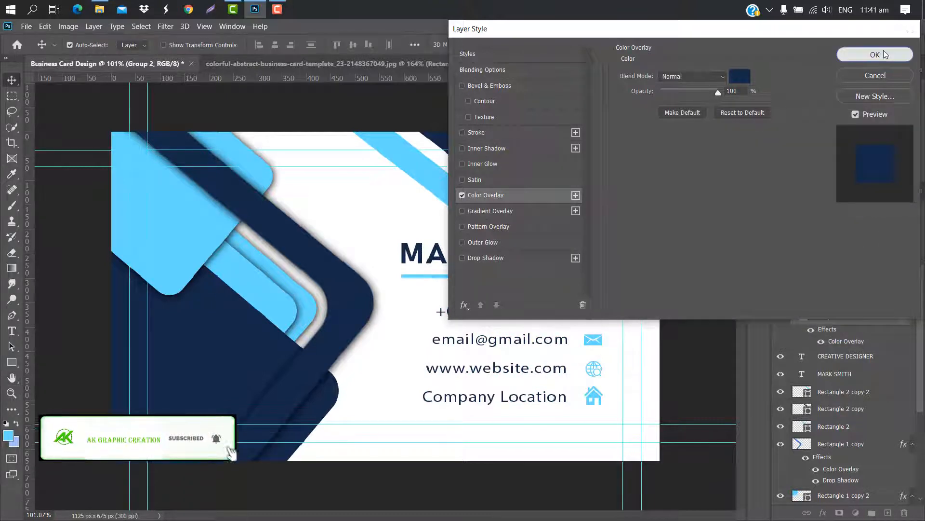
{"action": "left_click", "coordinate": [875, 54]}
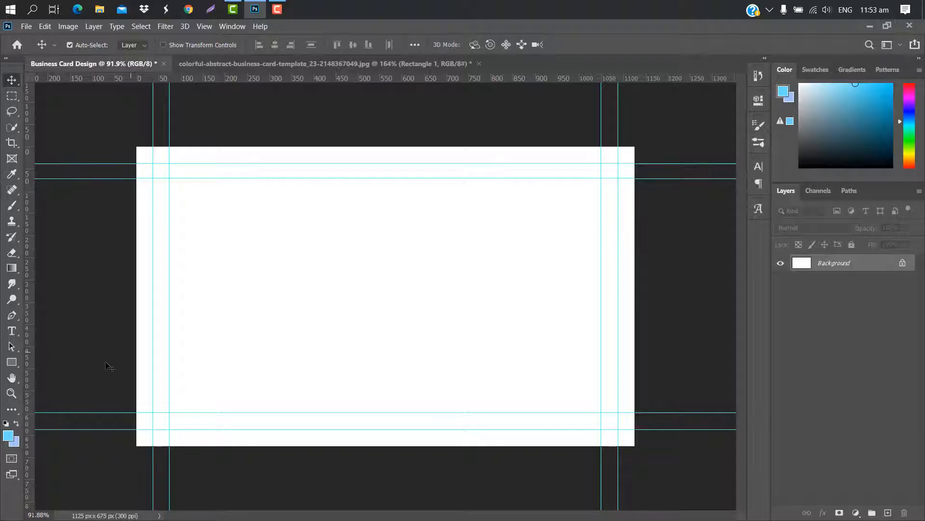
Draw a 384 px square on the card and round its corners
{"action": "left_click", "coordinate": [11, 362]}
{"action": "key", "text": "shift"}
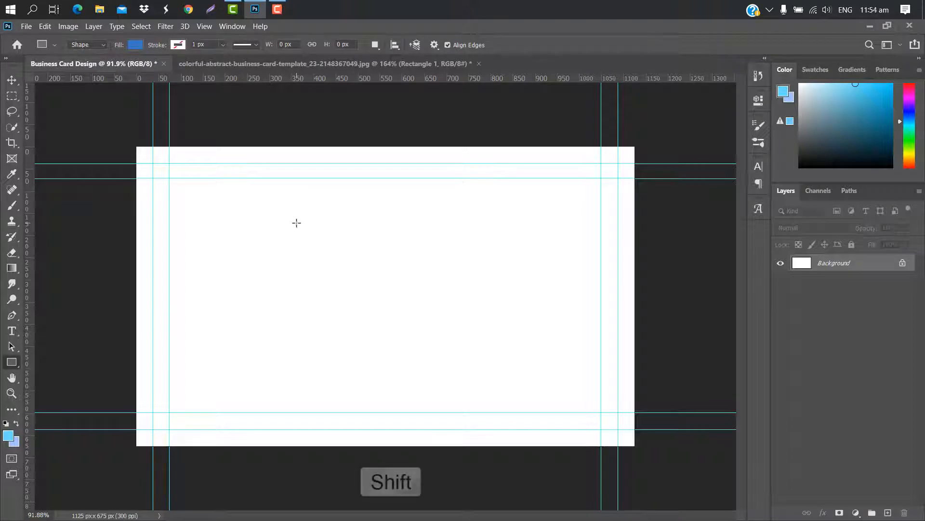
{"action": "left_click_drag", "start_coordinate": [287, 210], "coordinate": [496, 381]}
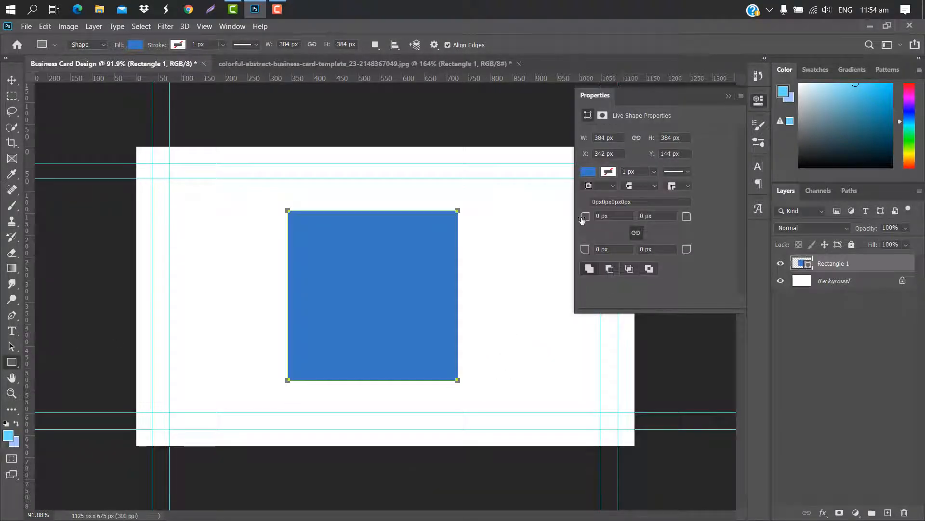
{"action": "left_click_drag", "start_coordinate": [582, 219], "coordinate": [591, 223]}
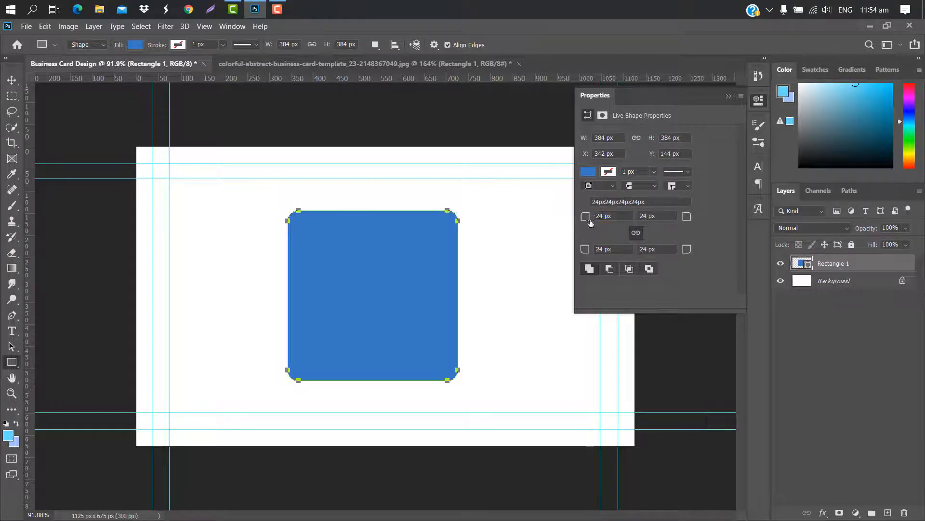
{"action": "left_click", "coordinate": [729, 96]}
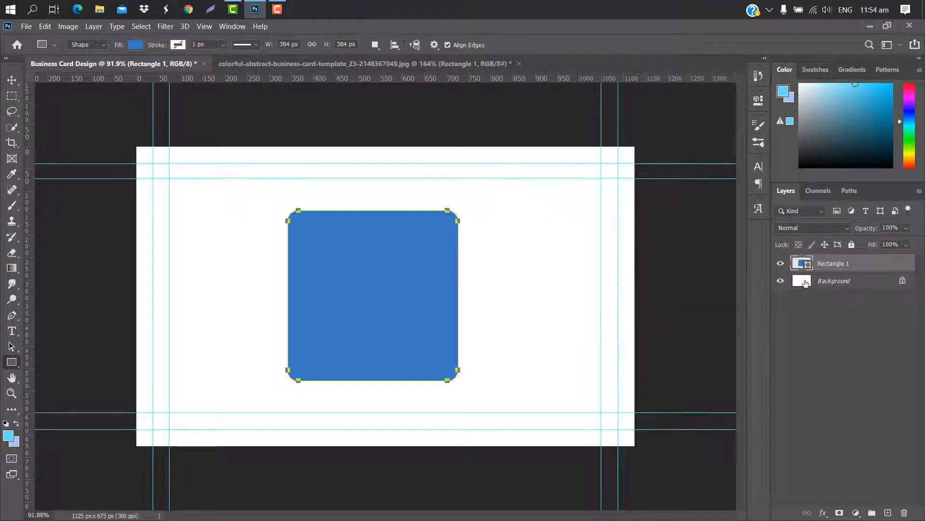
Duplicate the square as a black copy shrunk to about 87% and centred over the blue one
{"action": "left_click_drag", "start_coordinate": [880, 263], "coordinate": [888, 512]}
{"action": "double_click", "coordinate": [809, 265]}
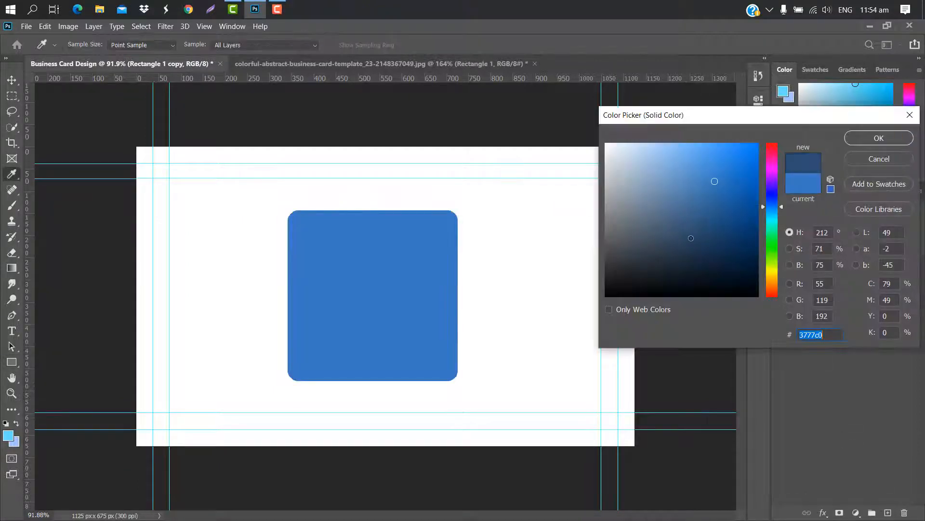
{"action": "left_click", "coordinate": [607, 295]}
{"action": "left_click", "coordinate": [865, 143]}
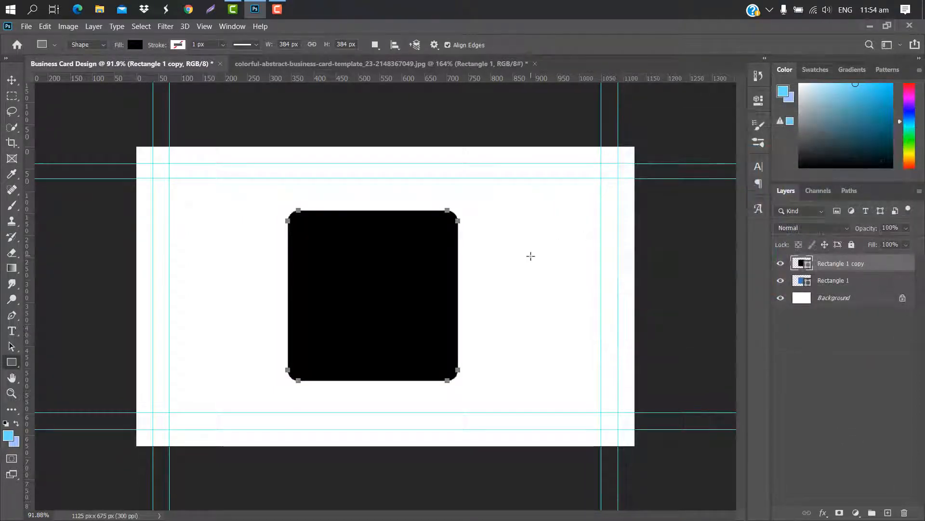
{"action": "key", "text": "ctrl+t"}
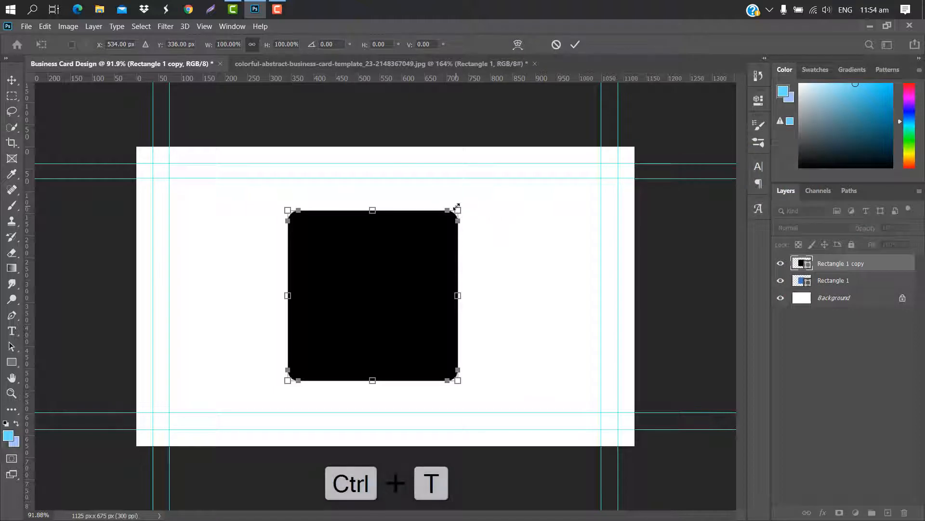
{"action": "left_click_drag", "start_coordinate": [457, 207], "coordinate": [449, 219]}
{"action": "left_click_drag", "start_coordinate": [392, 277], "coordinate": [397, 273]}
{"action": "left_click_drag", "start_coordinate": [453, 215], "coordinate": [446, 221]}
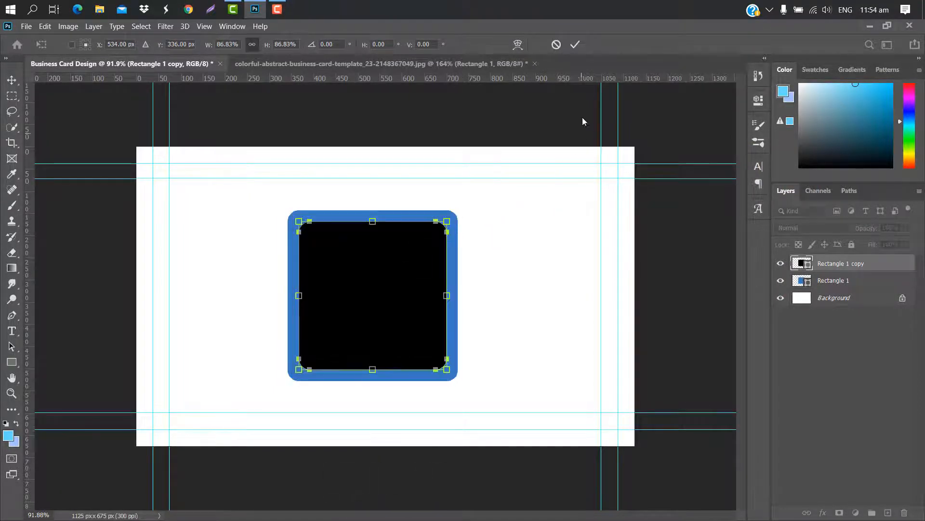
{"action": "left_click", "coordinate": [575, 44]}
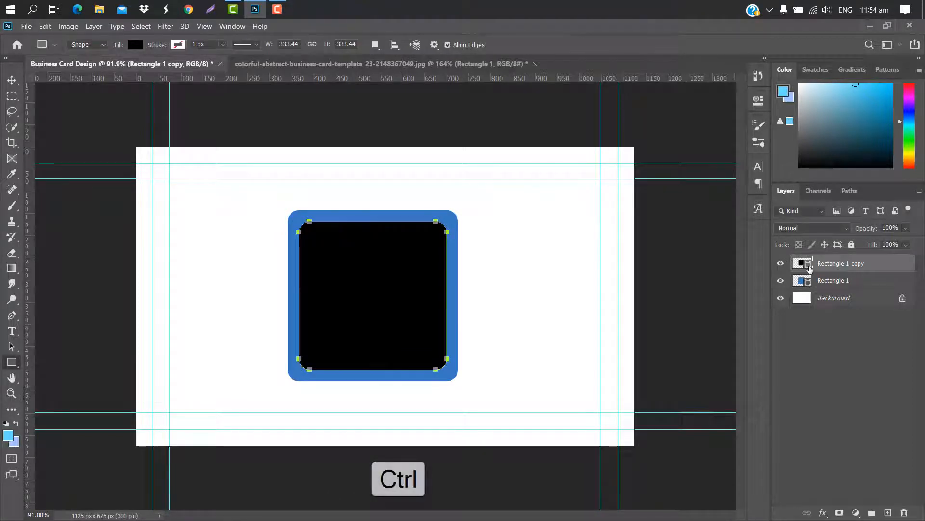
Cut the black copy's shape out of the rasterized blue square, then delete the copy layer
{"action": "left_click", "coordinate": [810, 268], "text": "ctrl"}
{"action": "key", "text": "v"}
{"action": "key", "text": "alt+bracketleft"}
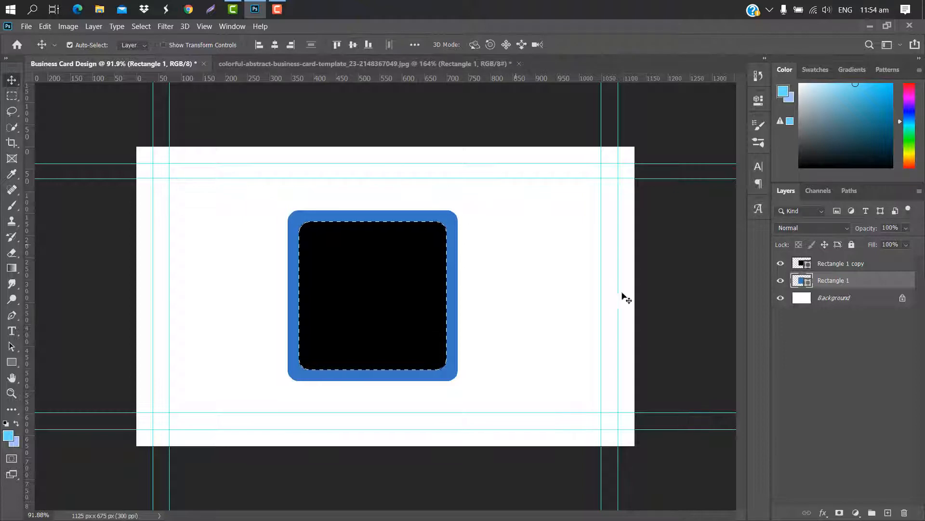
{"action": "right_click", "coordinate": [886, 288]}
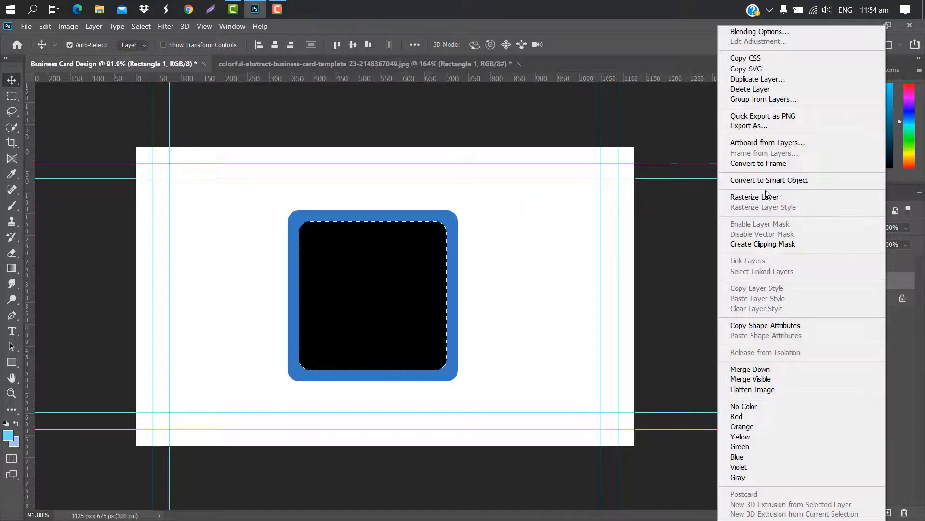
{"action": "left_click", "coordinate": [765, 197]}
{"action": "key", "text": "Delete"}
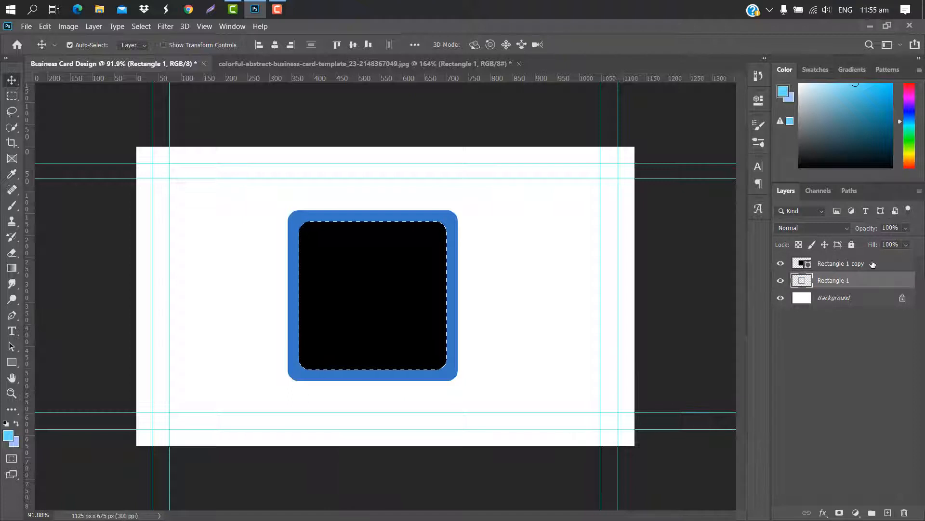
{"action": "left_click_drag", "start_coordinate": [872, 264], "coordinate": [905, 513]}
{"action": "key", "text": "ctrl+d"}
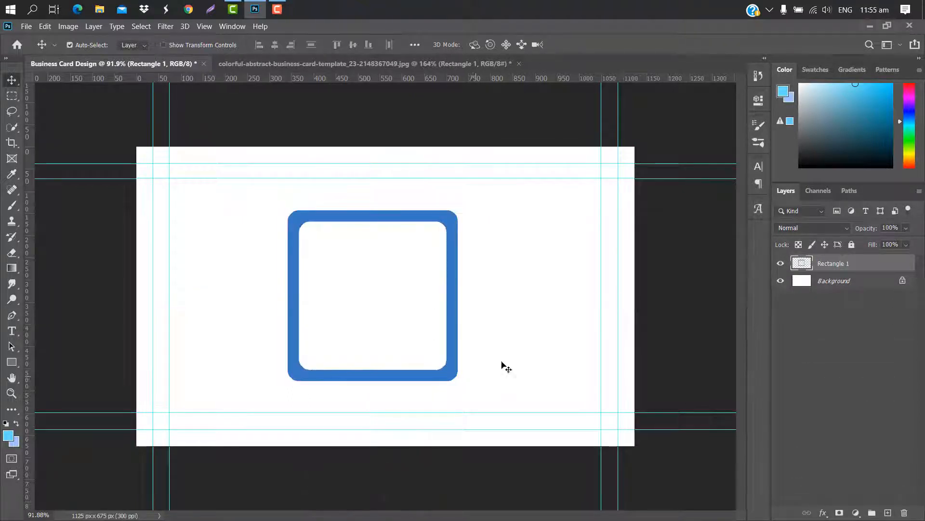
Give the frame a light blue Color Overlay
{"action": "double_click", "coordinate": [880, 264]}
{"action": "left_click", "coordinate": [526, 195]}
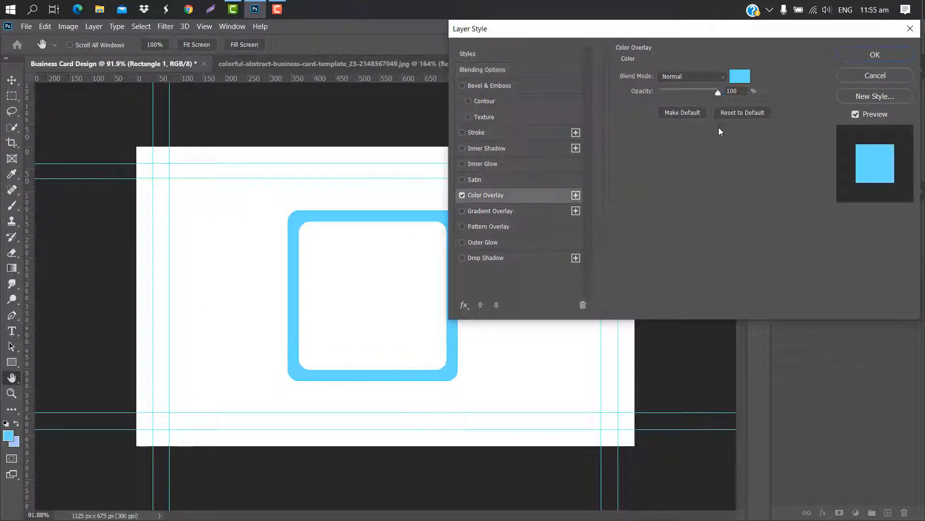
{"action": "left_click", "coordinate": [875, 54]}
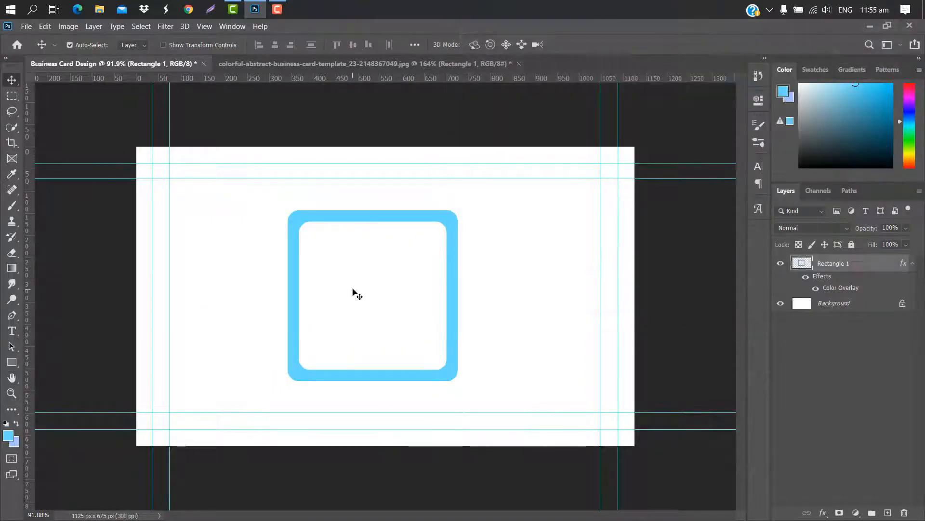
Rotate the frame 45° and enlarge it to about 231% so it runs off the card edges
{"action": "key", "text": "ctrl+t"}
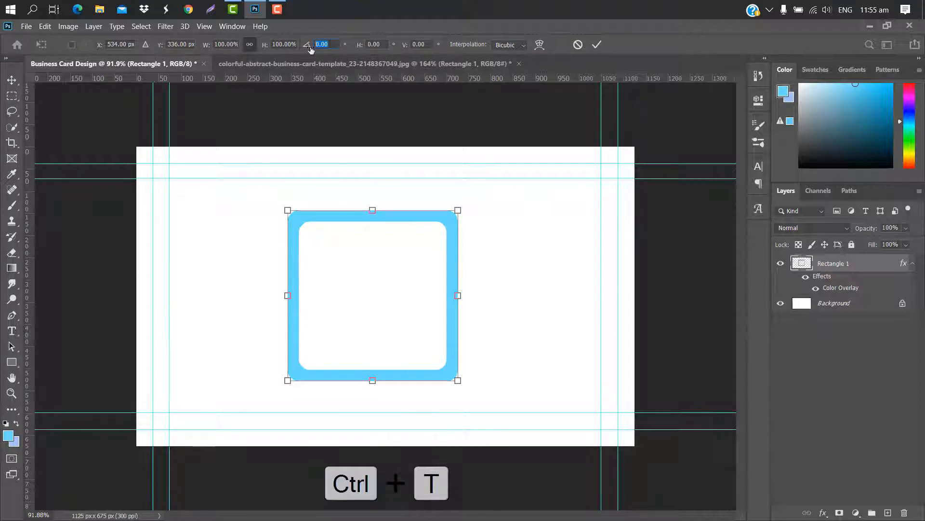
{"action": "type", "text": "45"}
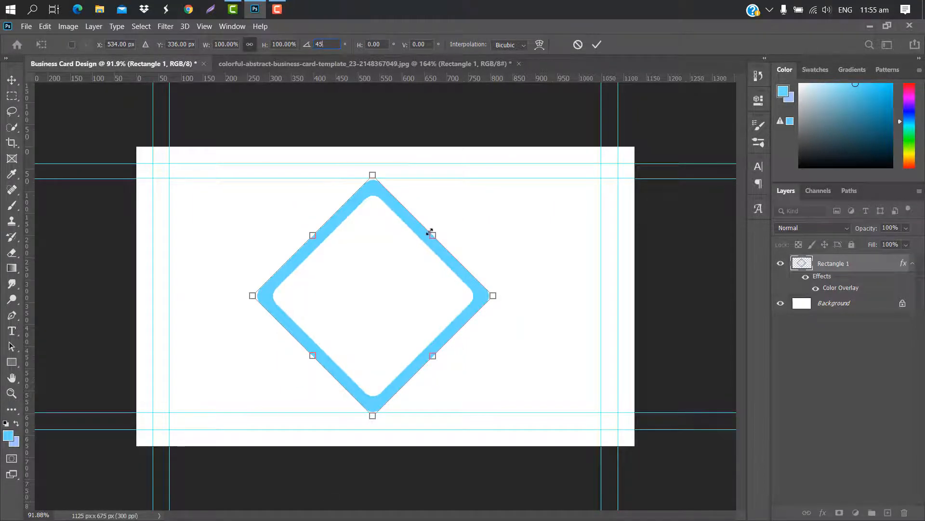
{"action": "left_click_drag", "start_coordinate": [430, 232], "coordinate": [531, 137]}
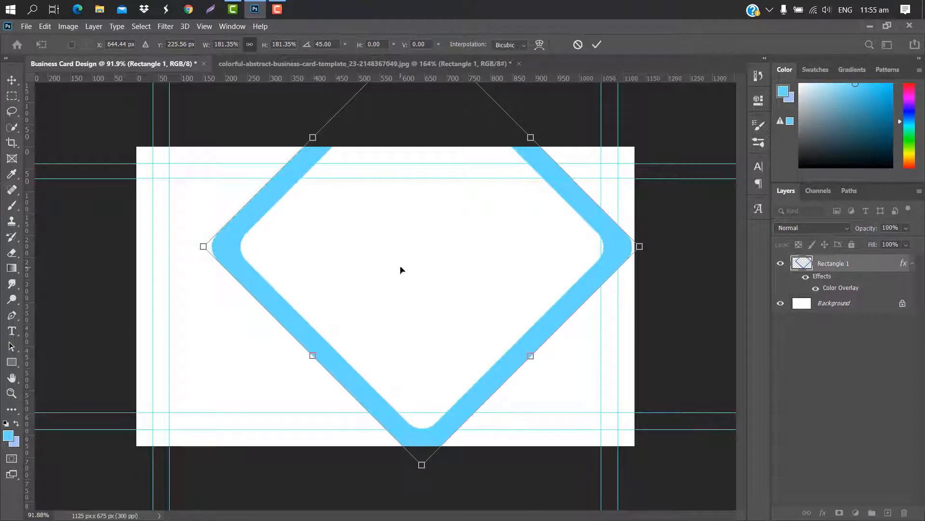
{"action": "left_click_drag", "start_coordinate": [401, 270], "coordinate": [364, 296]}
{"action": "left_click_drag", "start_coordinate": [601, 275], "coordinate": [637, 278]}
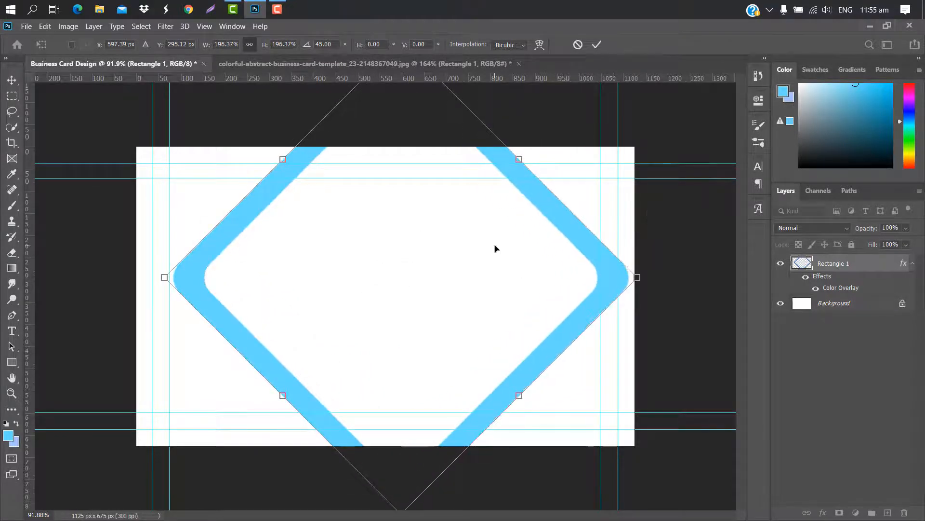
{"action": "left_click_drag", "start_coordinate": [495, 248], "coordinate": [480, 251]}
{"action": "left_click_drag", "start_coordinate": [611, 277], "coordinate": [680, 242]}
{"action": "left_click_drag", "start_coordinate": [392, 274], "coordinate": [317, 302]}
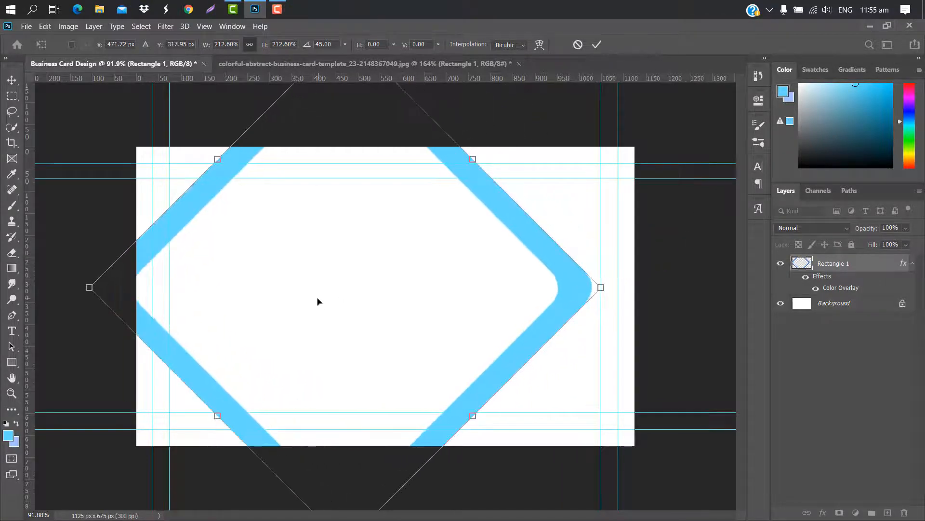
{"action": "left_click_drag", "start_coordinate": [602, 289], "coordinate": [659, 296]}
{"action": "left_click", "coordinate": [597, 45]}
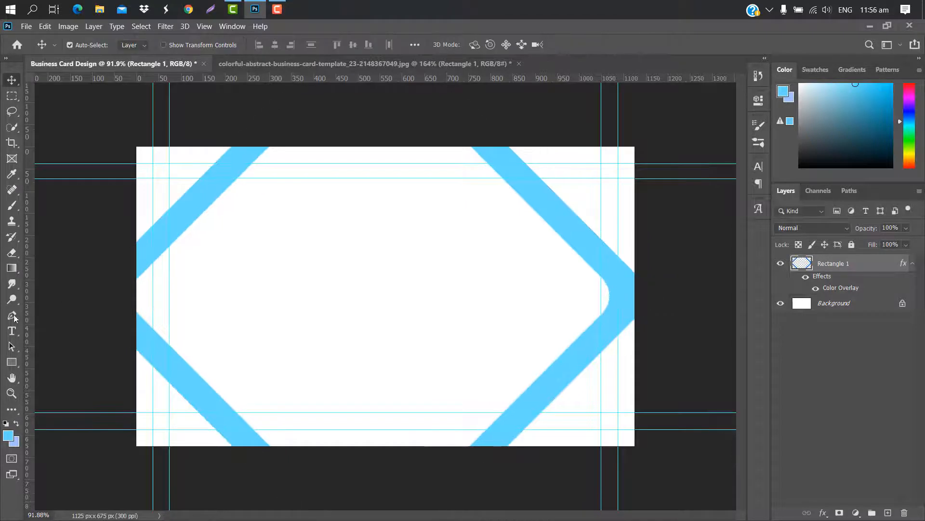
Draw a pen shape covering the card's right side beneath the frame, filled navy 152846
{"action": "left_click", "coordinate": [12, 314]}
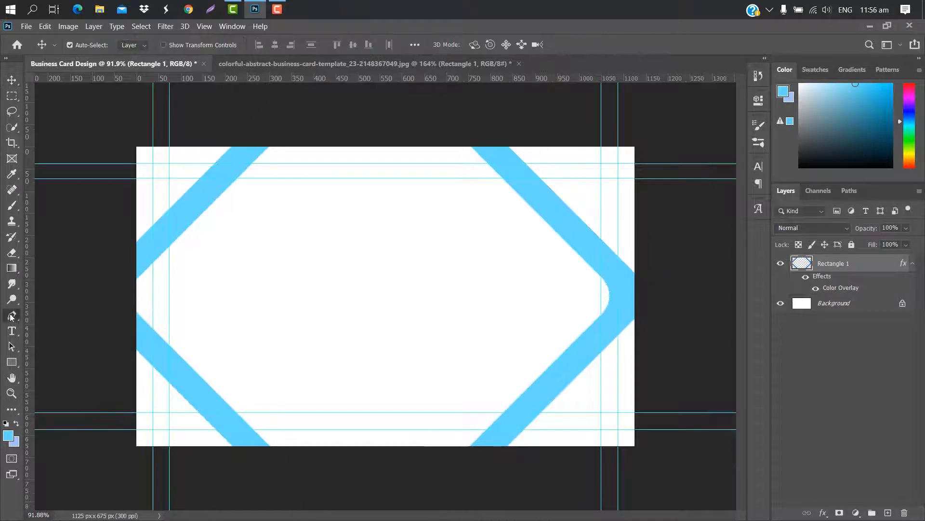
{"action": "left_click", "coordinate": [476, 126]}
{"action": "left_click", "coordinate": [626, 284]}
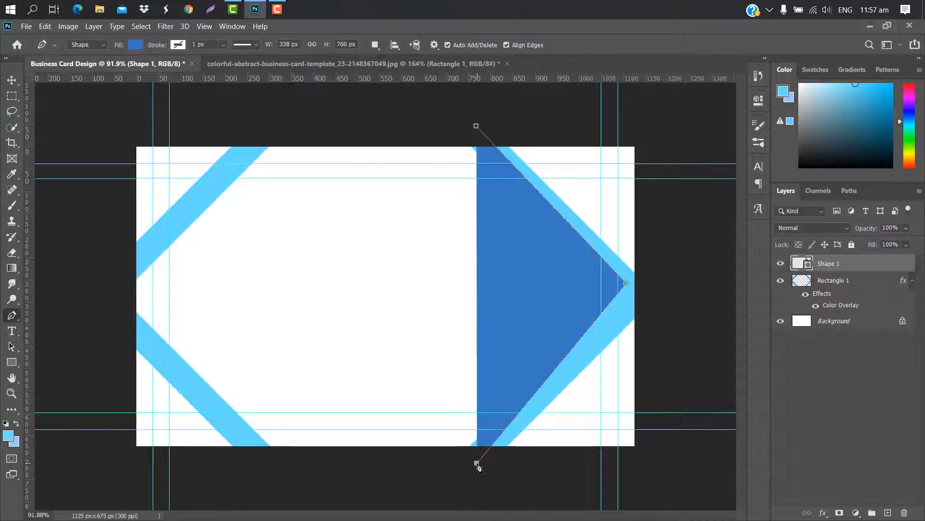
{"action": "left_click", "coordinate": [707, 464]}
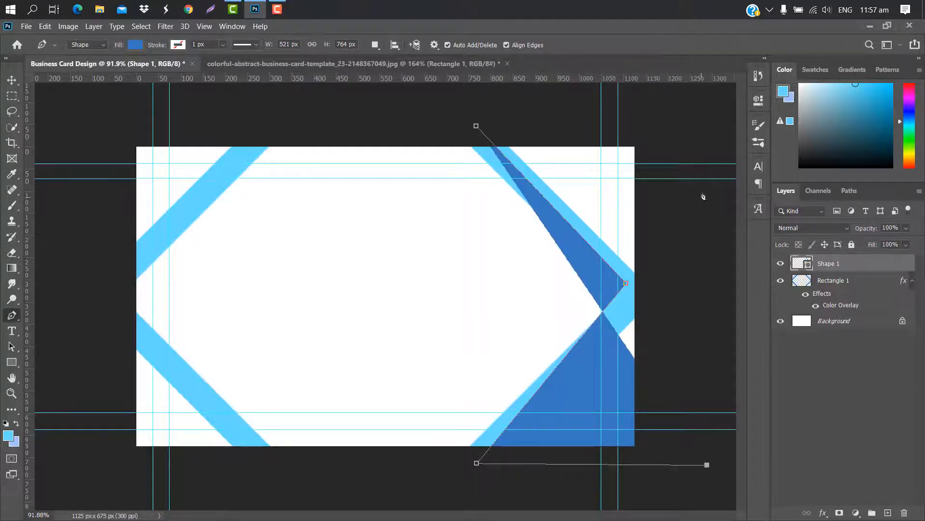
{"action": "left_click", "coordinate": [691, 104]}
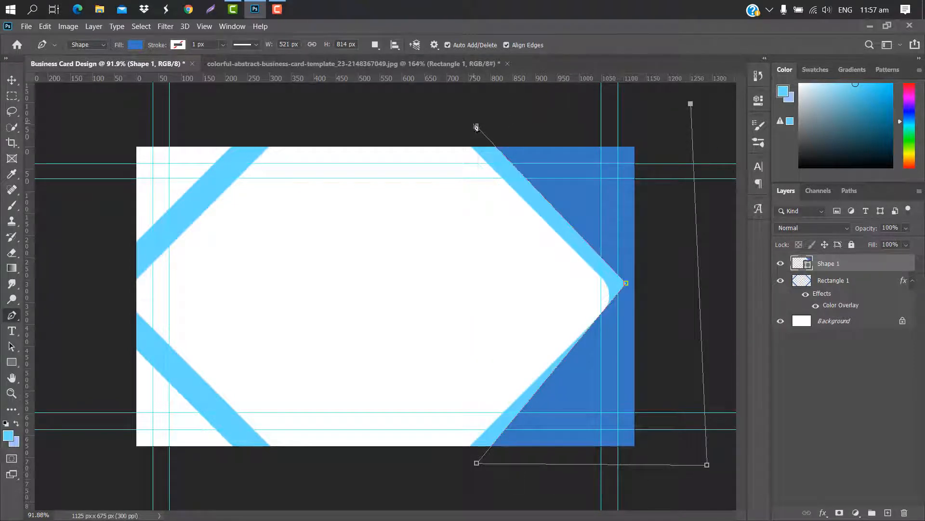
{"action": "left_click", "coordinate": [476, 125]}
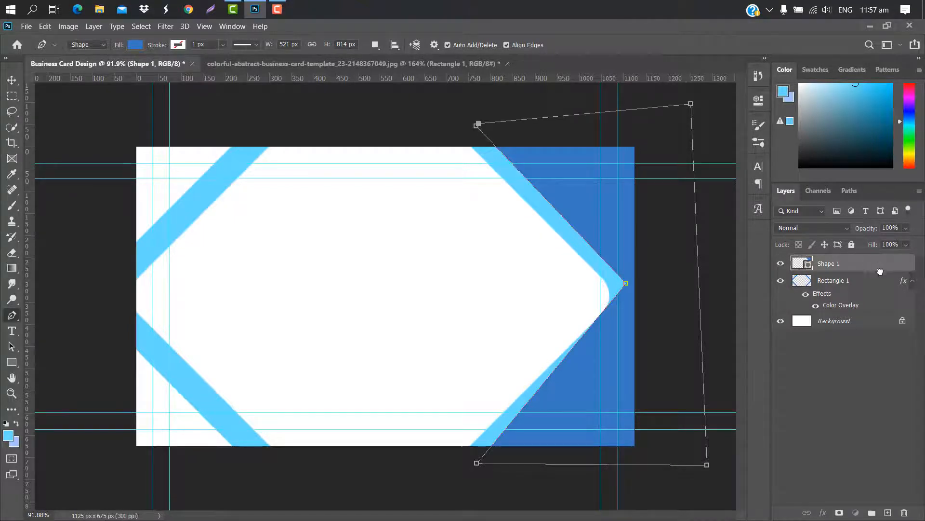
{"action": "left_click_drag", "start_coordinate": [880, 272], "coordinate": [888, 308]}
{"action": "double_click", "coordinate": [804, 305]}
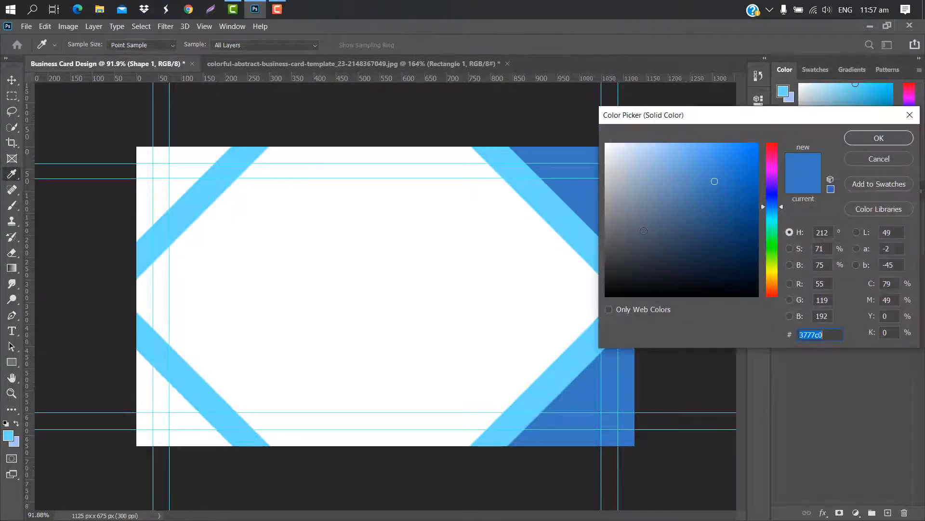
{"action": "type", "text": "152846"}
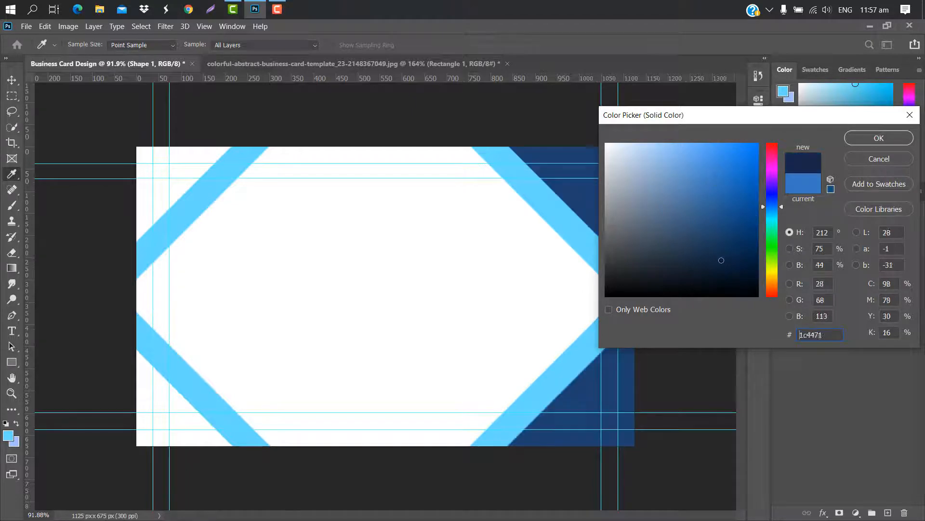
{"action": "left_click", "coordinate": [879, 138]}
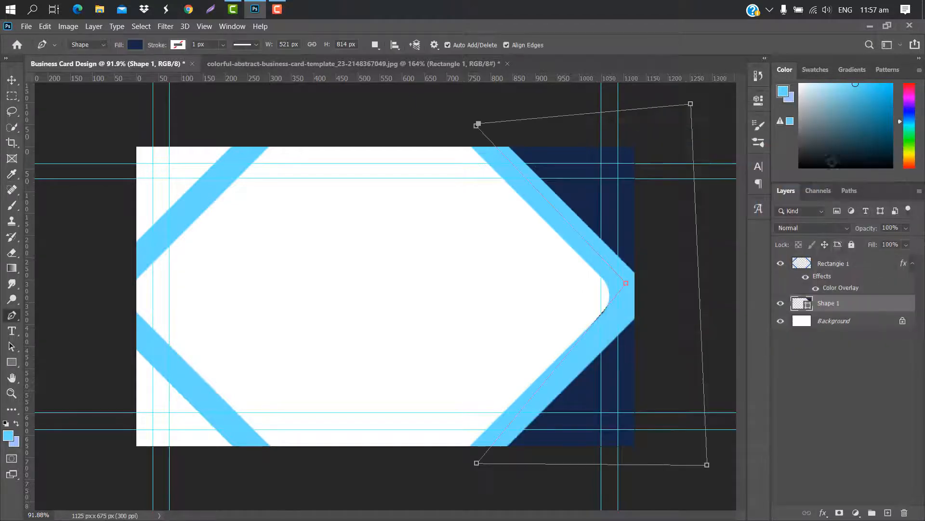
Add a drop shadow to the diamond frame layer
{"action": "left_click", "coordinate": [874, 270]}
{"action": "double_click", "coordinate": [873, 270]}
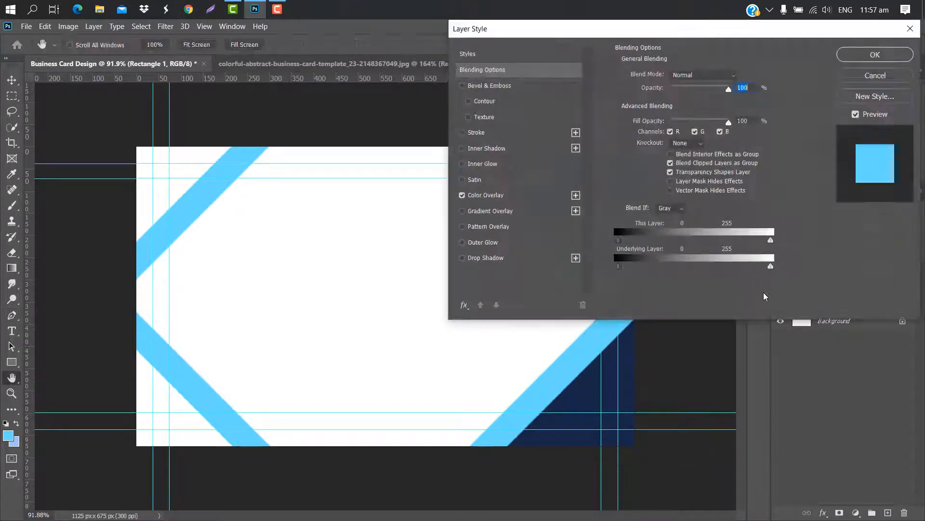
{"action": "left_click", "coordinate": [535, 258]}
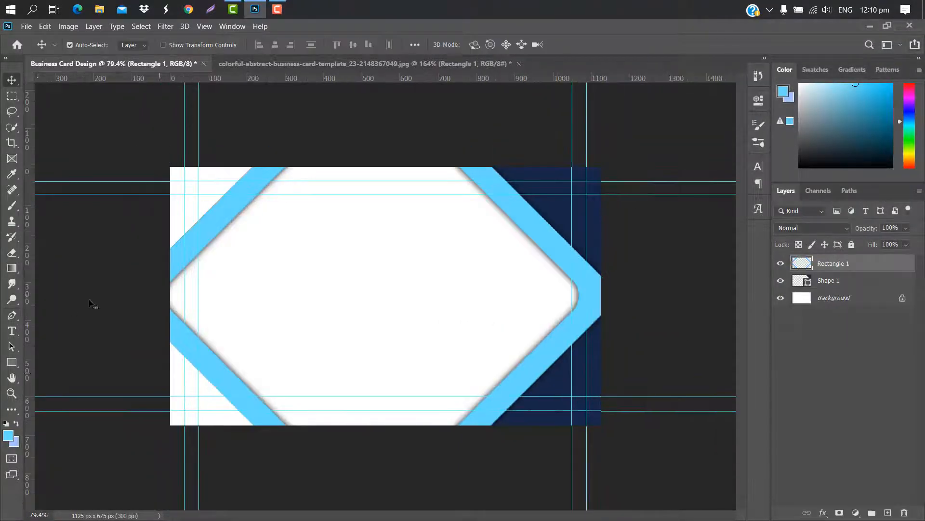
Draw a square with 25 px rounded corners, filled with the light-blue stripe colour
{"action": "left_click", "coordinate": [12, 362]}
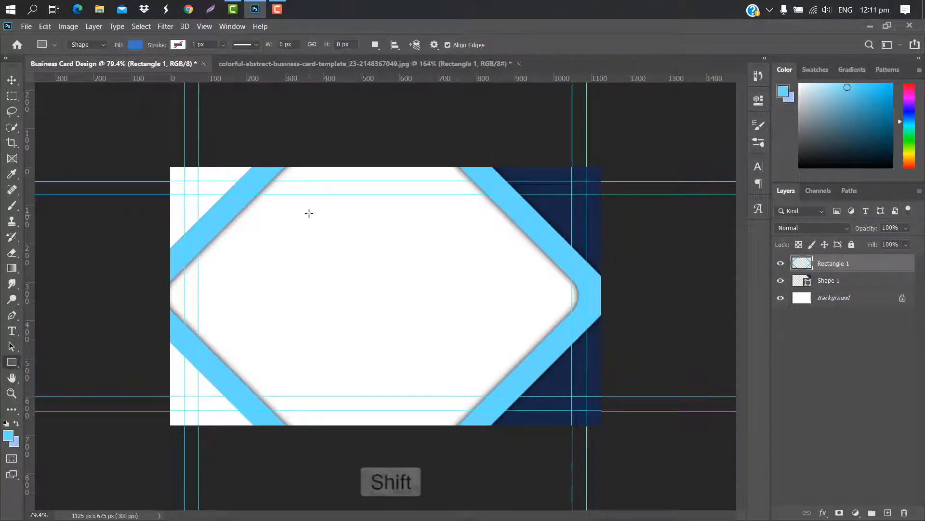
{"action": "left_click_drag", "start_coordinate": [308, 213], "coordinate": [453, 343]}
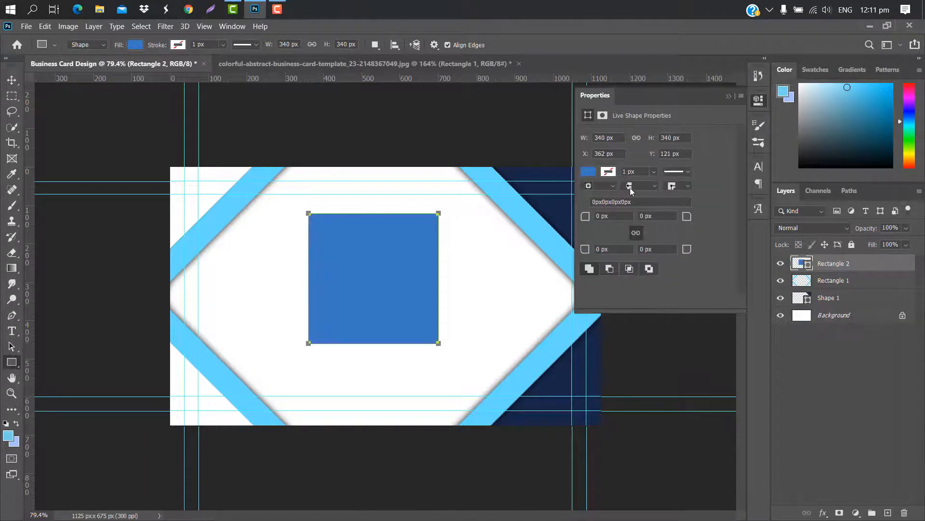
{"action": "left_click_drag", "start_coordinate": [585, 217], "coordinate": [599, 217]}
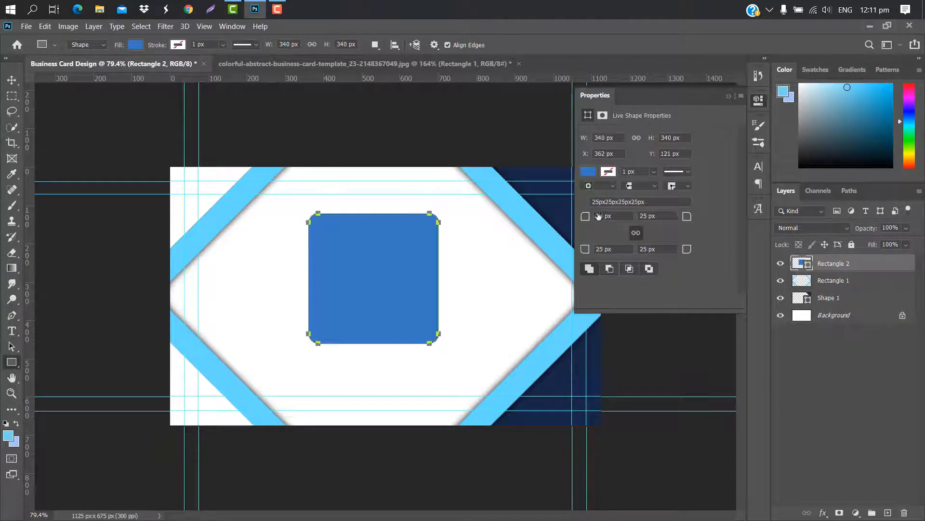
{"action": "left_click", "coordinate": [727, 92]}
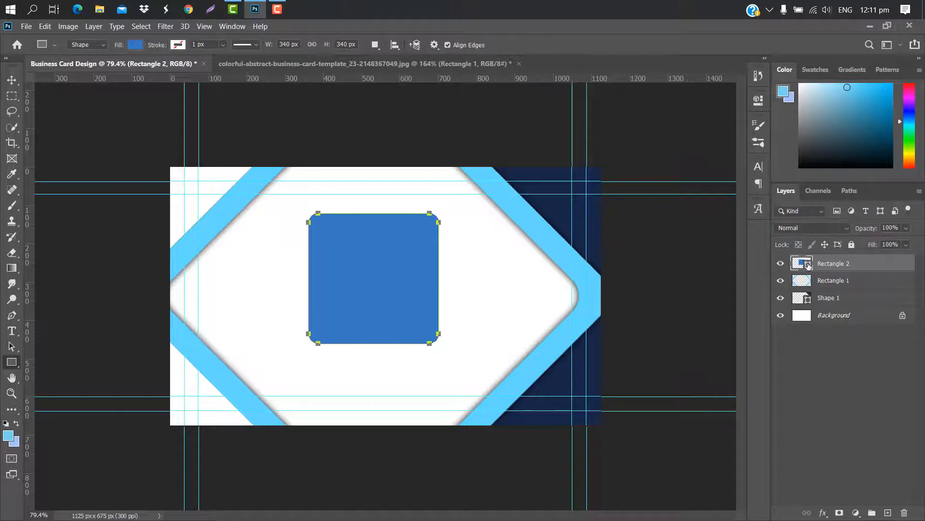
{"action": "double_click", "coordinate": [808, 265]}
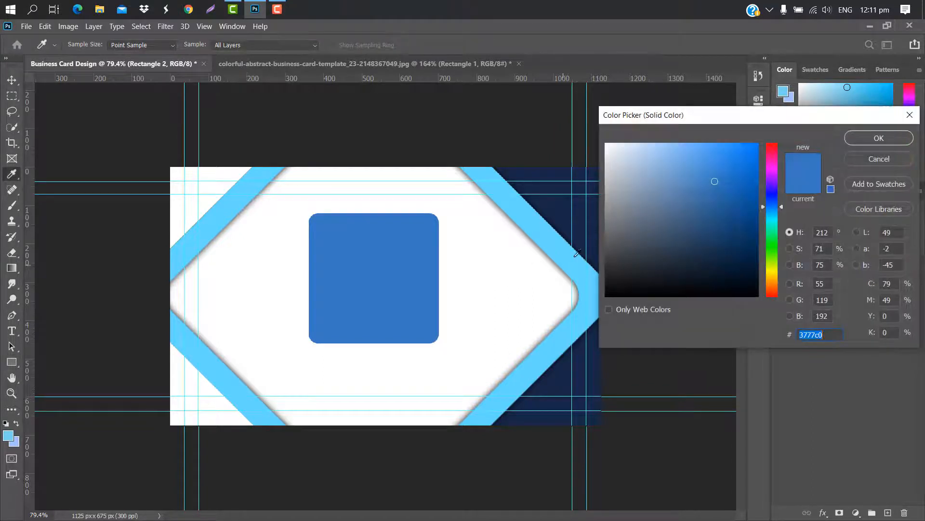
{"action": "left_click", "coordinate": [558, 239]}
{"action": "left_click", "coordinate": [866, 138]}
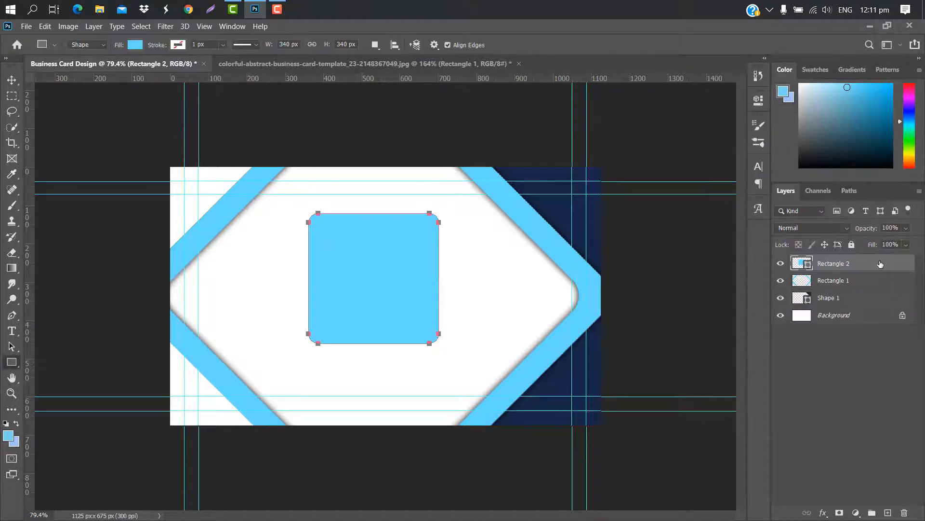
Duplicate the square as a black copy shrunk to about 87%
{"action": "left_click_drag", "start_coordinate": [881, 263], "coordinate": [888, 513]}
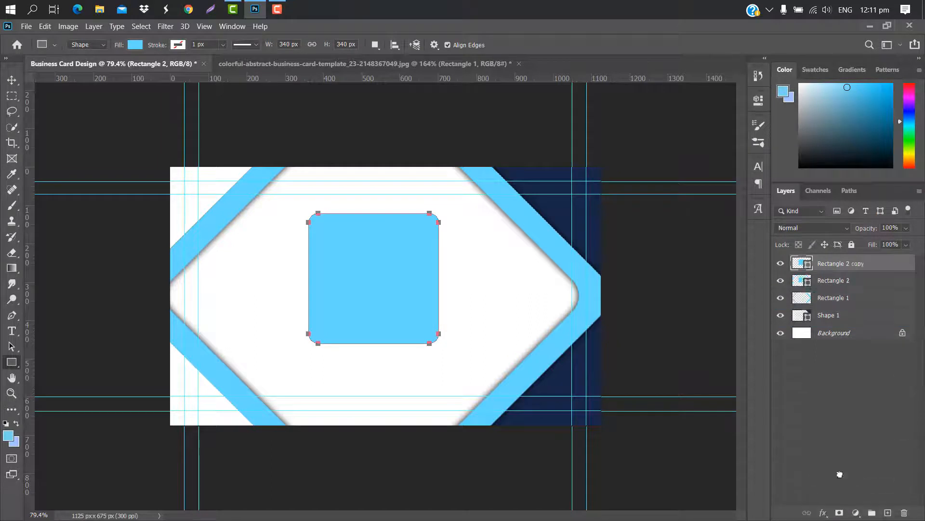
{"action": "double_click", "coordinate": [801, 264]}
{"action": "left_click", "coordinate": [607, 294]}
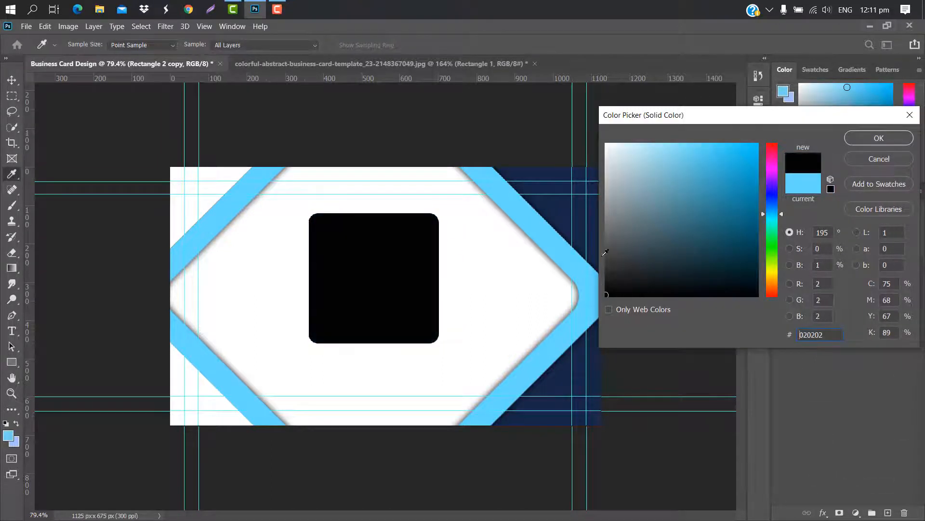
{"action": "left_click", "coordinate": [879, 137]}
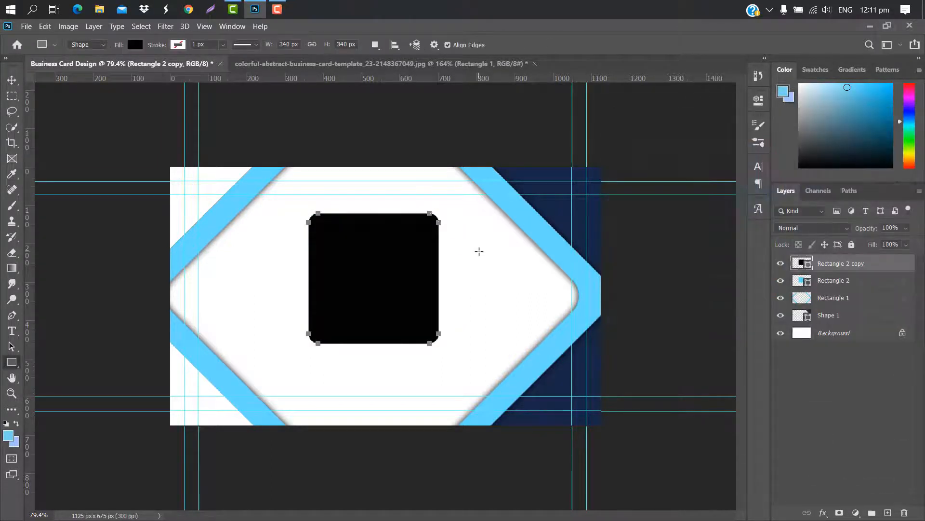
{"action": "key", "text": "ctrl+t"}
{"action": "left_click_drag", "start_coordinate": [438, 212], "coordinate": [423, 230]}
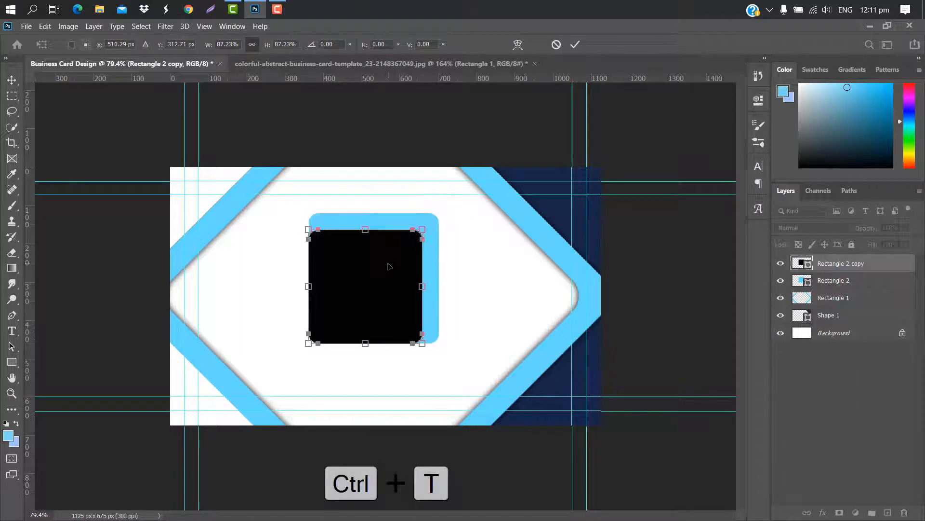
{"action": "left_click_drag", "start_coordinate": [390, 265], "coordinate": [398, 253]}
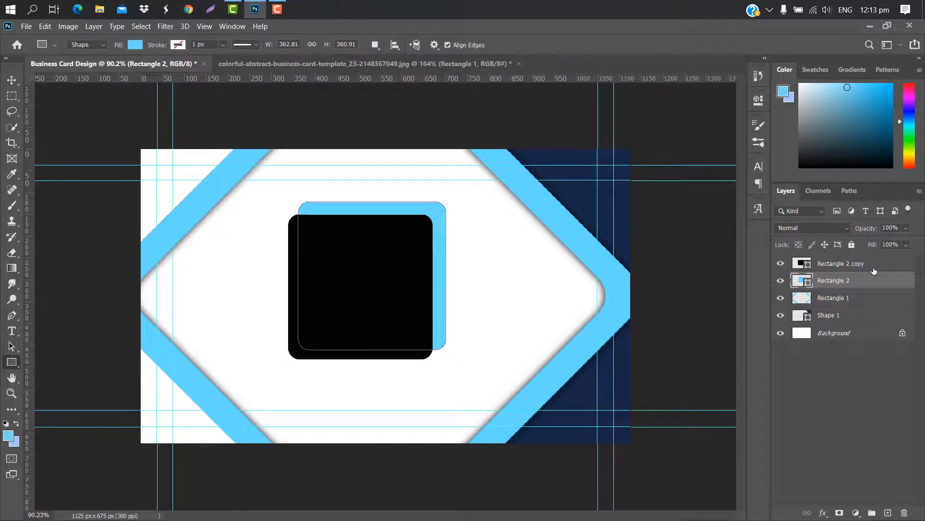
Move both squares to the card's left edge, rotate them 45° and enlarge to about 176%
{"action": "left_click", "coordinate": [874, 266], "text": "ctrl"}
{"action": "key", "text": "ctrl+t"}
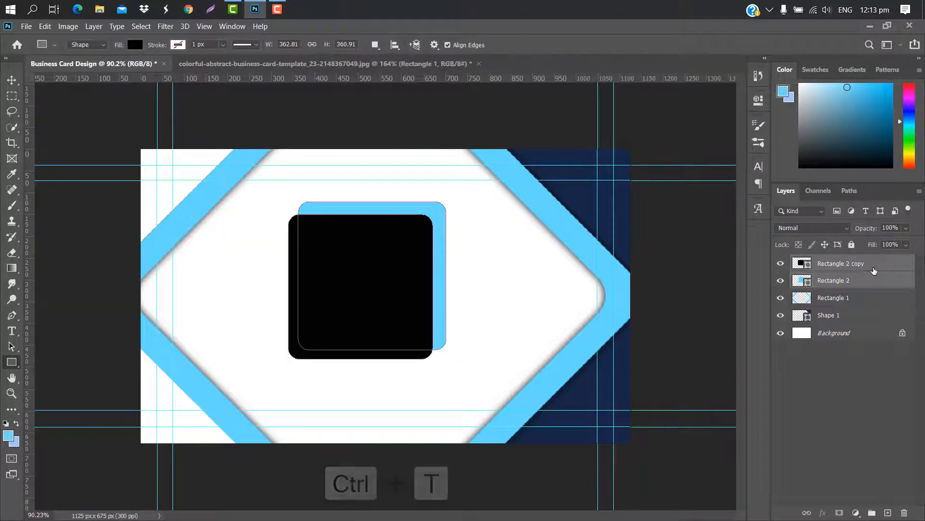
{"action": "left_click_drag", "start_coordinate": [421, 260], "coordinate": [236, 270]}
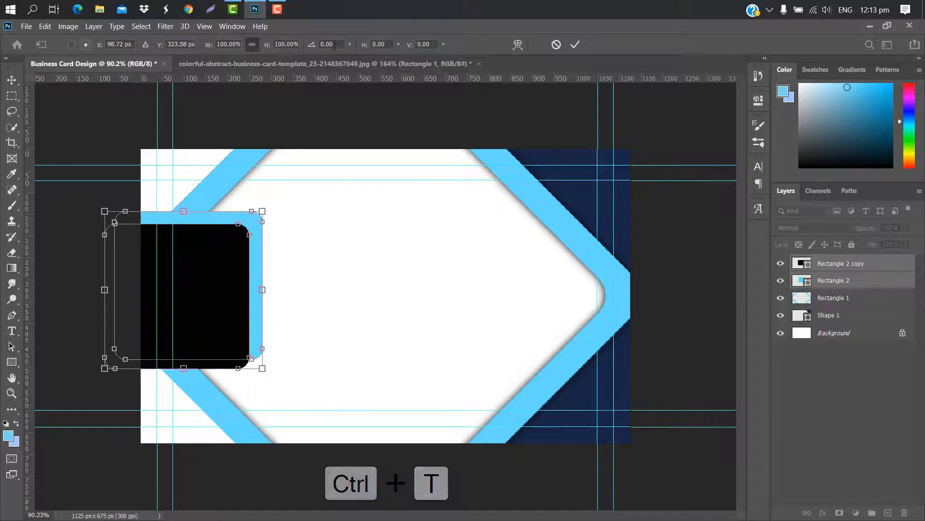
{"action": "left_click", "coordinate": [312, 46]}
{"action": "type", "text": "45"}
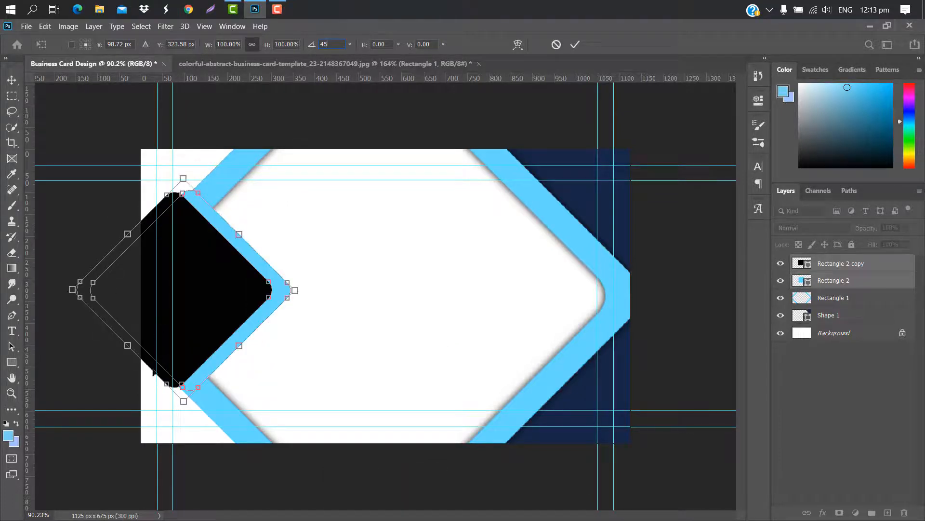
{"action": "left_click_drag", "start_coordinate": [153, 373], "coordinate": [193, 264]}
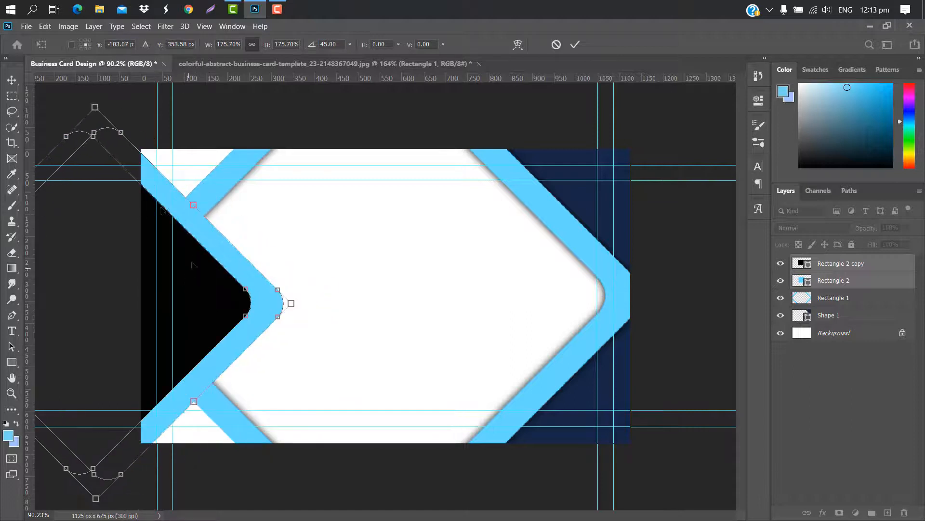
{"action": "left_click_drag", "start_coordinate": [140, 232], "coordinate": [121, 232]}
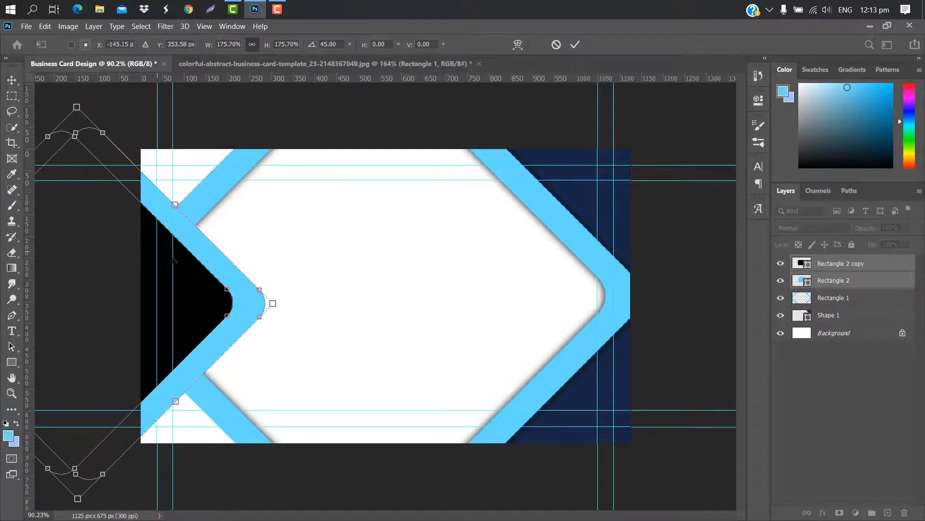
{"action": "left_click_drag", "start_coordinate": [195, 271], "coordinate": [189, 266]}
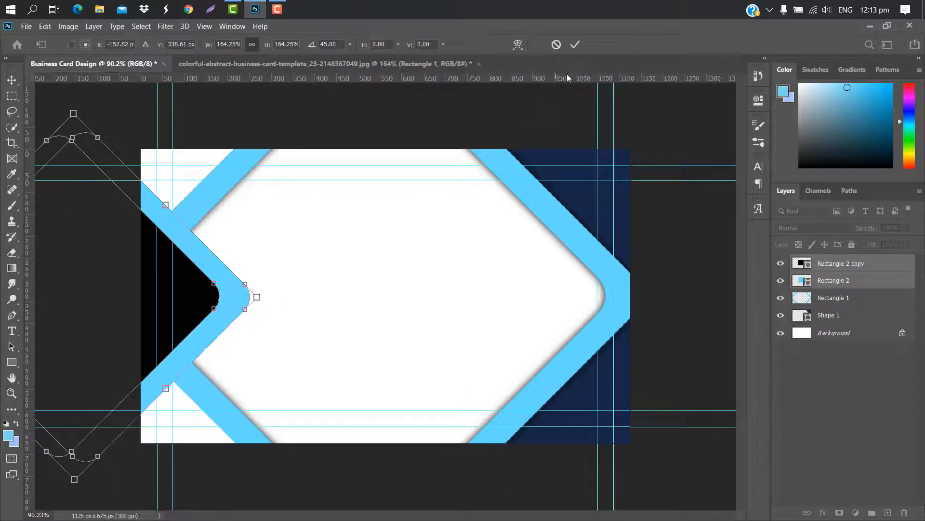
{"action": "left_click", "coordinate": [575, 44]}
Fill the copy with the card's navy and set the light-blue chevron to 68% opacity
{"action": "left_click", "coordinate": [873, 265]}
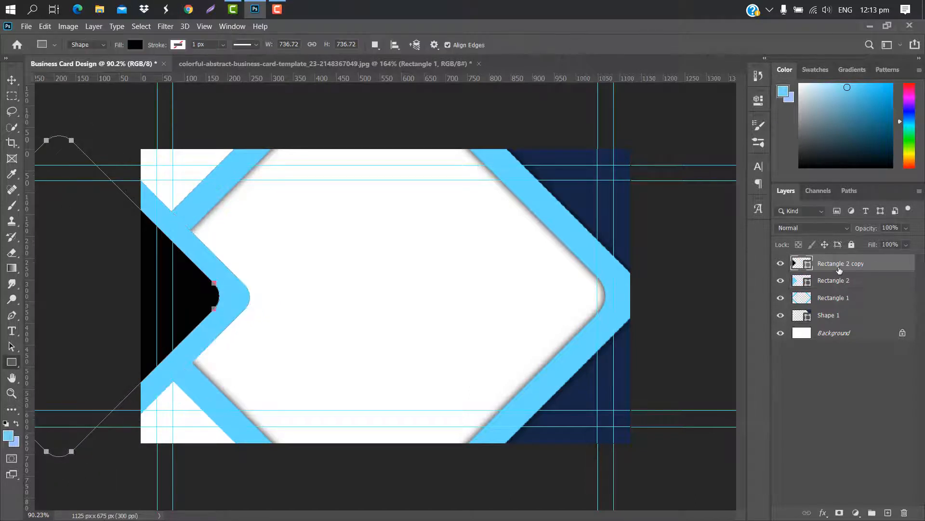
{"action": "key", "text": "i"}
{"action": "double_click", "coordinate": [810, 265]}
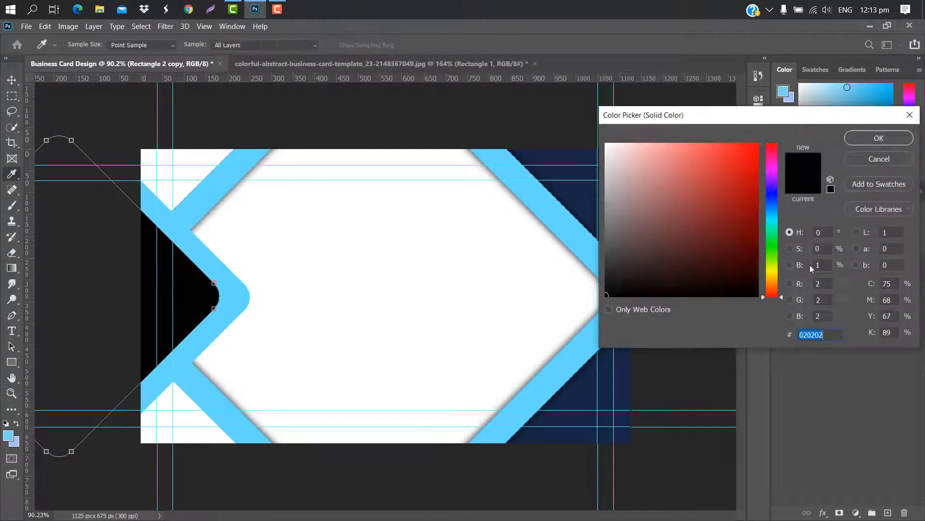
{"action": "left_click", "coordinate": [579, 185]}
{"action": "left_click", "coordinate": [879, 138]}
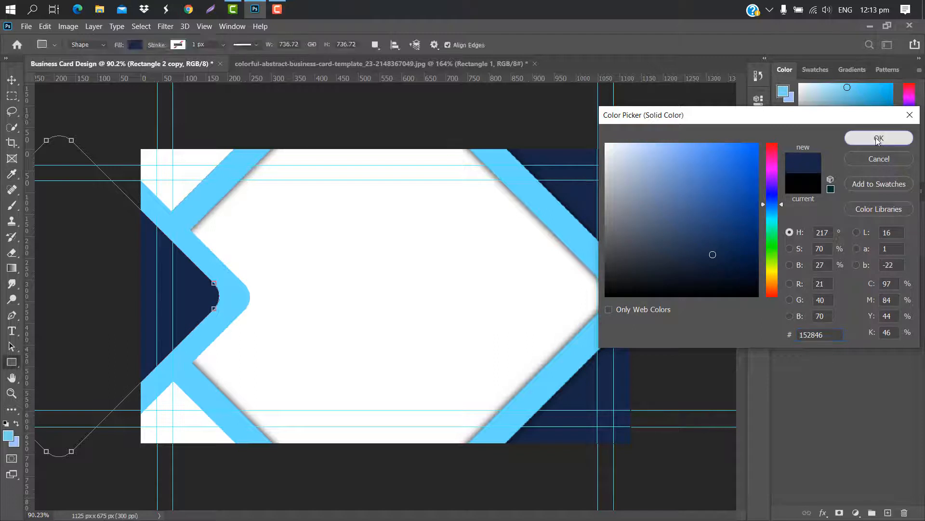
{"action": "key", "text": "v"}
{"action": "left_click", "coordinate": [206, 250]}
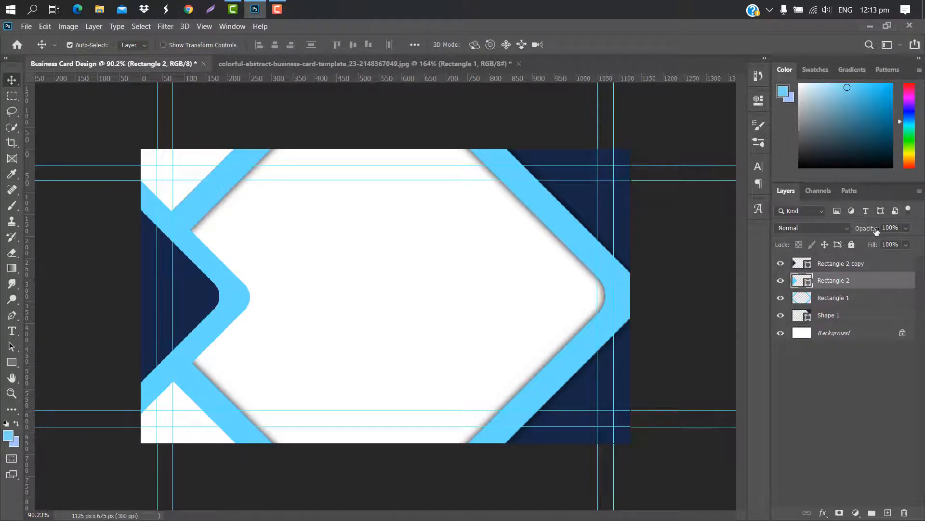
{"action": "left_click_drag", "start_coordinate": [880, 226], "coordinate": [857, 228]}
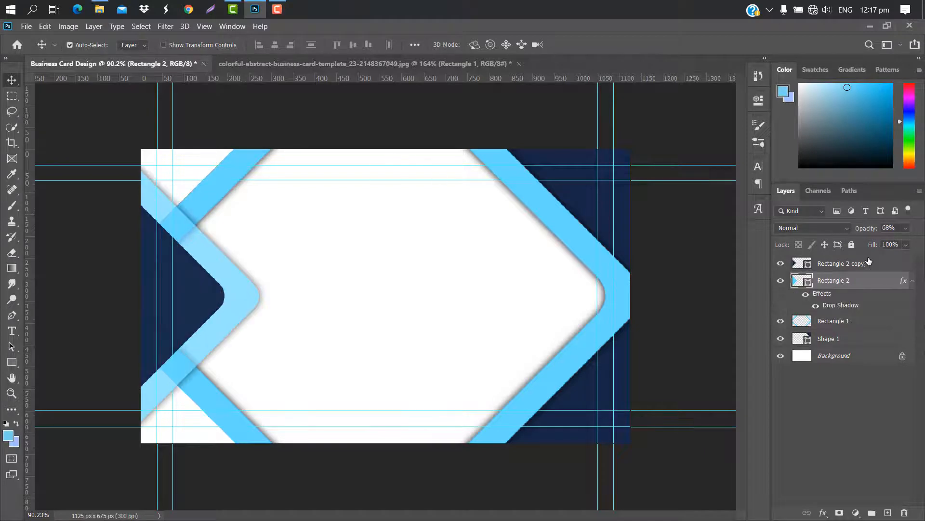
Place the 'my logo png 001' image near the card's centre
{"action": "left_click", "coordinate": [868, 263]}
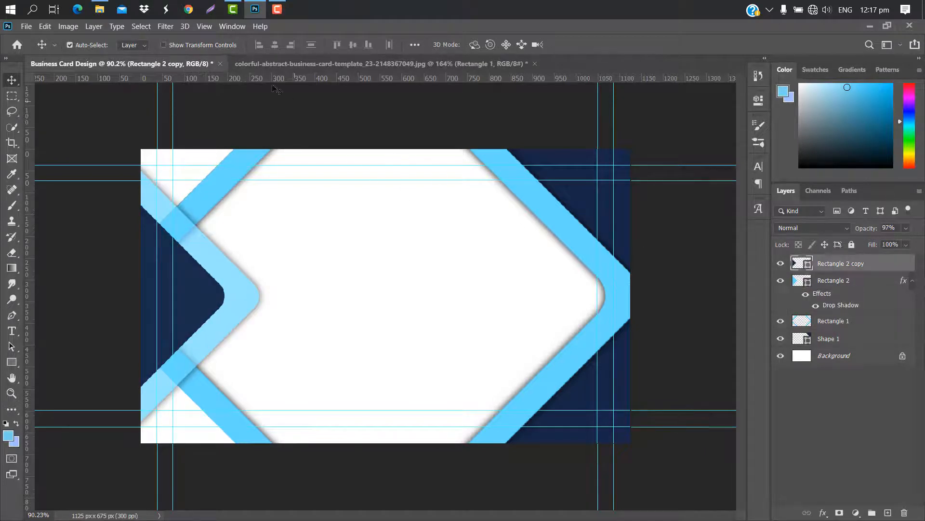
{"action": "mouse_move", "coordinate": [100, 10]}
{"action": "left_click", "coordinate": [126, 68]}
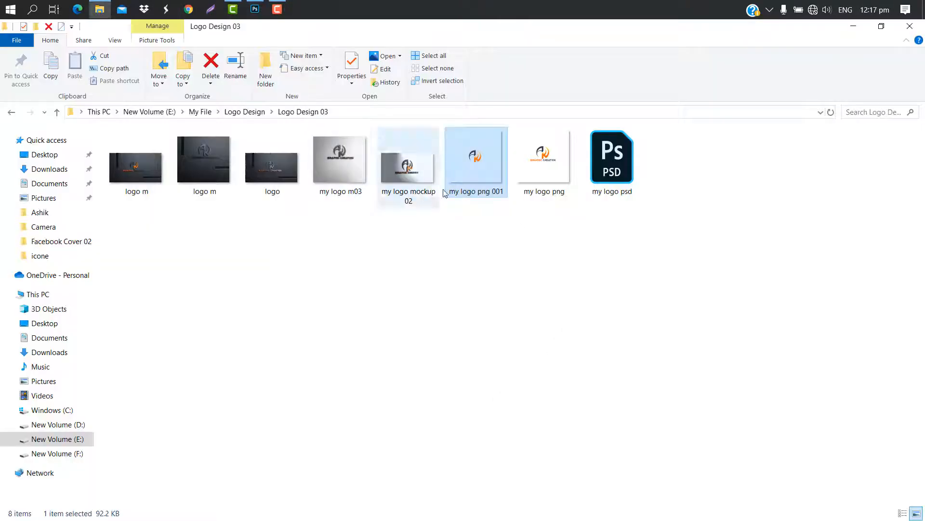
{"action": "left_click_drag", "start_coordinate": [470, 159], "coordinate": [417, 304]}
{"action": "left_click", "coordinate": [584, 44]}
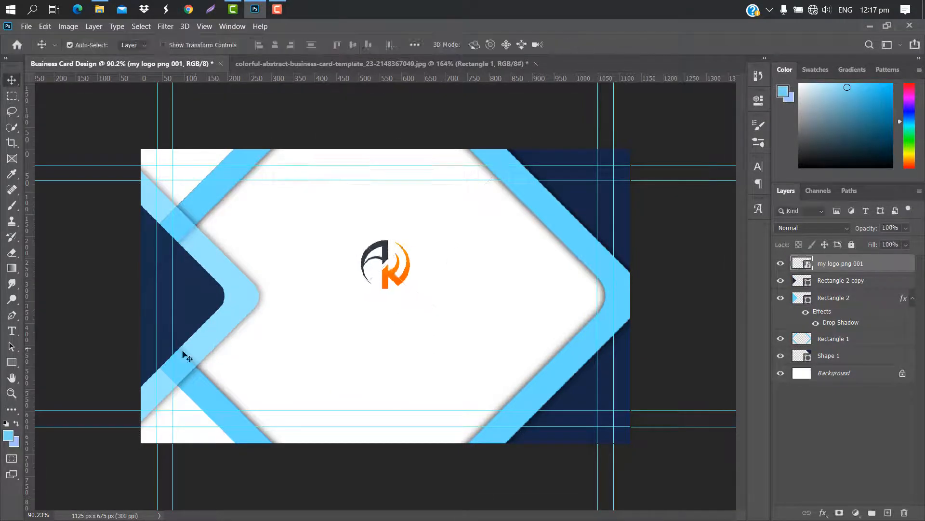
Type the title 'GRAPHIC CREATION' below the logo
{"action": "key", "text": "t"}
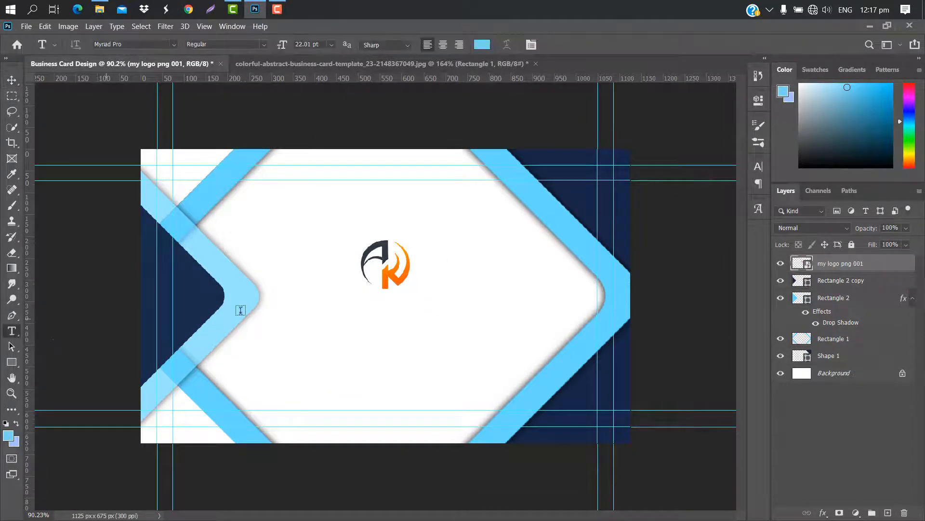
{"action": "left_click", "coordinate": [291, 310]}
{"action": "key", "text": "BackSpace"}
{"action": "type", "text": "GRA"}
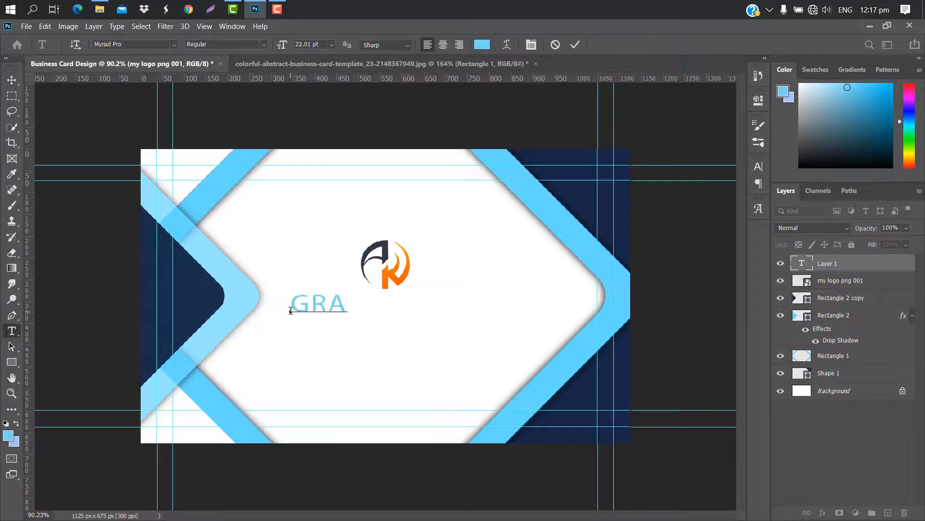
{"action": "type", "text": "PHIC CREA"}
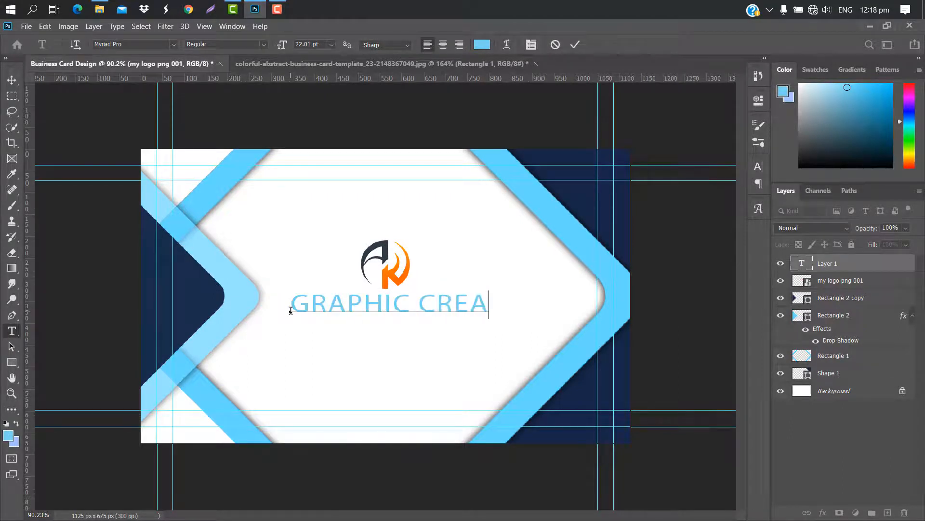
{"action": "type", "text": "TION"}
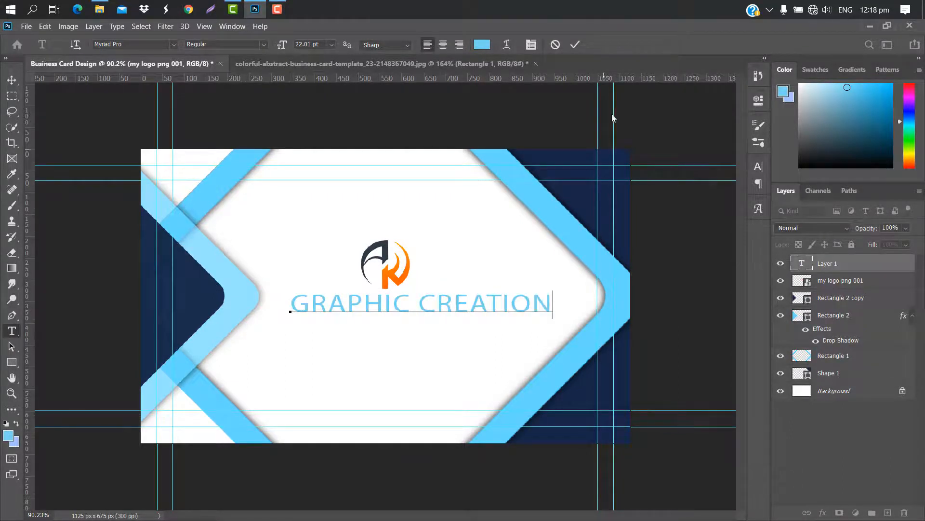
{"action": "left_click", "coordinate": [574, 45]}
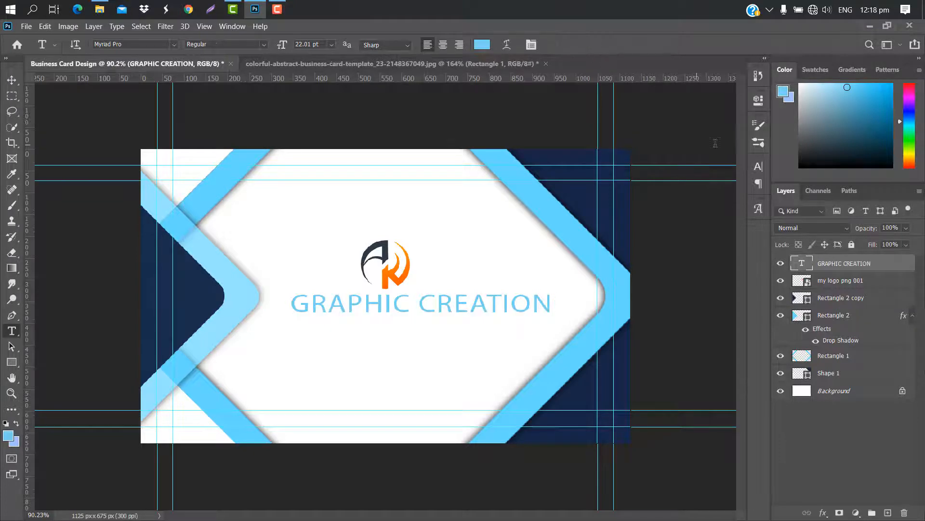
Make the title bold, navy (sampled from the card), with tracking 20
{"action": "left_click", "coordinate": [758, 167]}
{"action": "left_click", "coordinate": [719, 233]}
{"action": "left_click", "coordinate": [195, 270]}
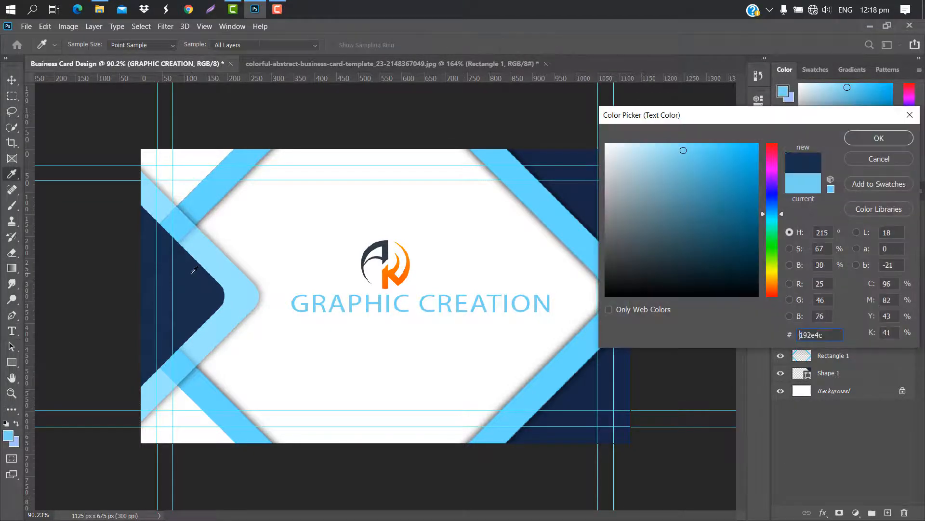
{"action": "left_click", "coordinate": [879, 138]}
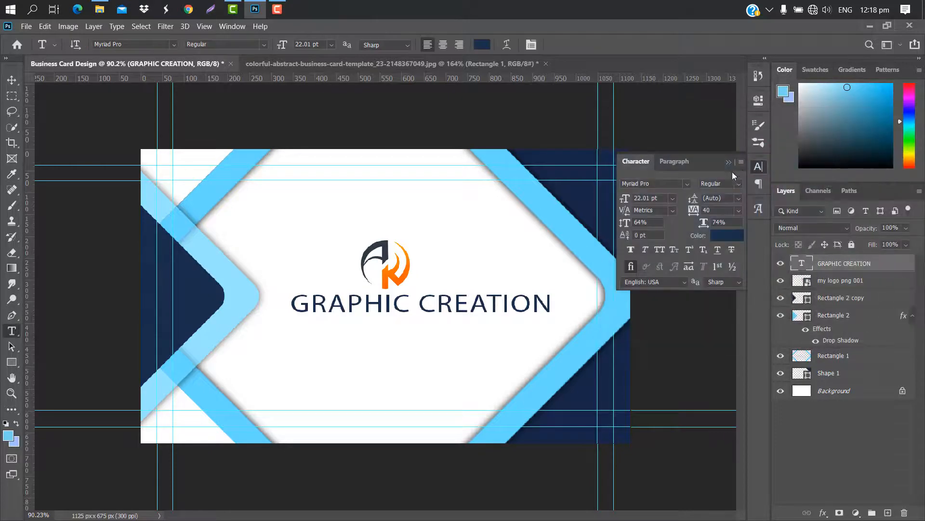
{"action": "left_click", "coordinate": [738, 184]}
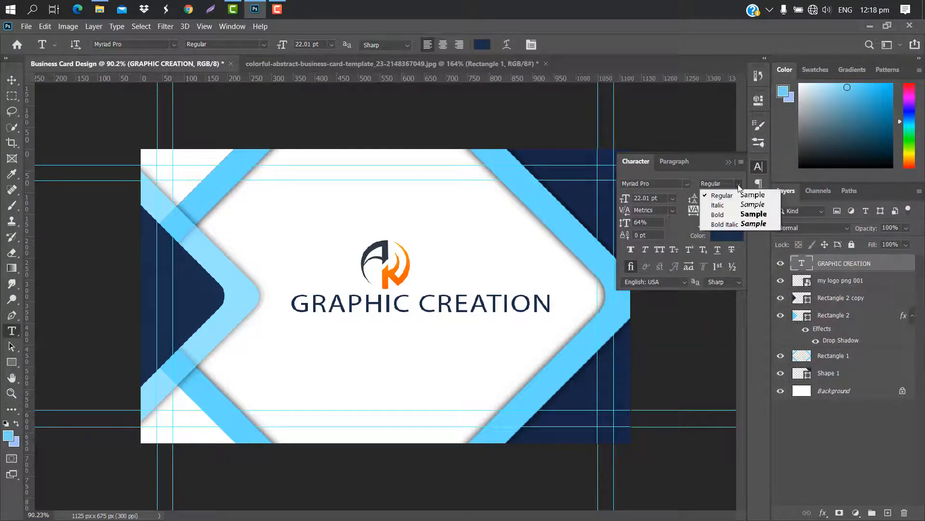
{"action": "left_click", "coordinate": [725, 219]}
{"action": "type", "text": "20"}
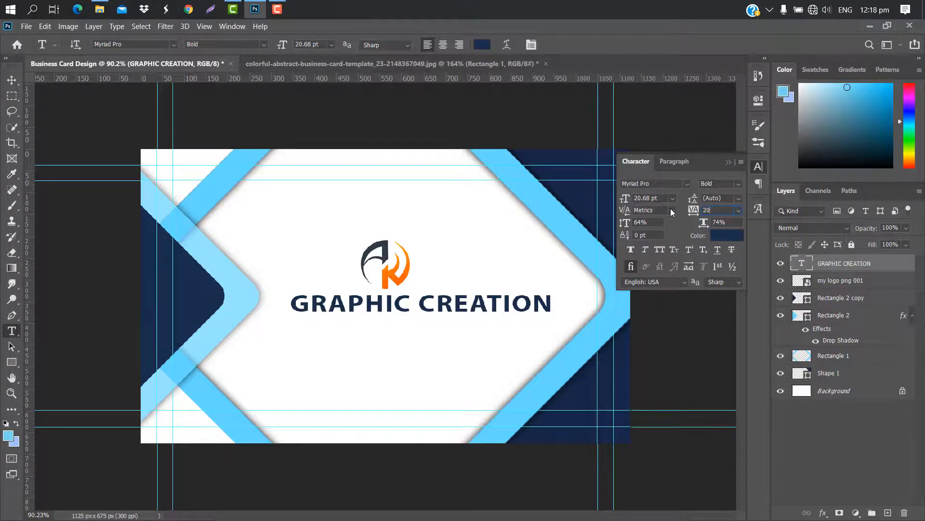
{"action": "left_click", "coordinate": [728, 162]}
Scale the title and then the logo down slightly
{"action": "key", "text": "ctrl+t"}
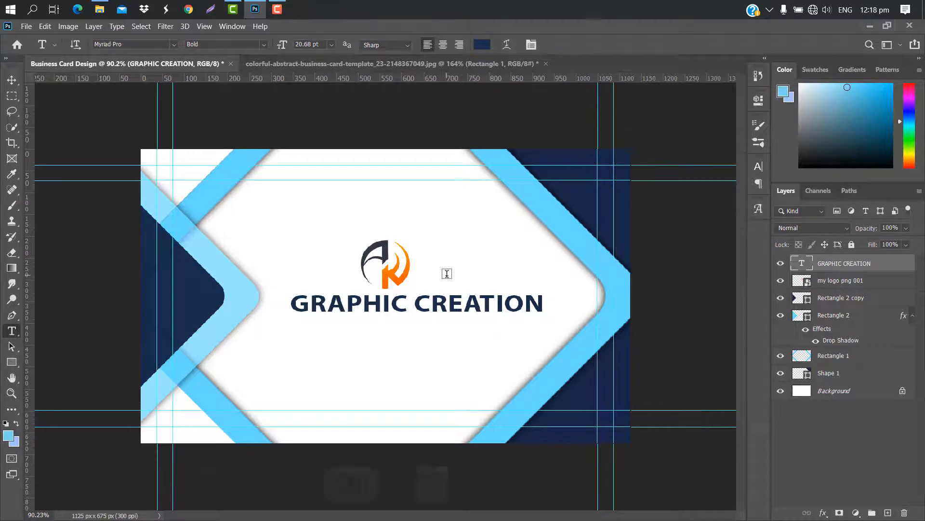
{"action": "left_click_drag", "start_coordinate": [544, 304], "coordinate": [488, 292]}
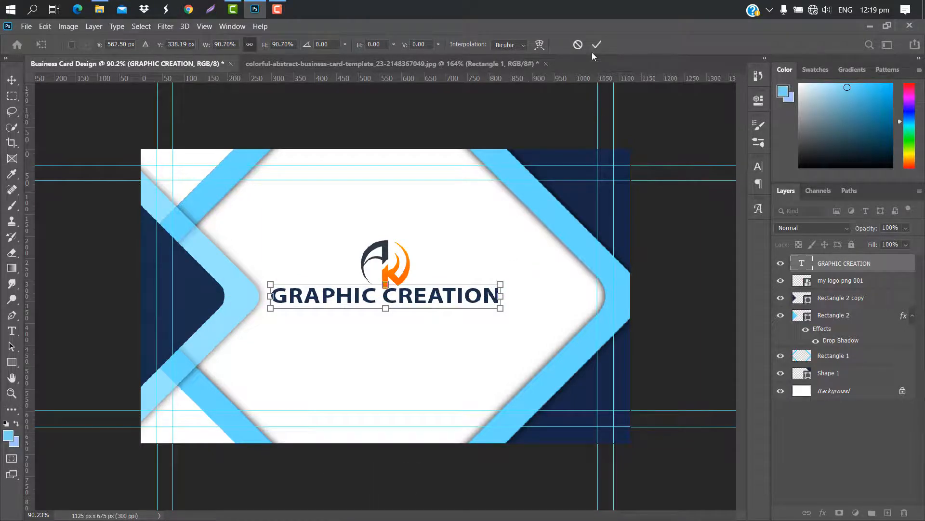
{"action": "left_click", "coordinate": [597, 44]}
{"action": "left_click", "coordinate": [386, 258]}
{"action": "key", "text": "ctrl+t"}
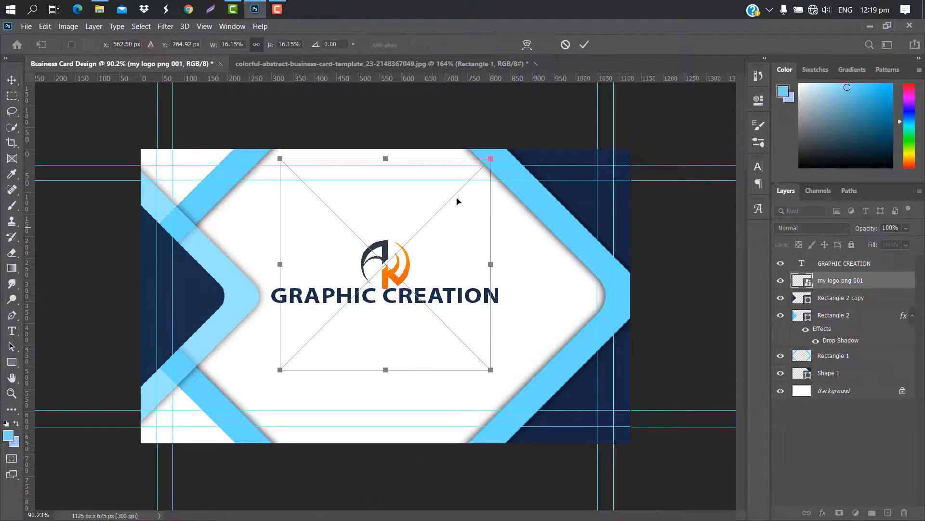
{"action": "left_click_drag", "start_coordinate": [492, 155], "coordinate": [481, 165]}
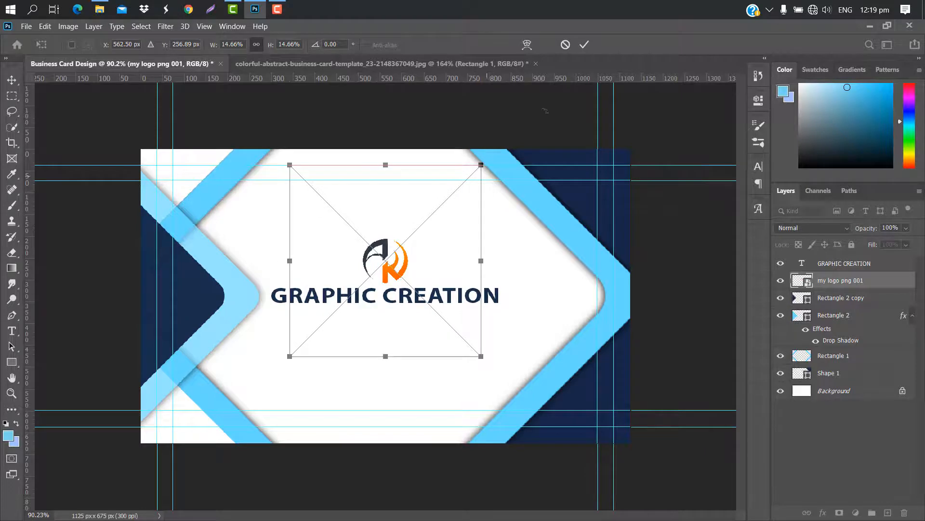
{"action": "left_click", "coordinate": [585, 44]}
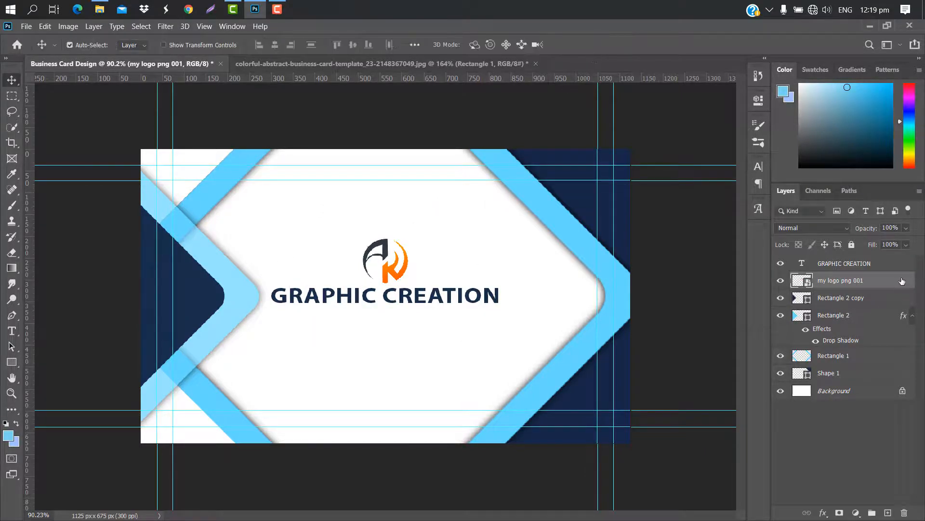
Give the logo a light blue Color Overlay layer style
{"action": "double_click", "coordinate": [902, 281]}
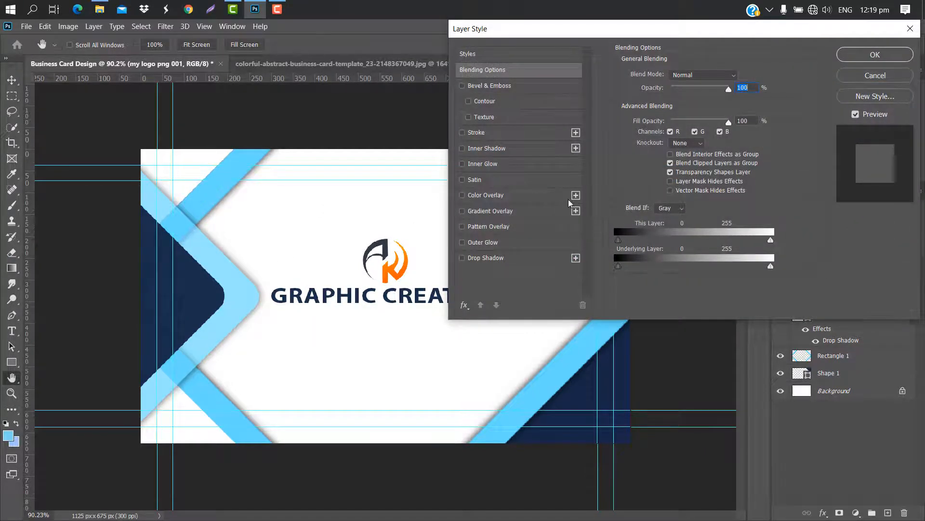
{"action": "left_click", "coordinate": [530, 199]}
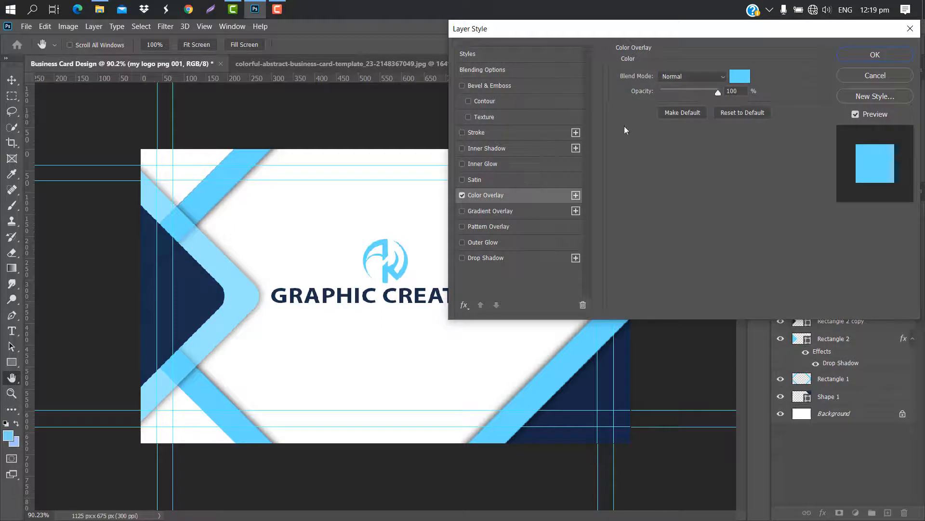
{"action": "left_click", "coordinate": [864, 59]}
Add the tagline 'FREE GRAPHIC DESIGN TUTORIAL' below the title
{"action": "left_click", "coordinate": [12, 331]}
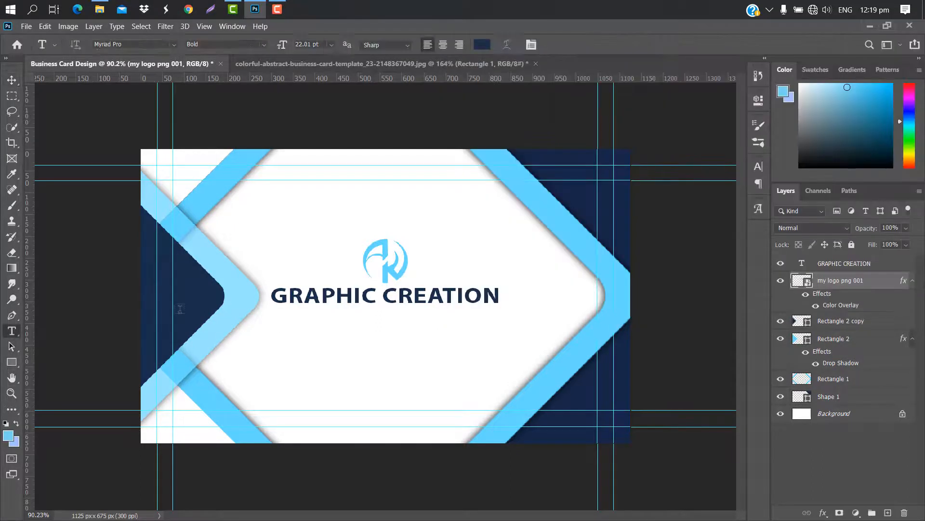
{"action": "left_click", "coordinate": [281, 320]}
{"action": "type", "text": "FREE "}
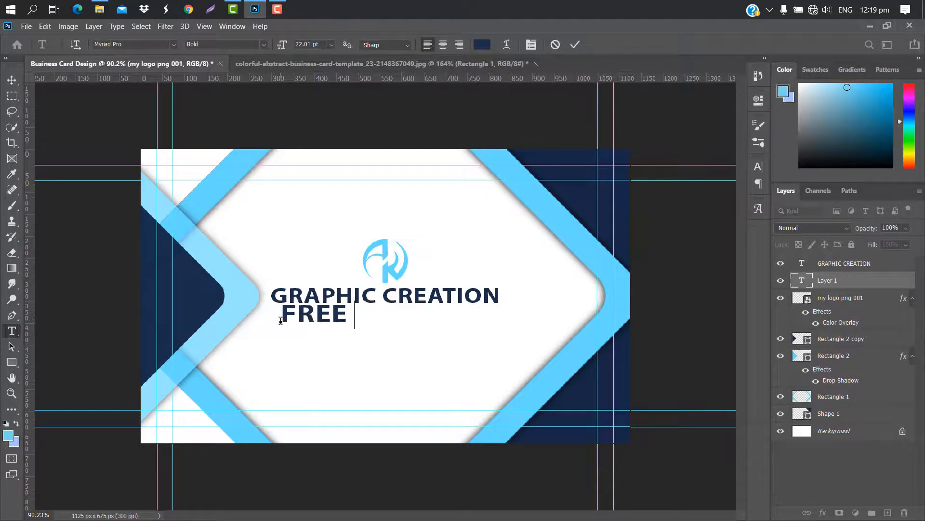
{"action": "type", "text": "GRAPHIC DES"}
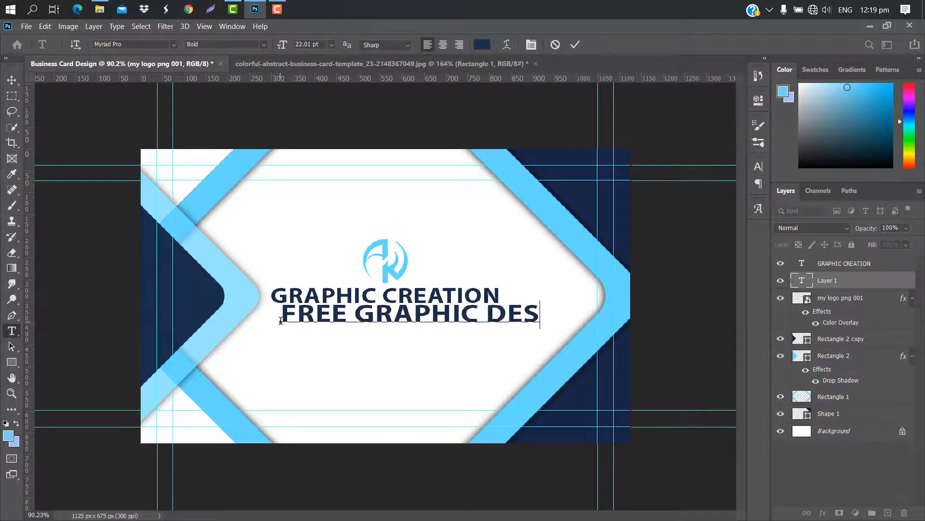
{"action": "type", "text": "IGN TU"}
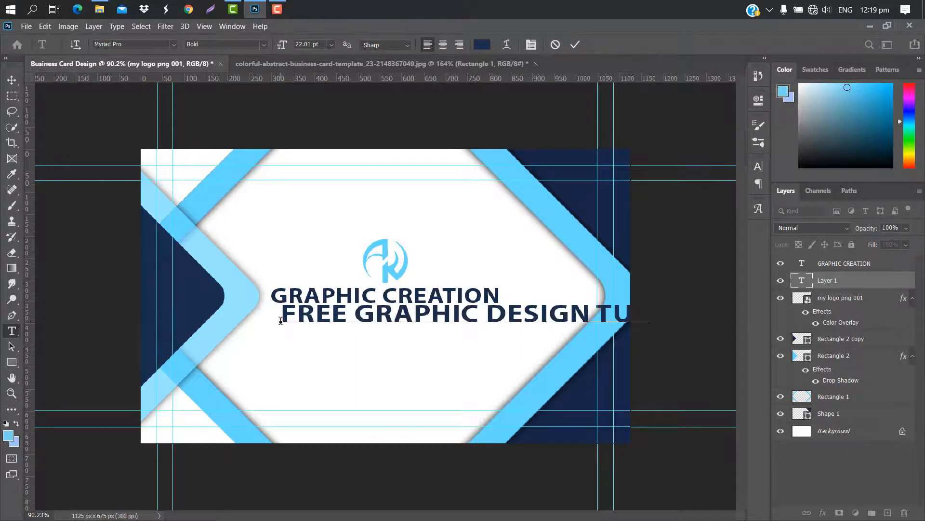
{"action": "left_click", "coordinate": [576, 43]}
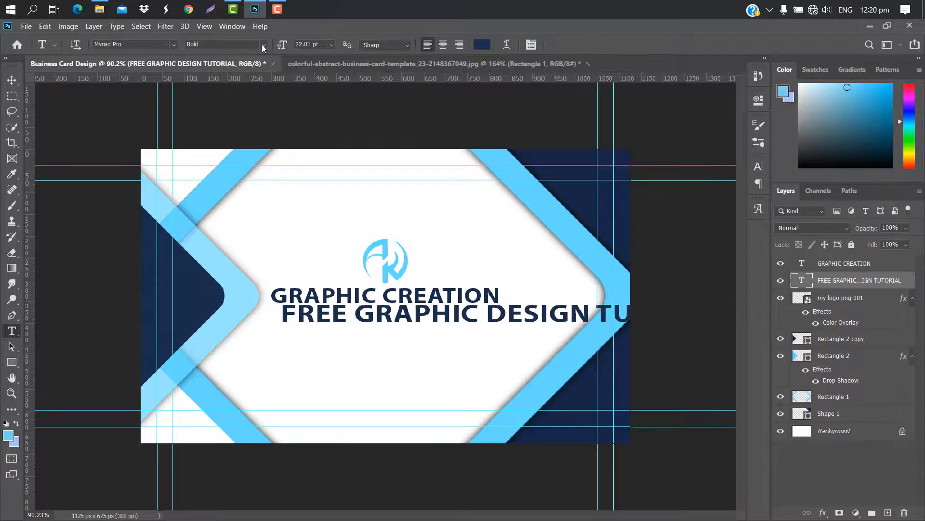
Set the tagline to Regular weight at about 10 pt and centre it under the title
{"action": "left_click", "coordinate": [263, 44]}
{"action": "left_click", "coordinate": [227, 57]}
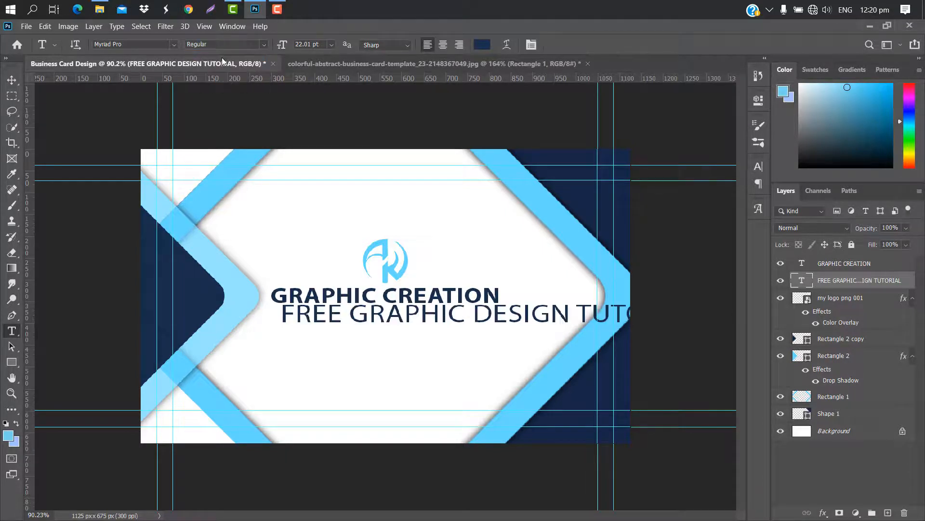
{"action": "left_click_drag", "start_coordinate": [285, 45], "coordinate": [280, 44]}
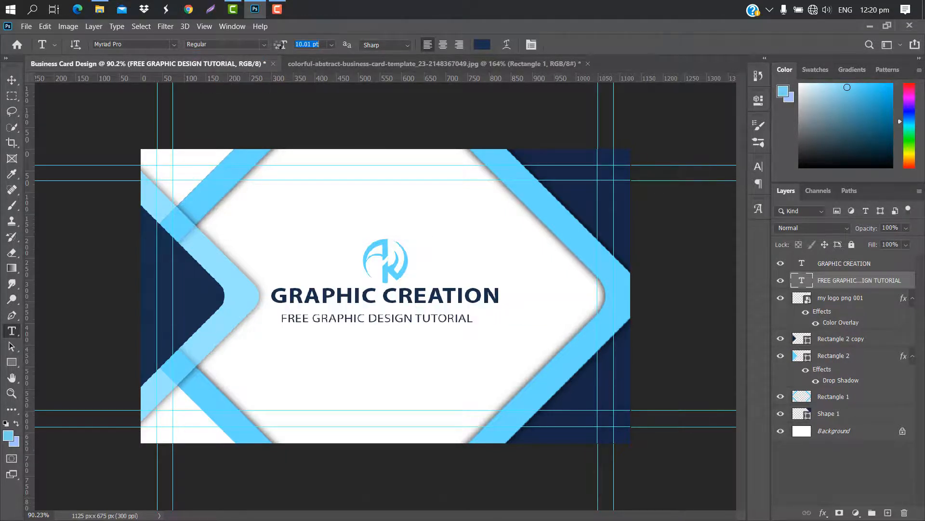
{"action": "key", "text": "ctrl+t"}
{"action": "left_click_drag", "start_coordinate": [477, 319], "coordinate": [498, 314]}
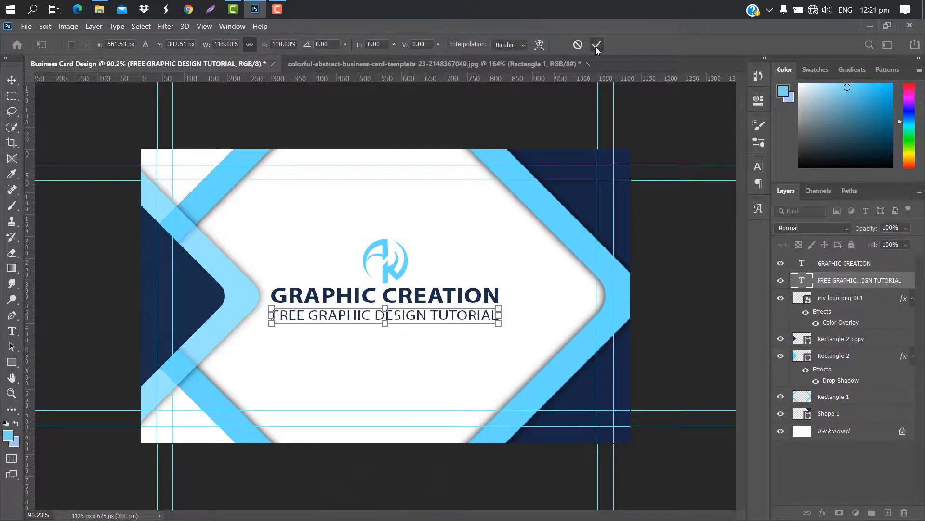
Stamp the finished front design into one layer and drag it into the Front card smart object
{"action": "left_click", "coordinate": [595, 47]}
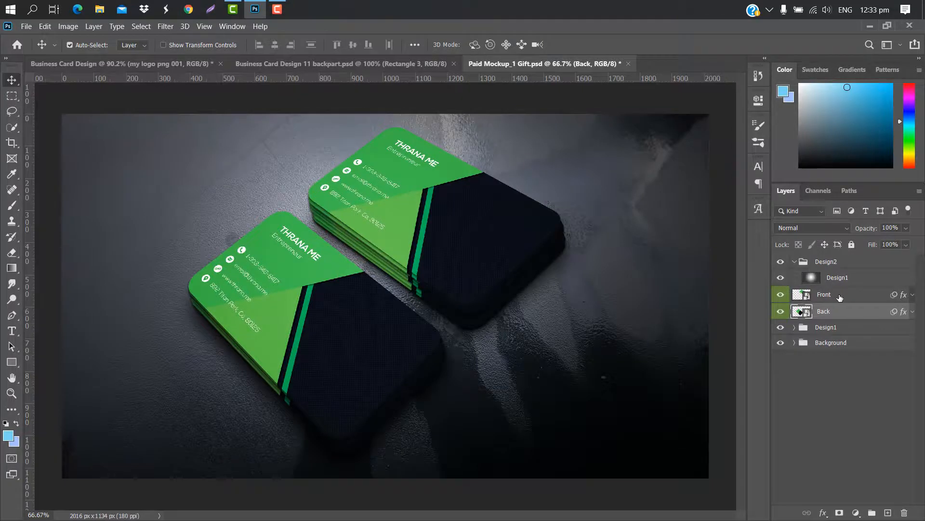
{"action": "left_click", "coordinate": [841, 298]}
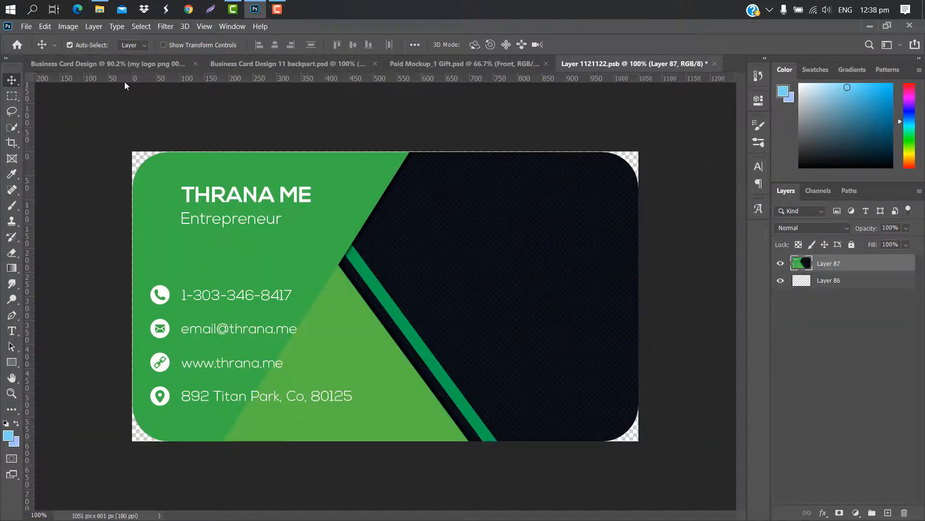
{"action": "left_click", "coordinate": [117, 64]}
{"action": "key", "text": "ctrl+alt+shift+e"}
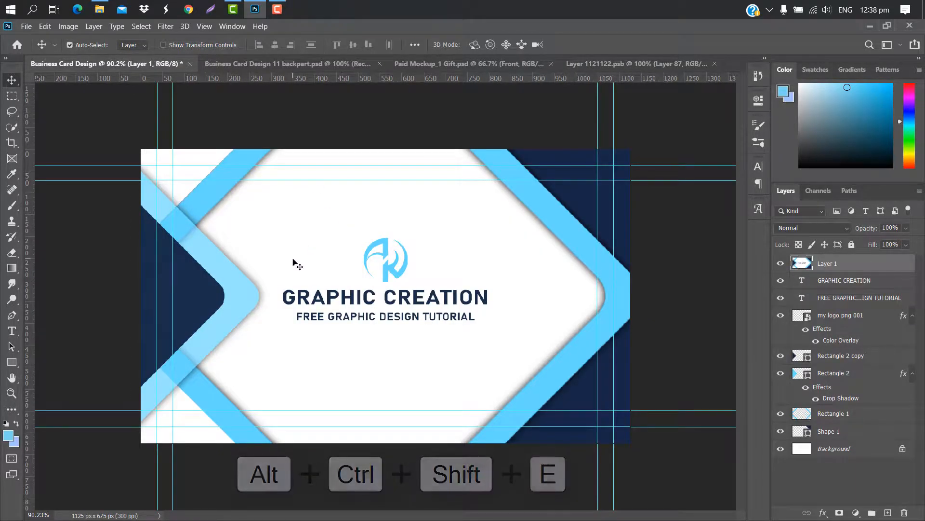
{"action": "left_click_drag", "start_coordinate": [307, 257], "coordinate": [332, 295]}
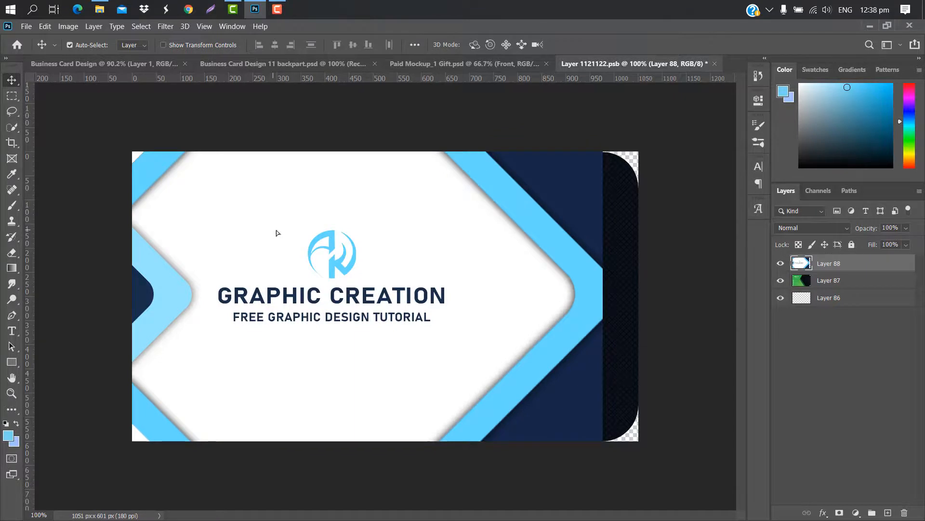
Centre the front design, clip it to the rounded card shape, then close and save
{"action": "left_click_drag", "start_coordinate": [403, 256], "coordinate": [456, 258]}
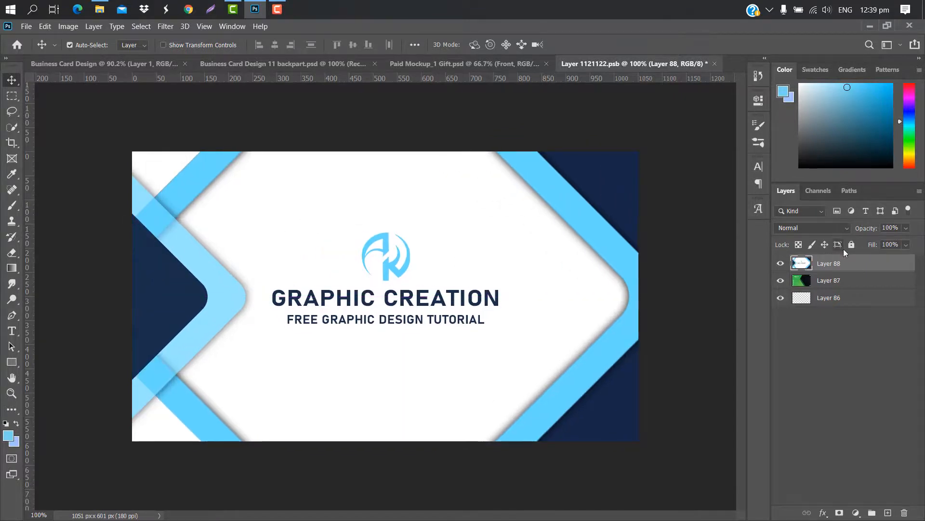
{"action": "right_click", "coordinate": [870, 264]}
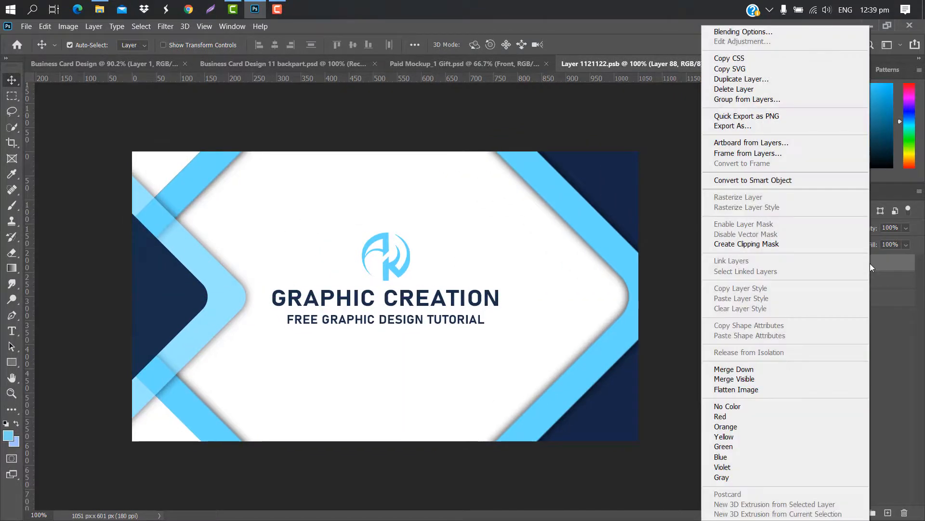
{"action": "left_click", "coordinate": [773, 245]}
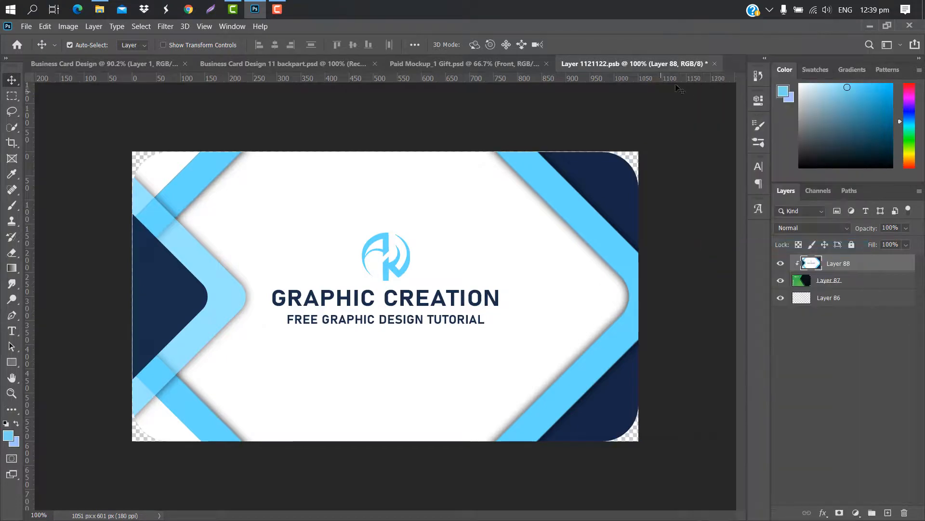
{"action": "left_click", "coordinate": [715, 63]}
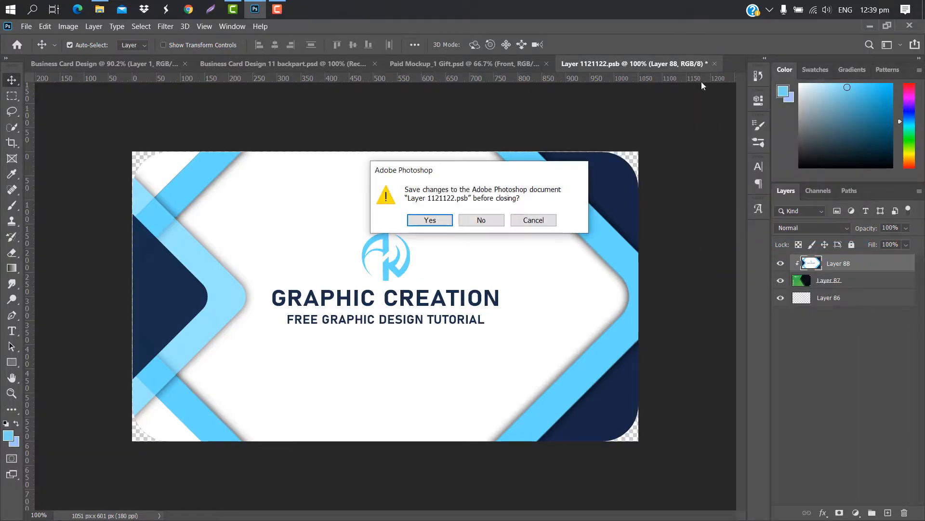
{"action": "left_click", "coordinate": [429, 219]}
{"action": "left_click", "coordinate": [857, 296]}
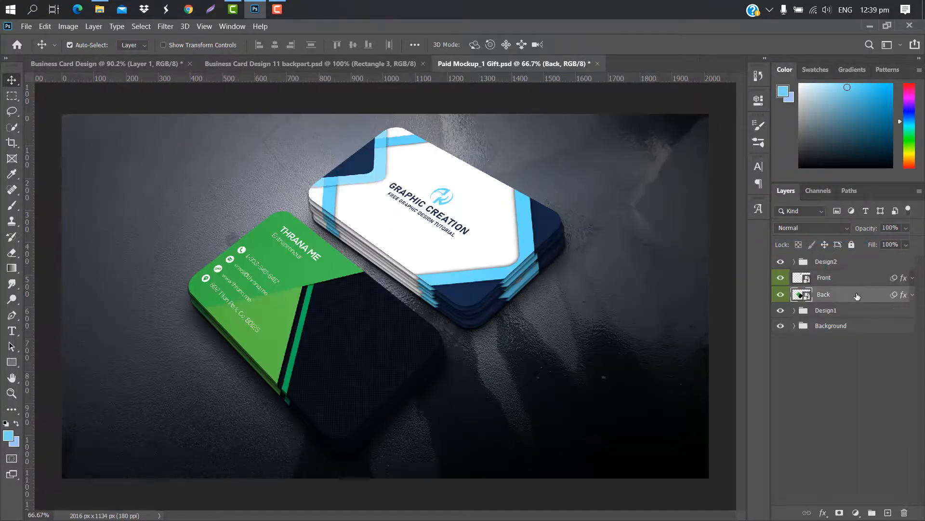
Stamp the back-side design into one layer and drag it into the Back card smart object
{"action": "double_click", "coordinate": [807, 296]}
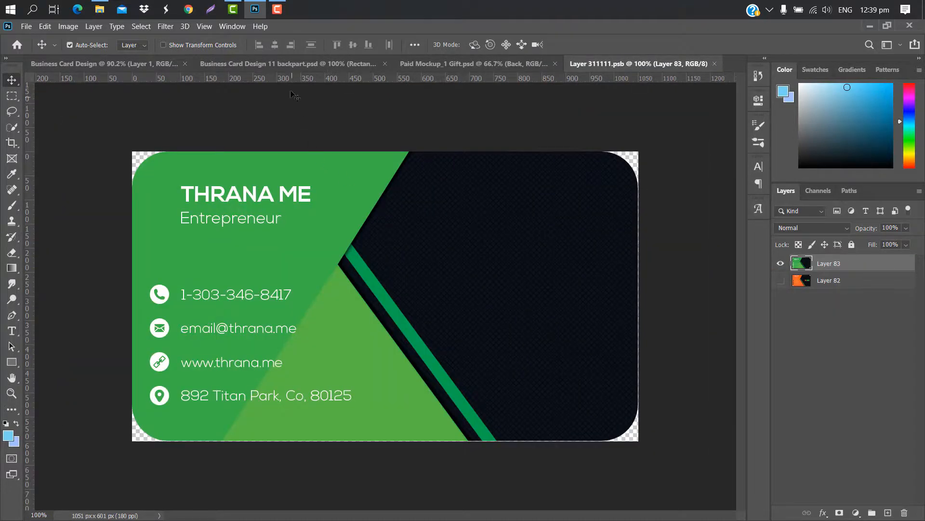
{"action": "left_click", "coordinate": [300, 62]}
{"action": "key", "text": "ctrl+alt+shift+e"}
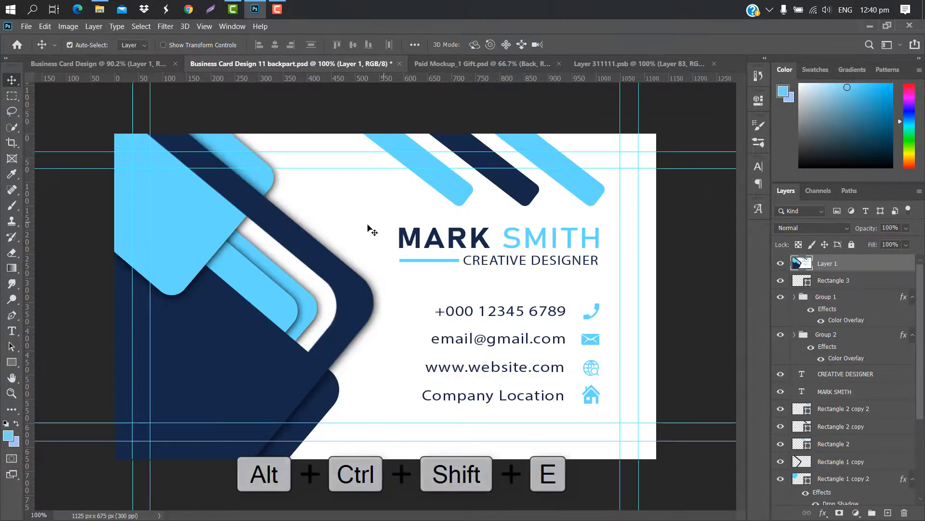
{"action": "left_click_drag", "start_coordinate": [369, 233], "coordinate": [387, 278]}
Centre the back design, clip it to the rounded card shape, then close and save
{"action": "left_click_drag", "start_coordinate": [356, 189], "coordinate": [355, 209]}
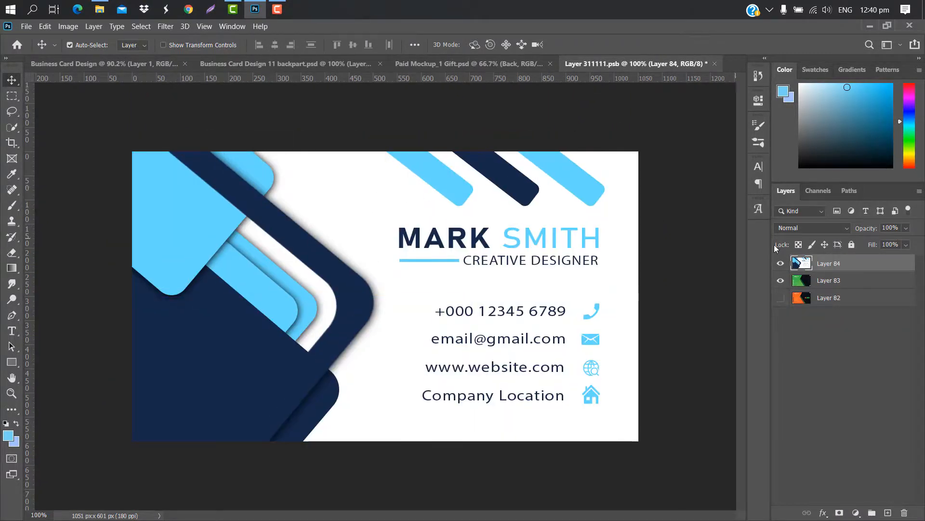
{"action": "right_click", "coordinate": [879, 268]}
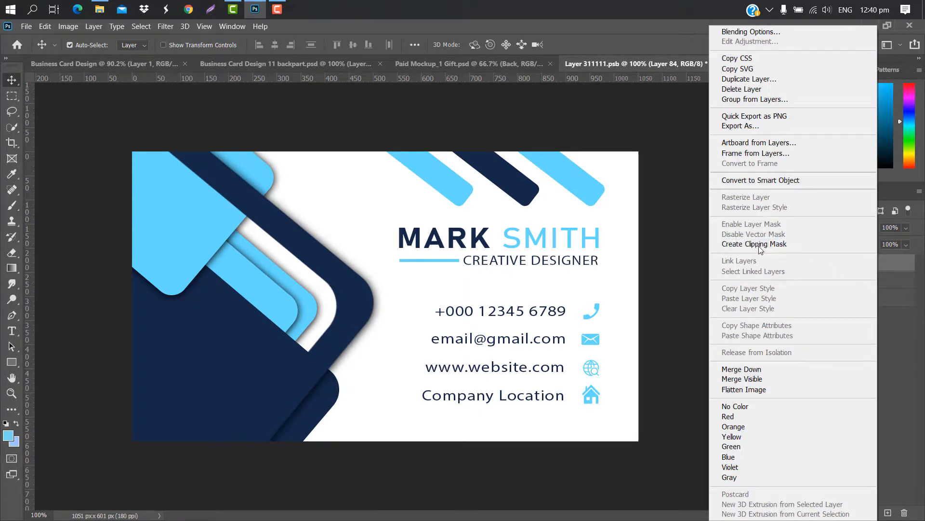
{"action": "left_click", "coordinate": [780, 245]}
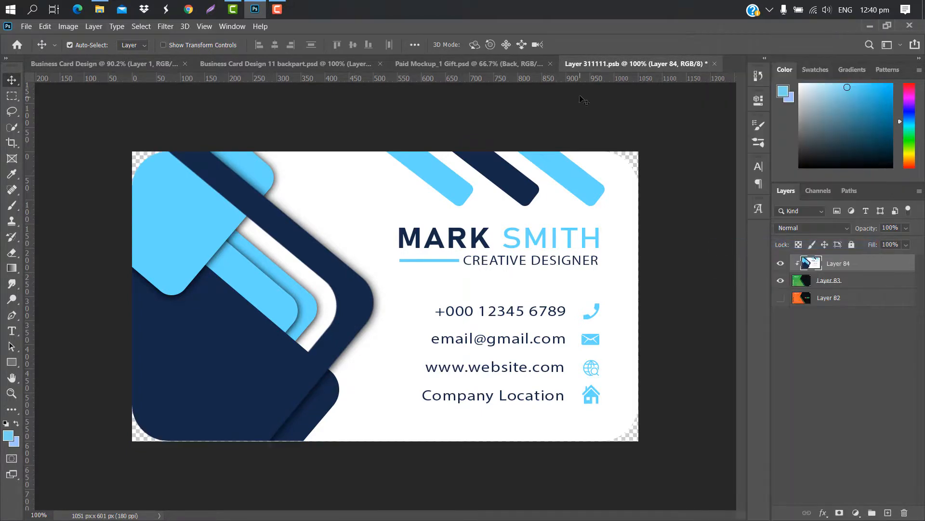
{"action": "left_click", "coordinate": [715, 64]}
{"action": "left_click", "coordinate": [429, 220]}
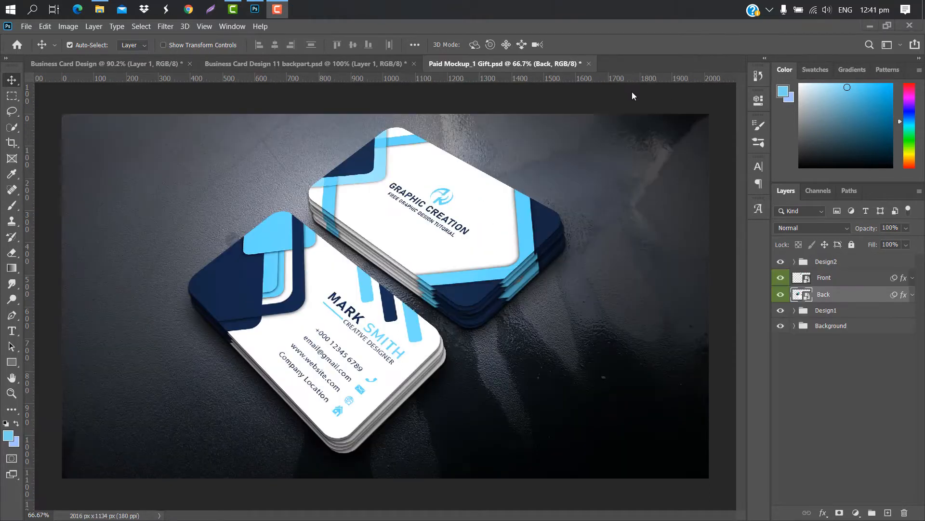